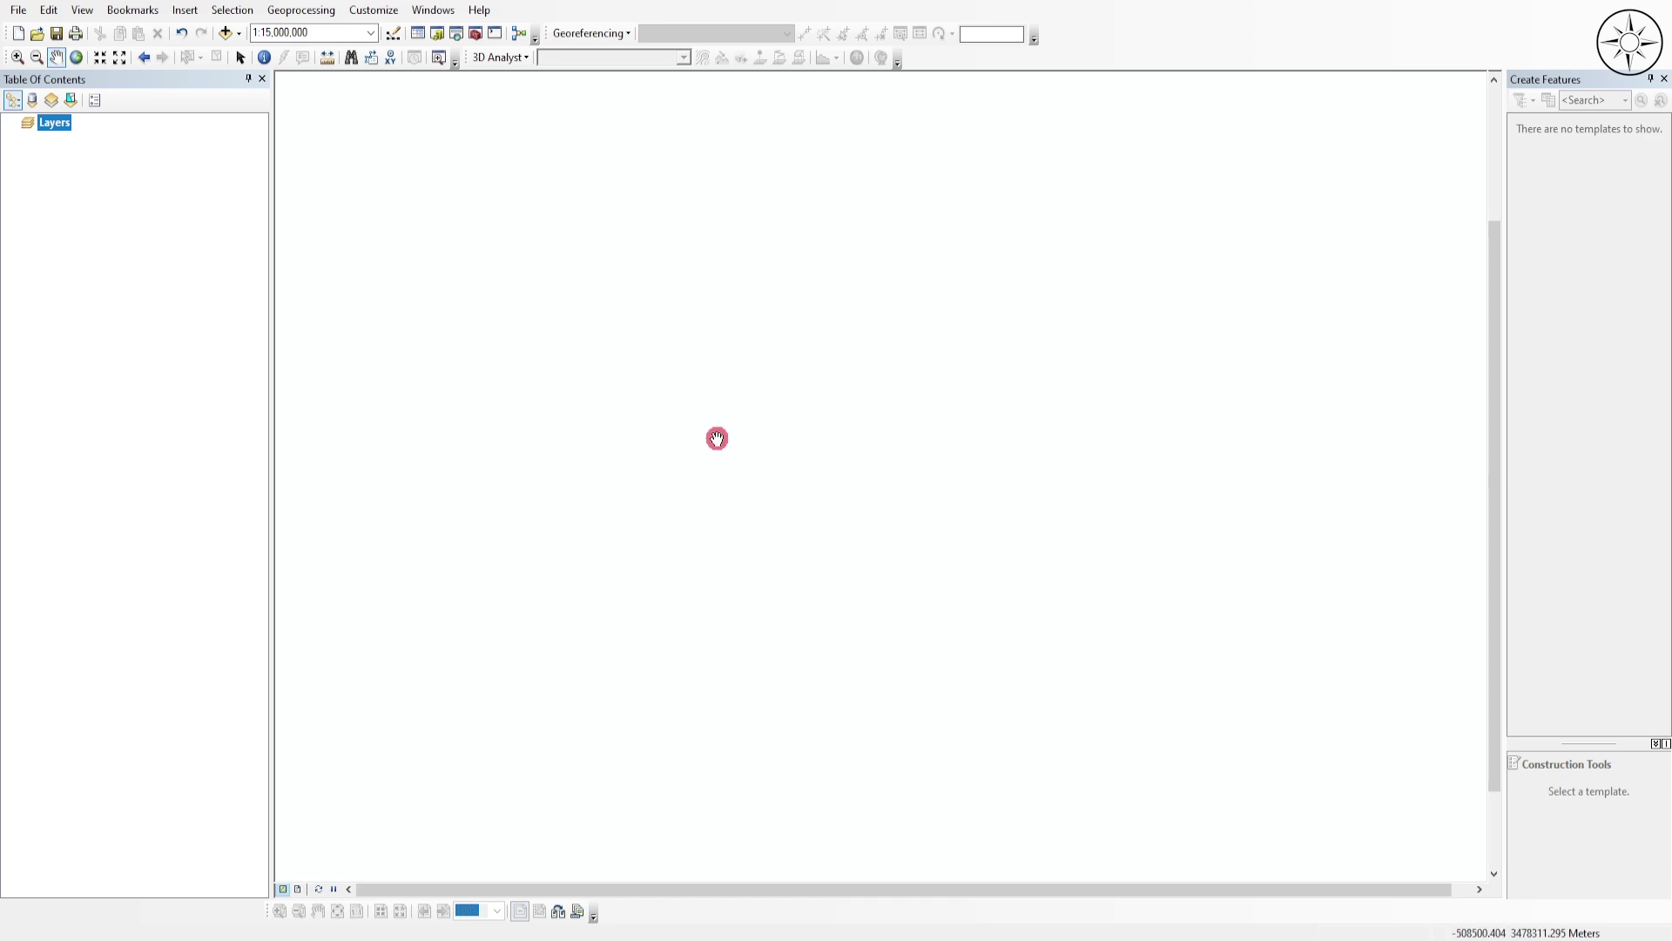
- Add the geo4_2l.shp shapefile from the gelogy folder to the map
{"action": "left_click", "coordinate": [225, 33]}
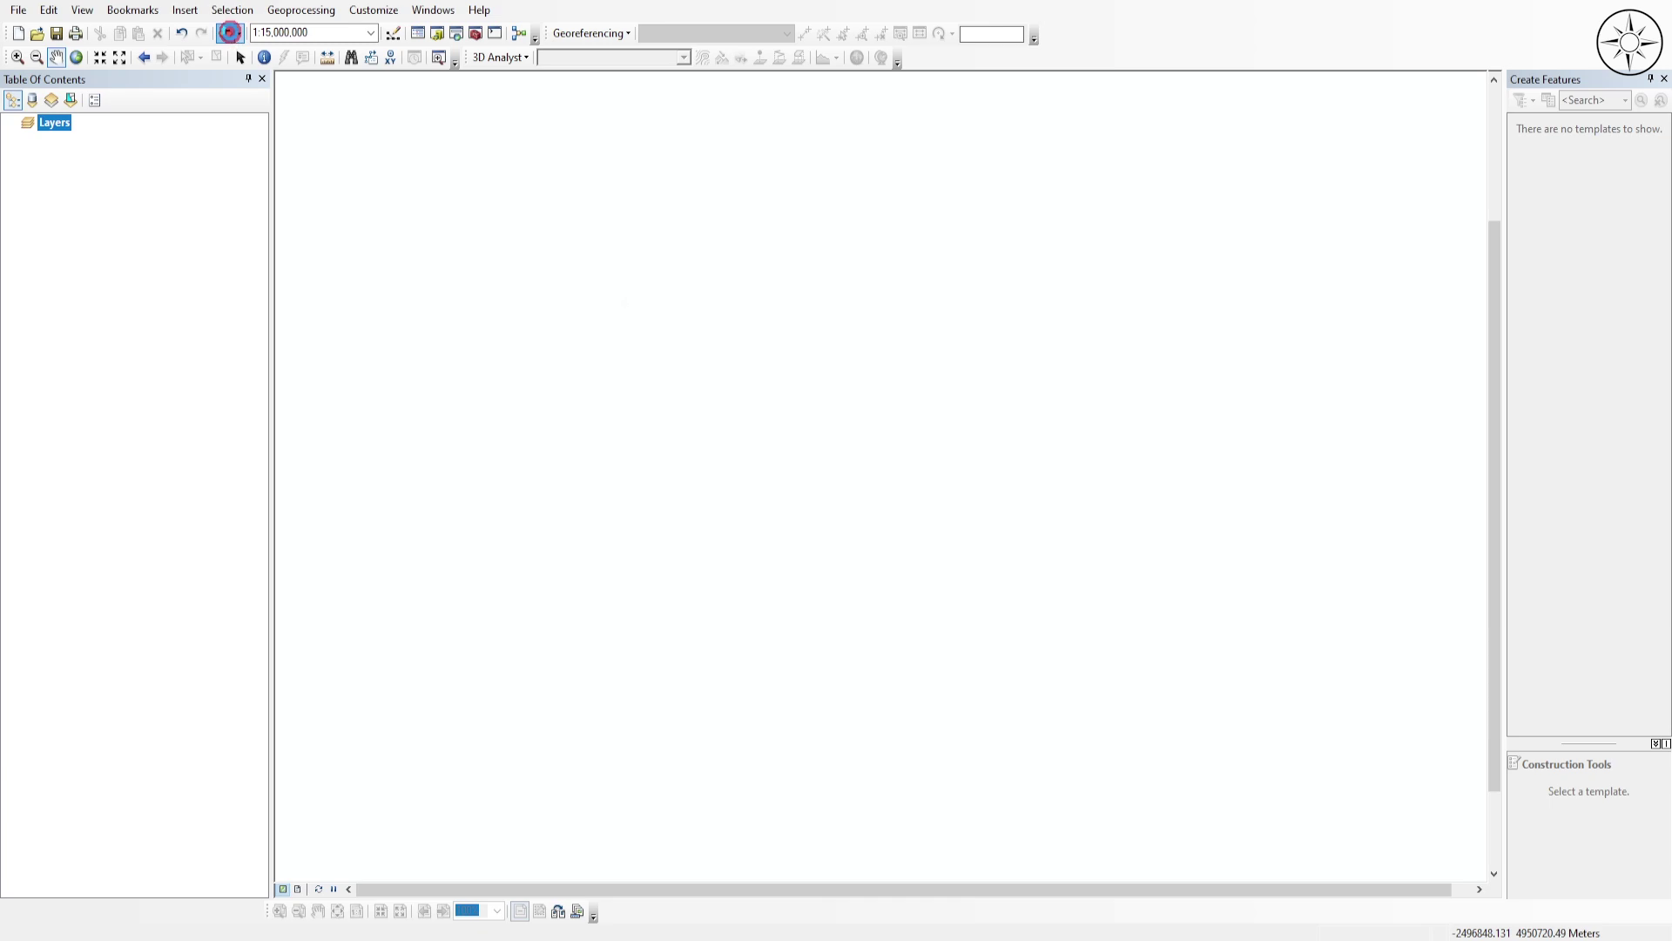
{"action": "left_click", "coordinate": [684, 419]}
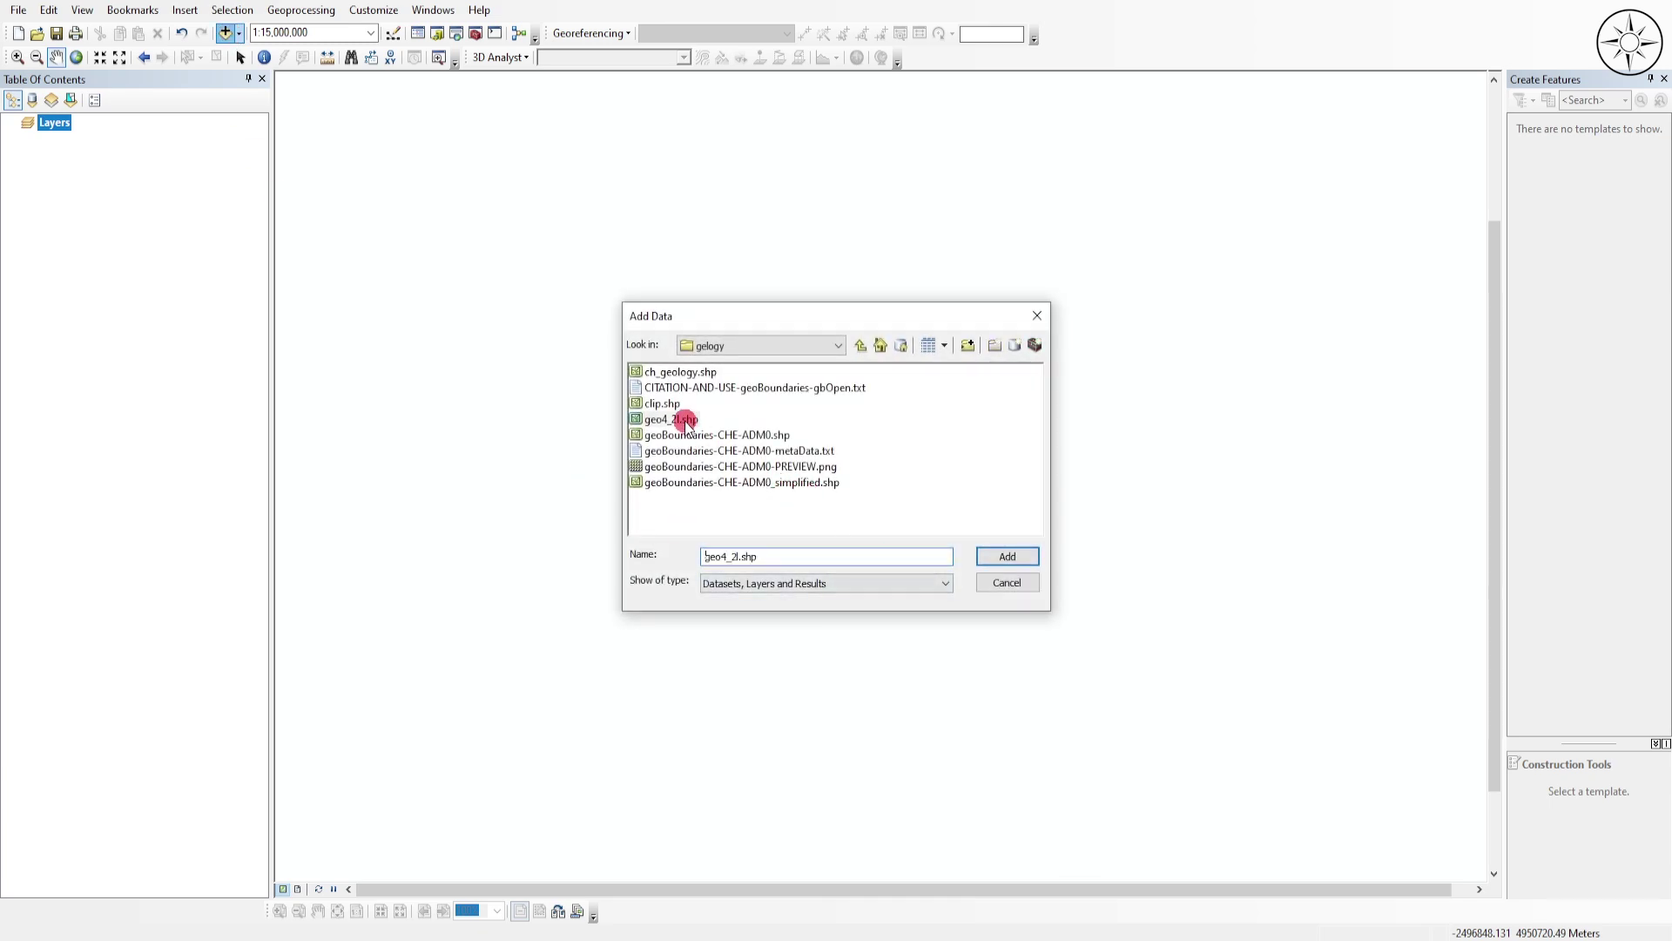
{"action": "left_click", "coordinate": [1010, 555]}
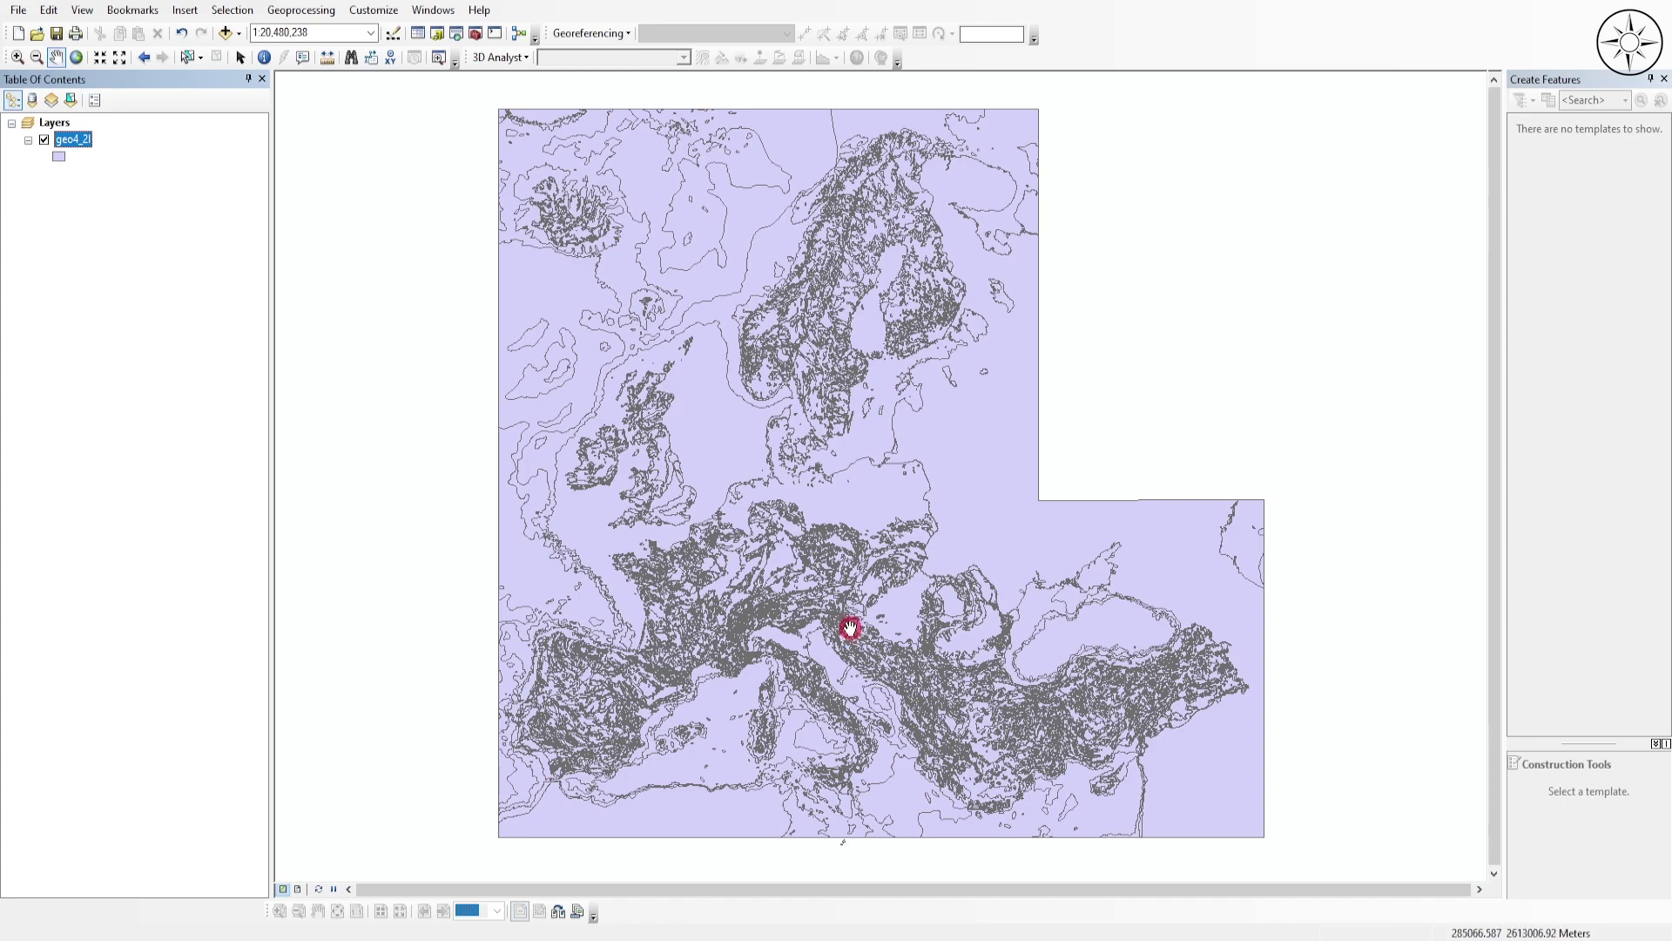
{"action": "scroll", "coordinate": [726, 669], "scroll_direction": "down", "scroll_amount": 2}
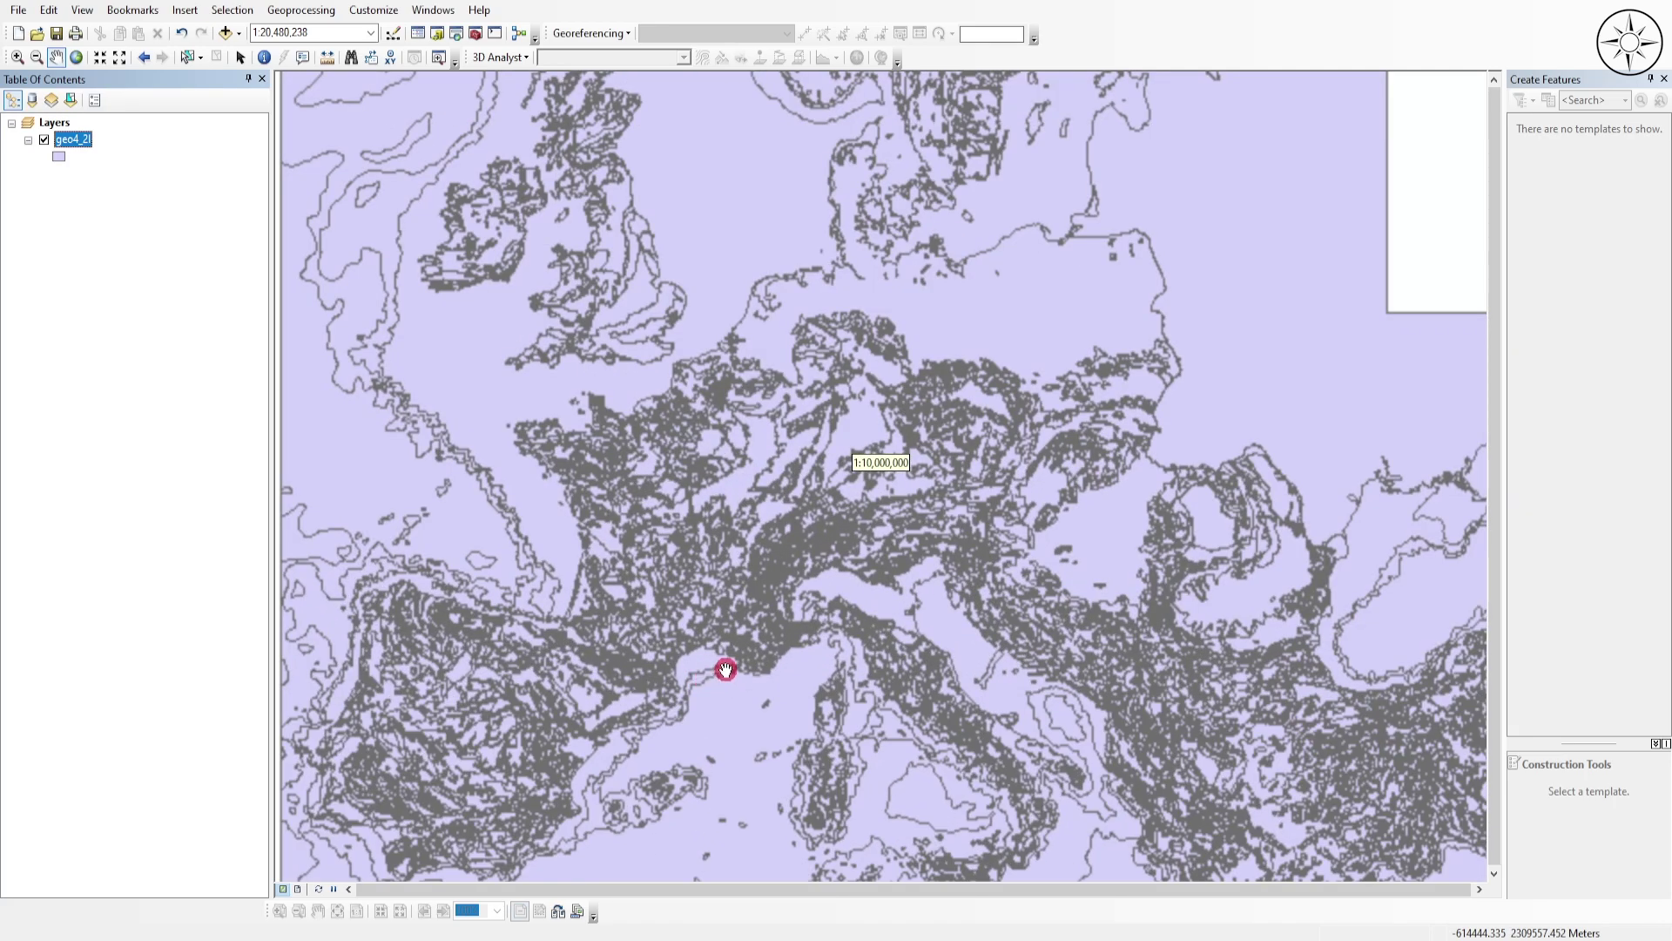
{"action": "scroll", "coordinate": [780, 581], "scroll_direction": "down", "scroll_amount": 2}
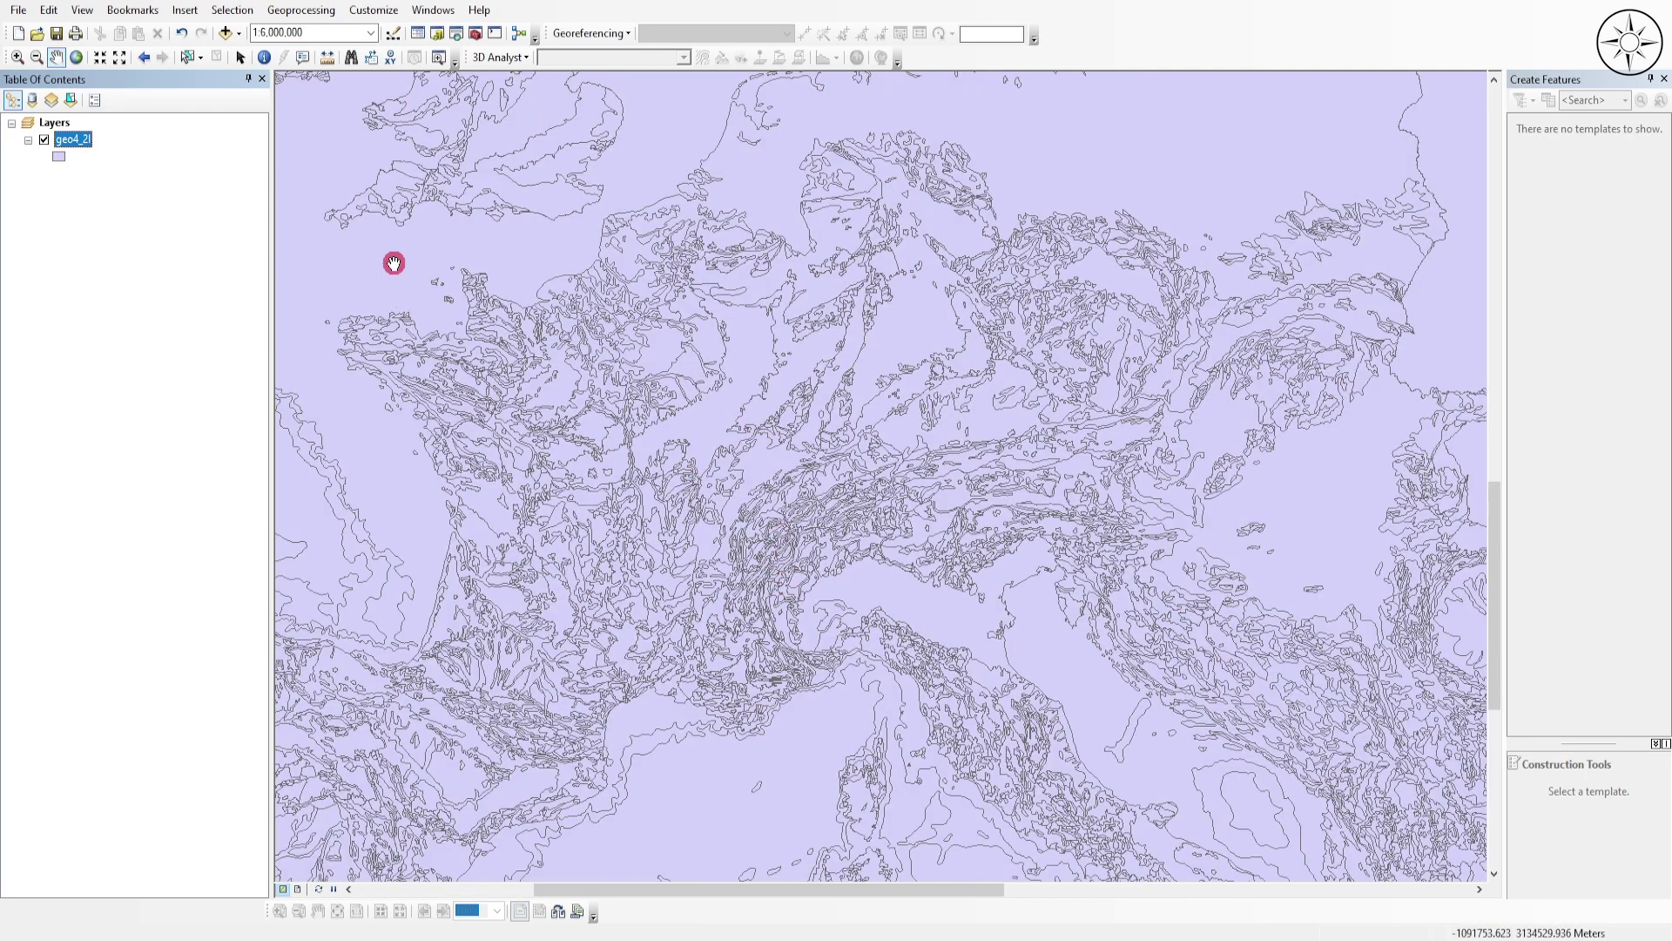
- Add the geoBoundaries-CHE-ADM0_simplified.shp boundary layer to the map and dismiss the geographic coordinate systems warning
{"action": "left_click", "coordinate": [227, 33]}
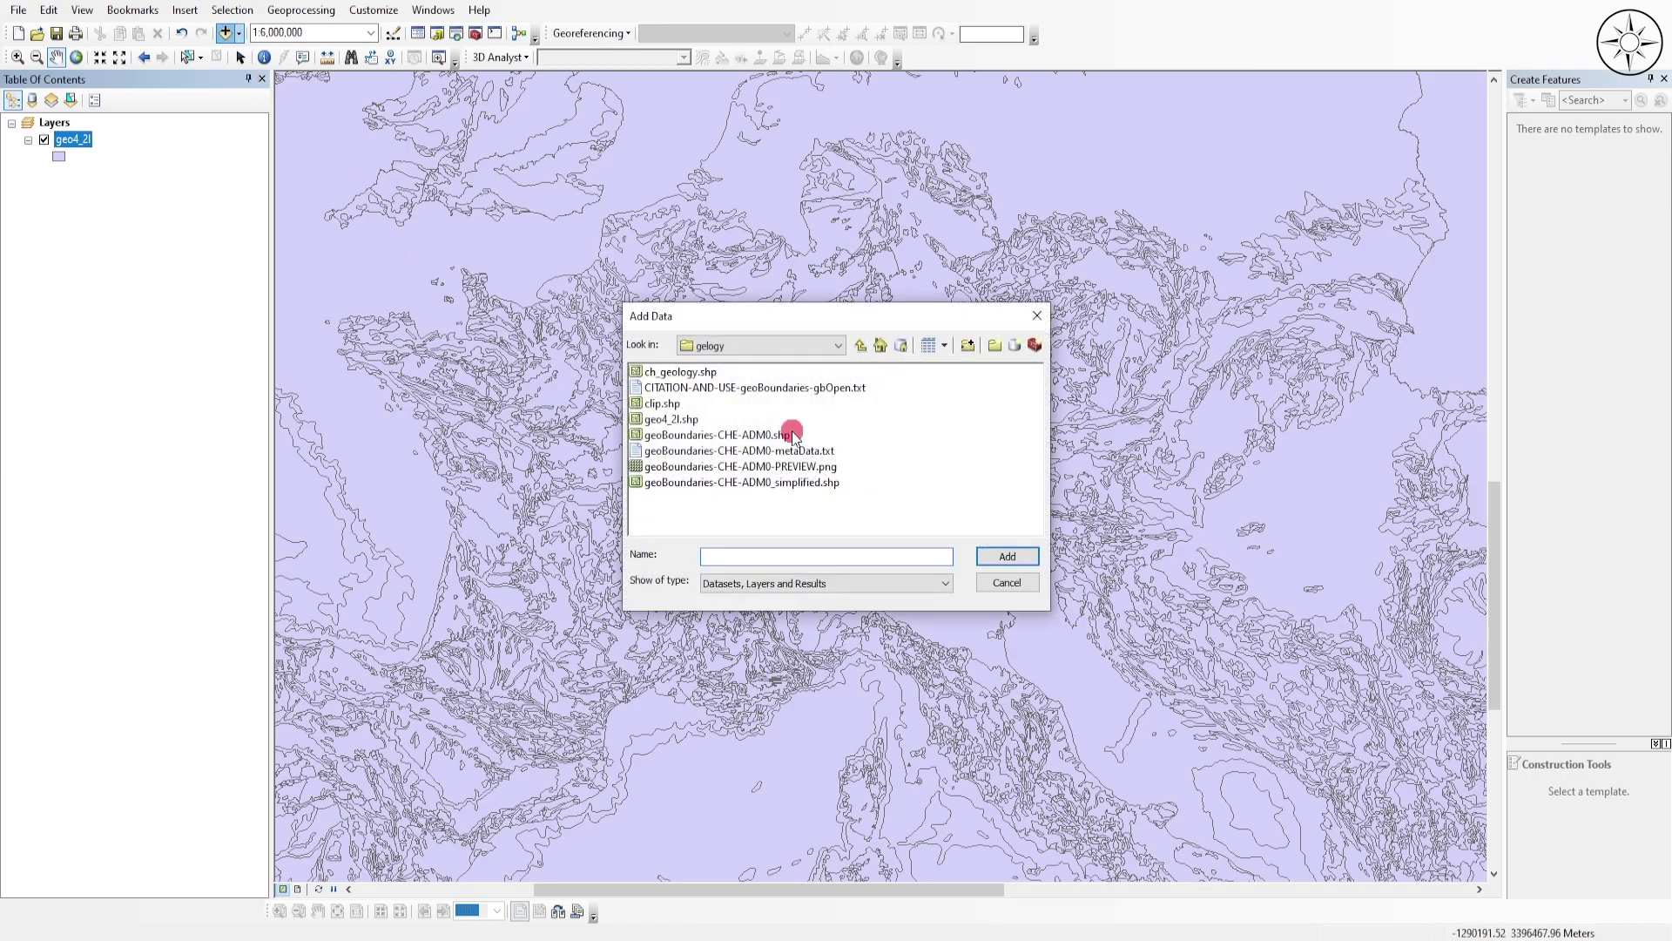
{"action": "left_click", "coordinate": [741, 484]}
{"action": "left_click", "coordinate": [1021, 552]}
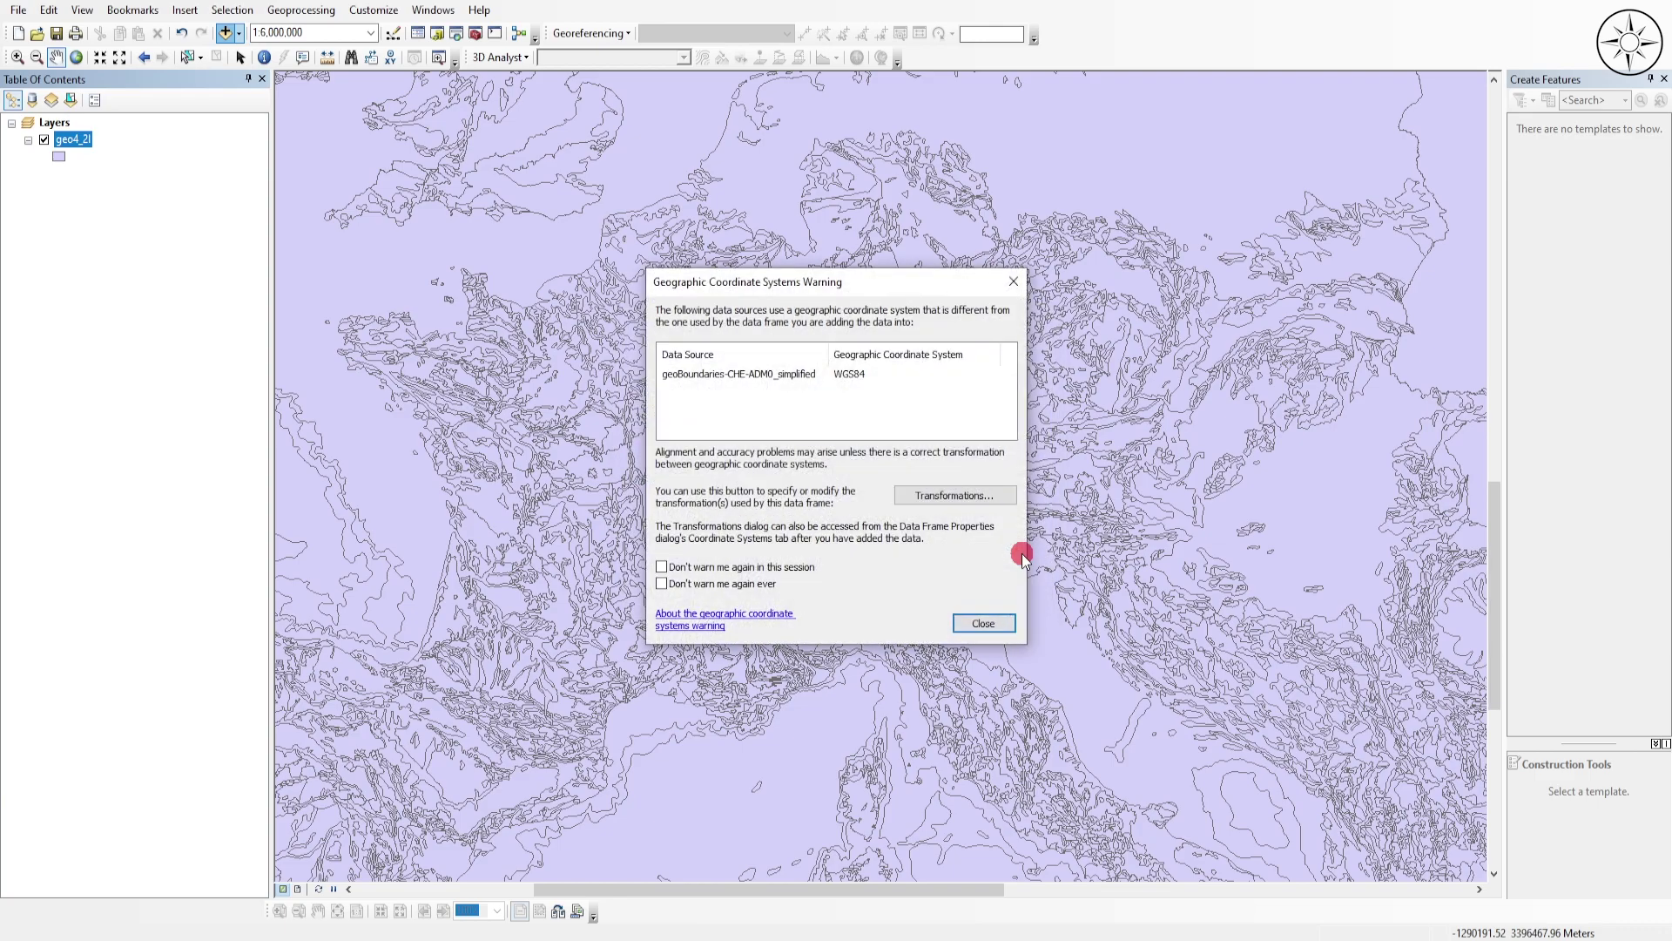
{"action": "left_click", "coordinate": [979, 621]}
{"action": "scroll", "coordinate": [796, 553], "scroll_direction": "up", "scroll_amount": 1}
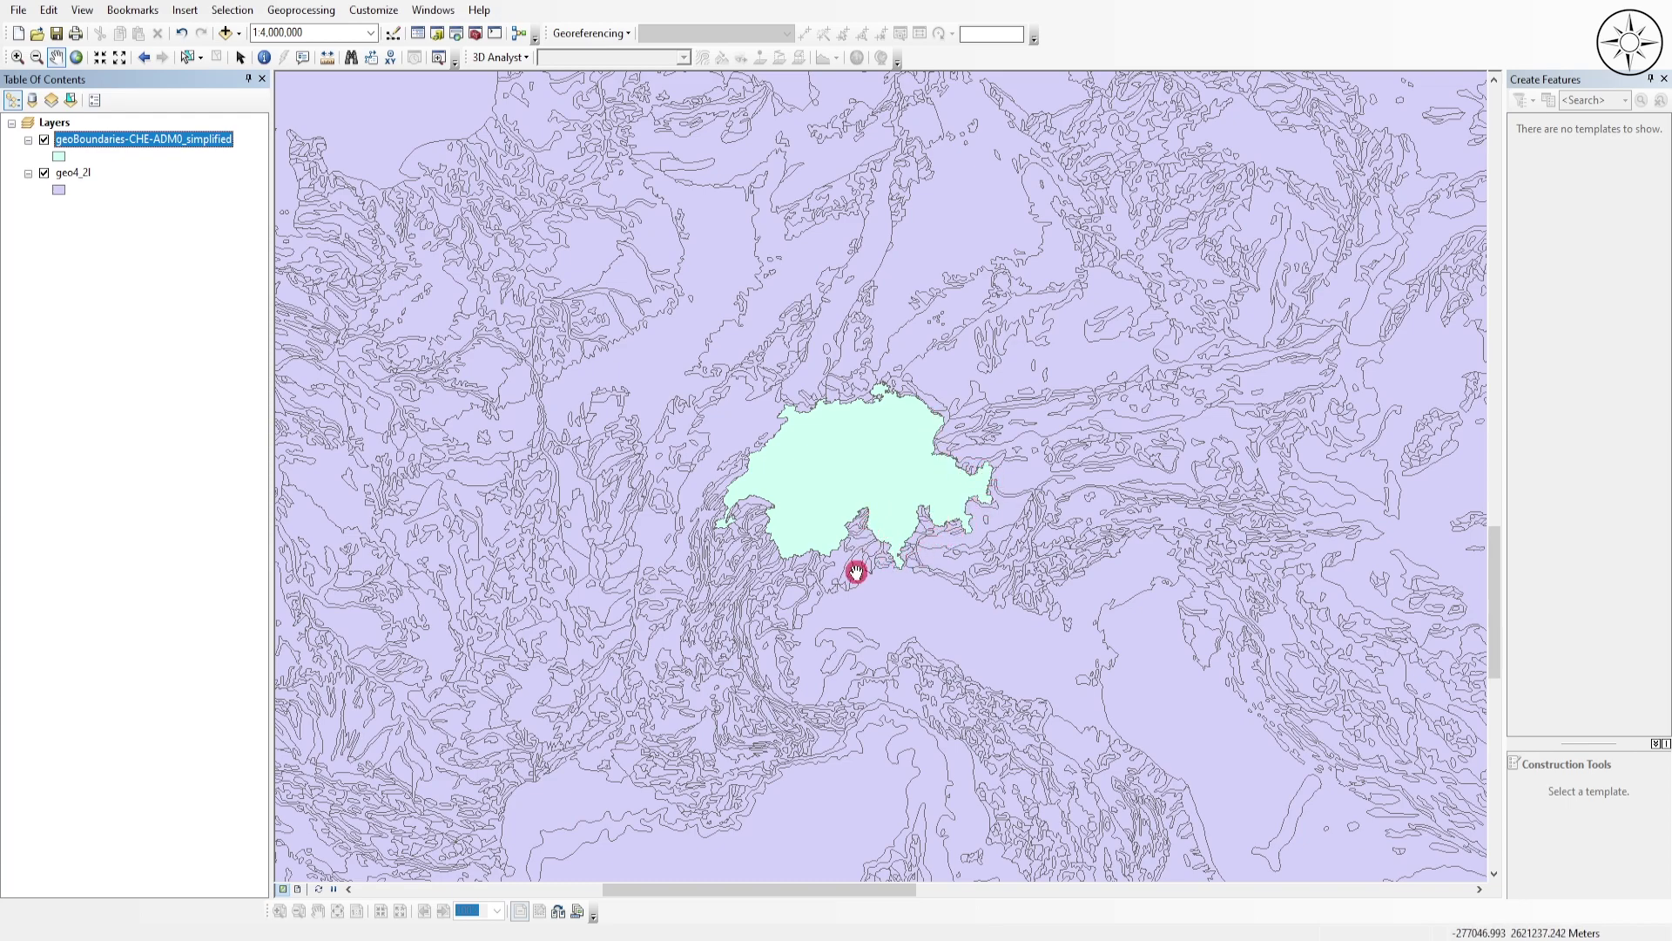
{"action": "scroll", "coordinate": [879, 457], "scroll_direction": "down", "scroll_amount": 2}
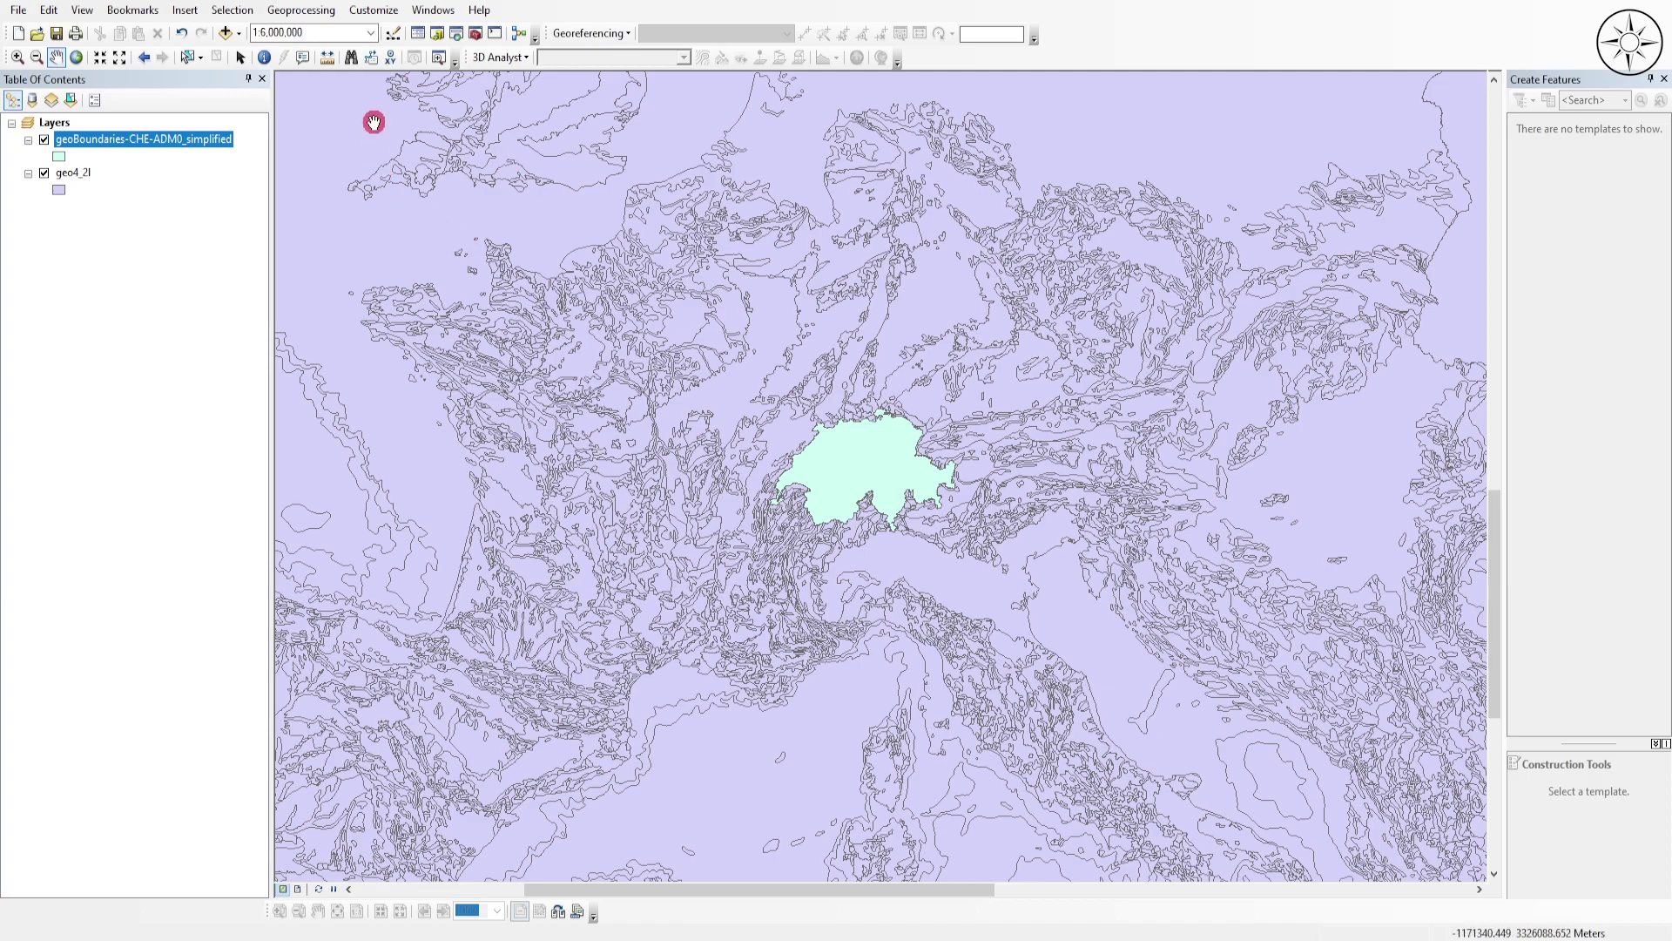
- Clip the geo4_2l layer with geoBoundaries-CHE-ADM0_simplified, saving the output in the gelogy folder as geol_ch
{"action": "left_click", "coordinate": [305, 10]}
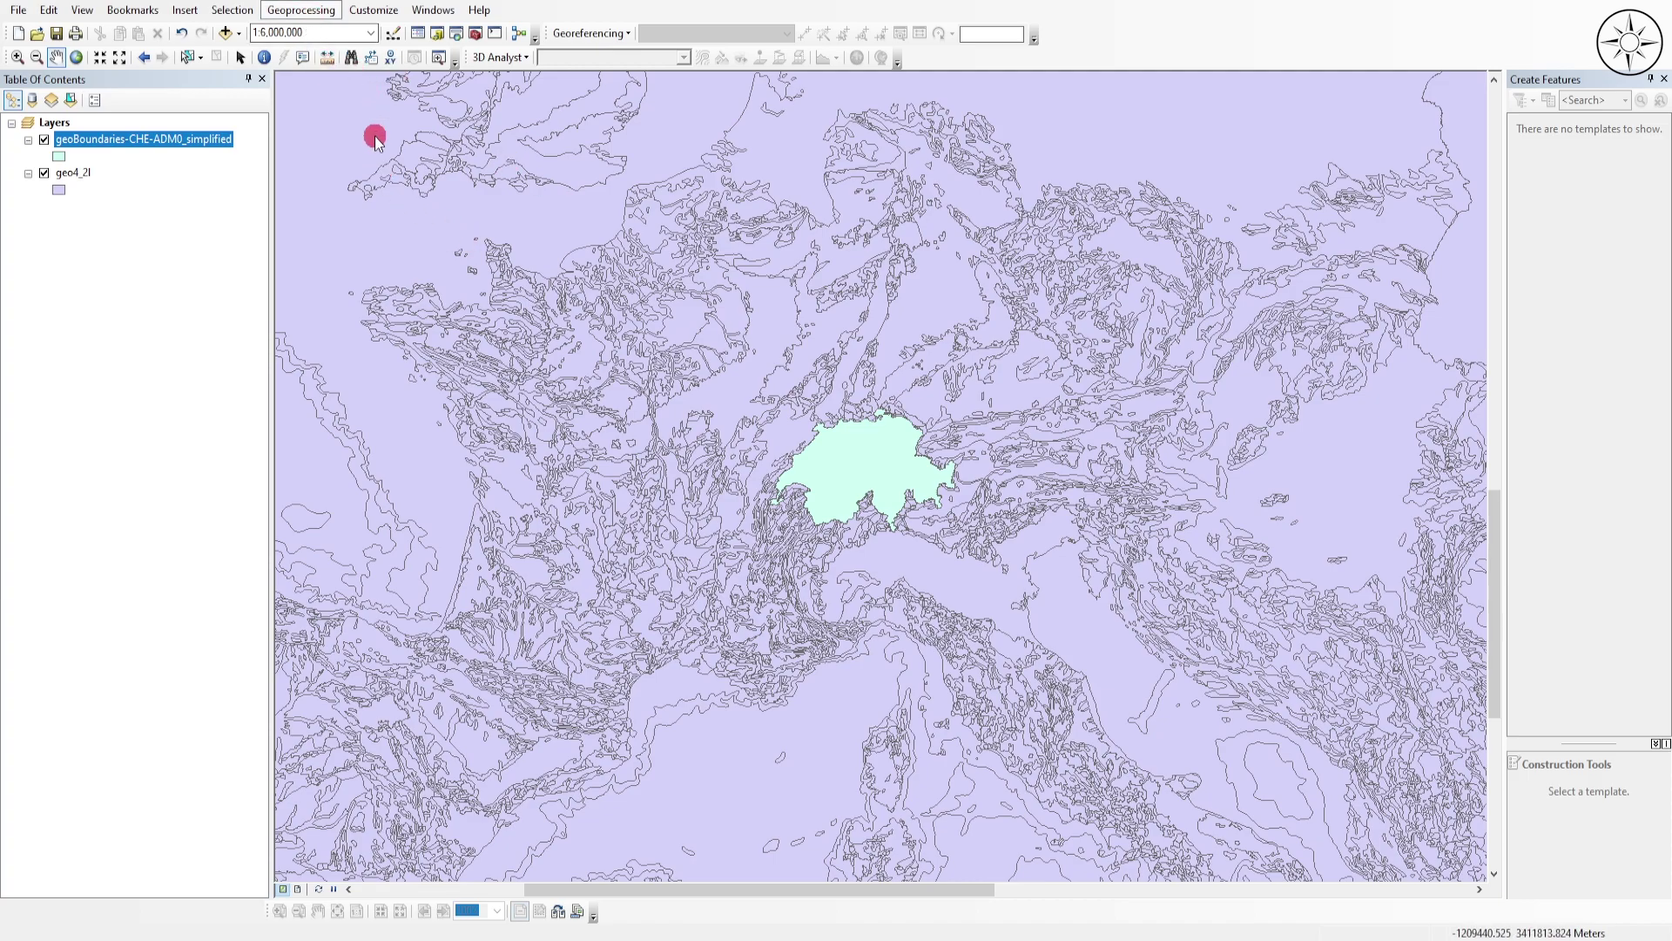
{"action": "left_click", "coordinate": [348, 52]}
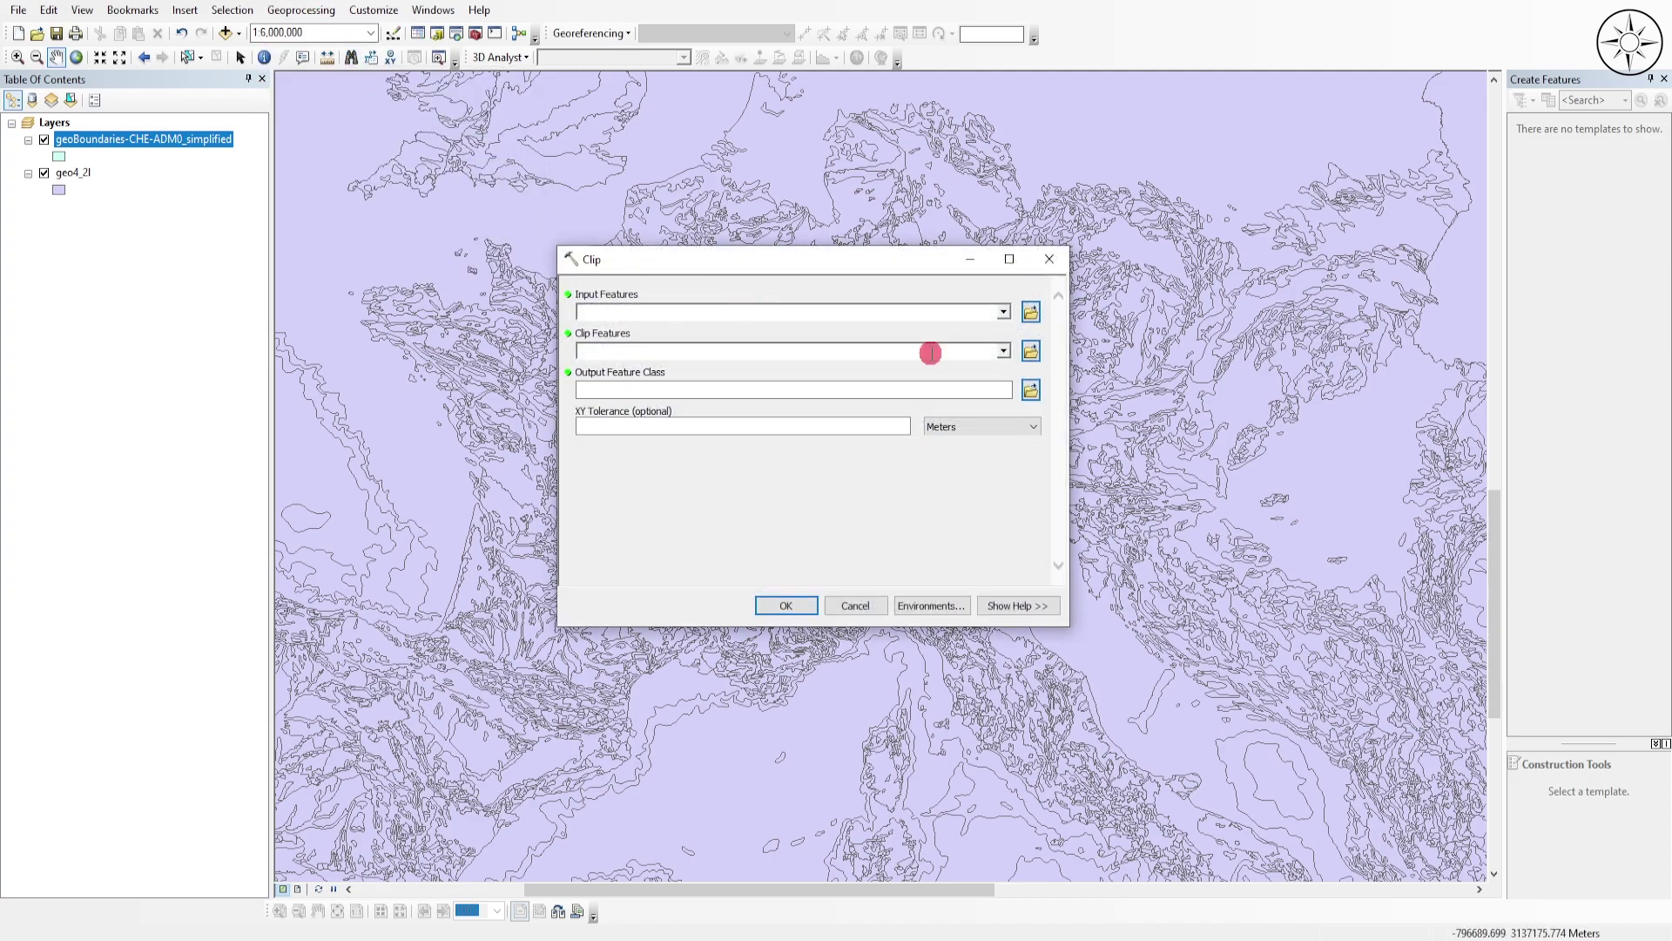
{"action": "left_click", "coordinate": [1002, 312]}
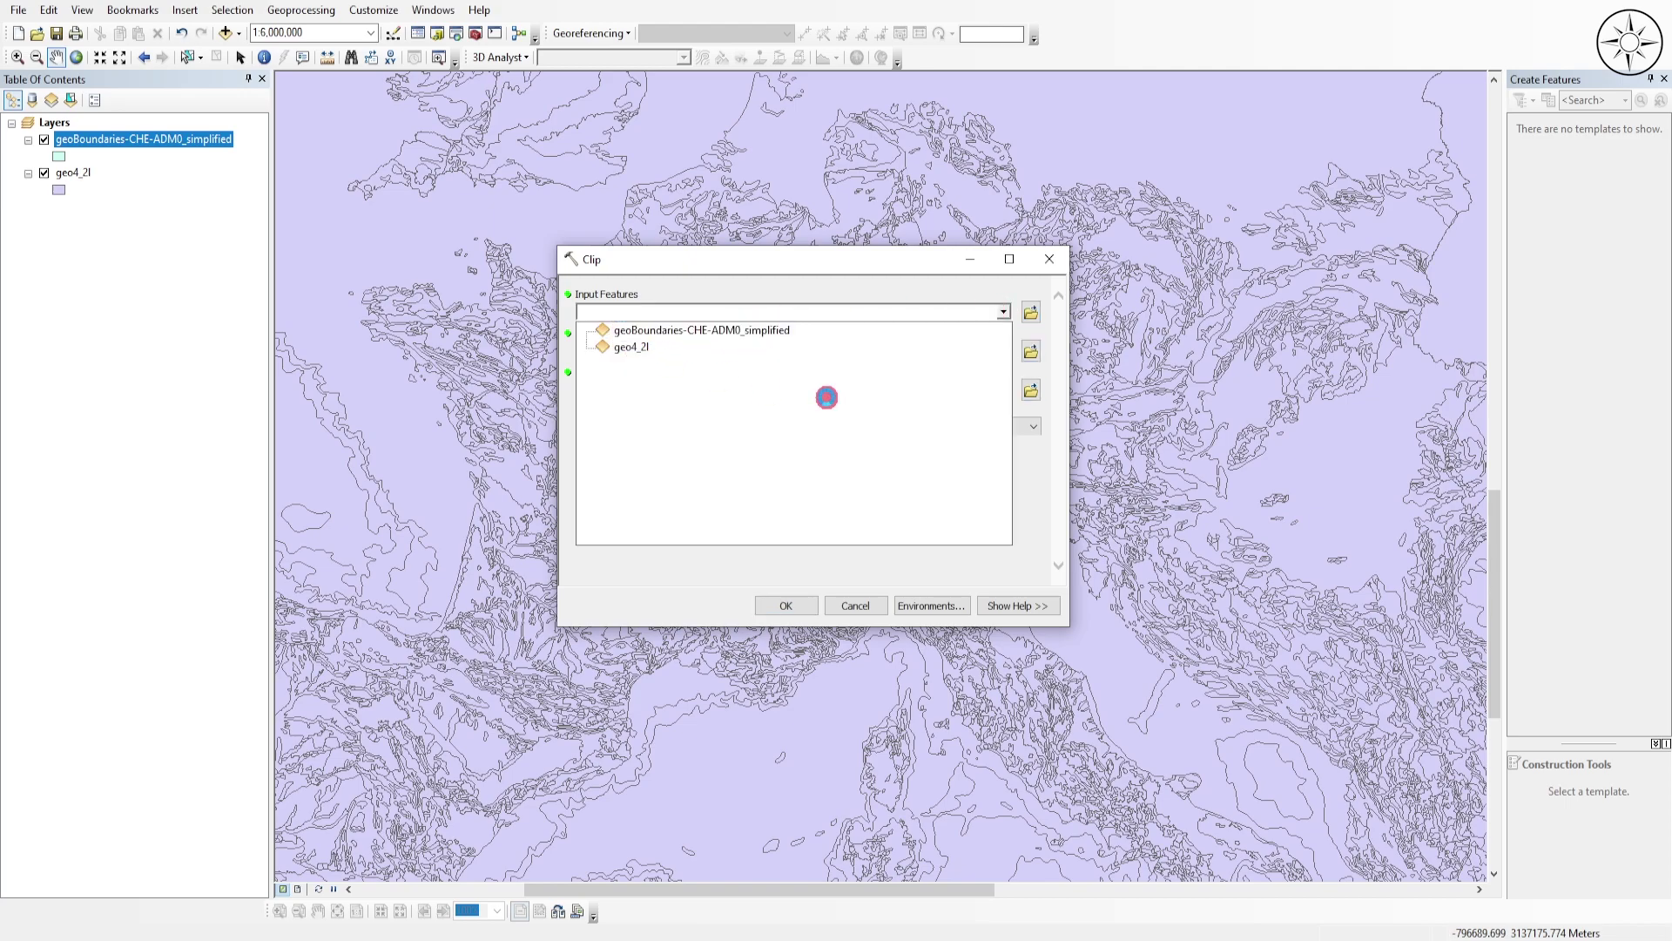
{"action": "left_click", "coordinate": [826, 398]}
{"action": "left_click", "coordinate": [1002, 346]}
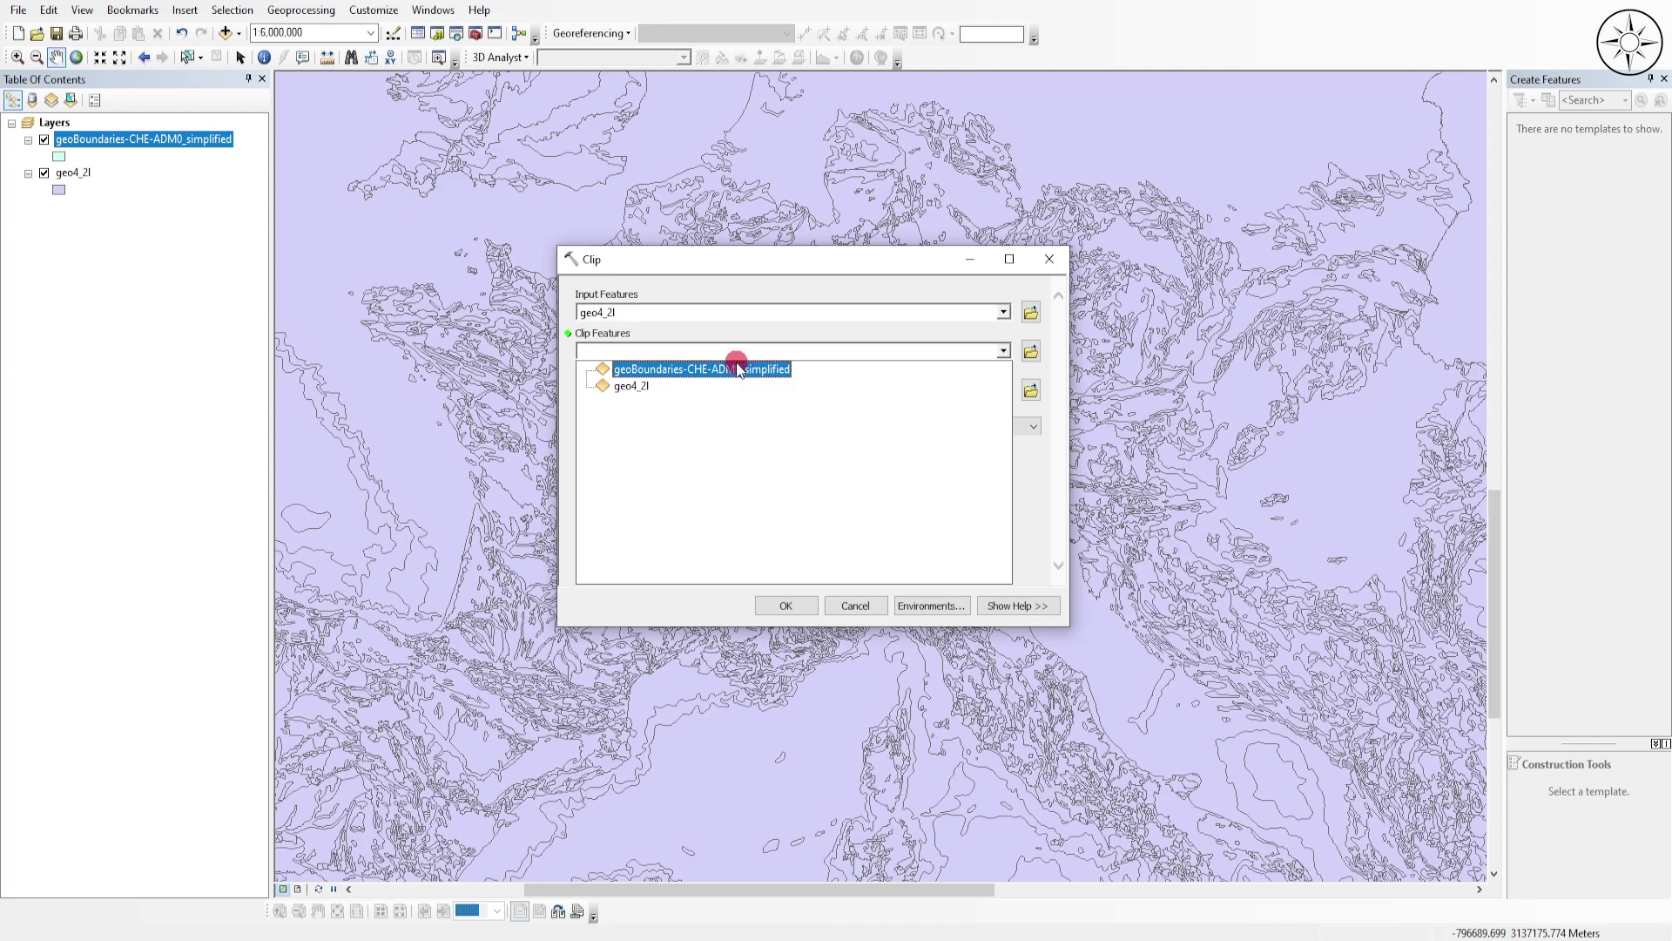
{"action": "left_click", "coordinate": [738, 370]}
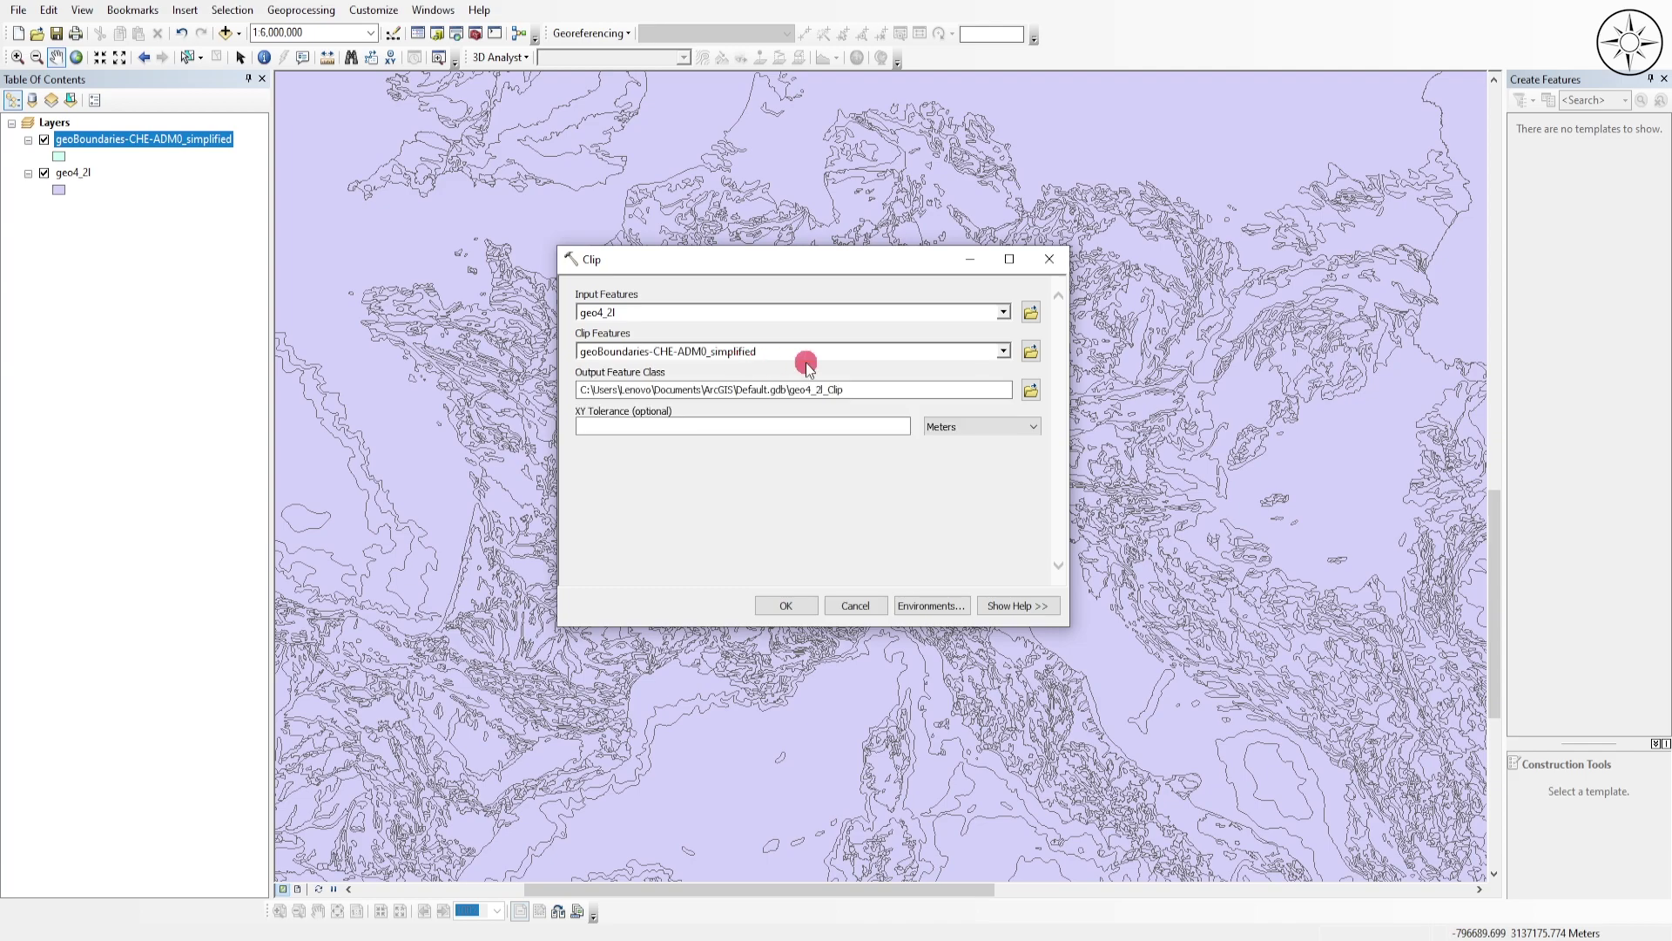
{"action": "left_click", "coordinate": [1030, 391]}
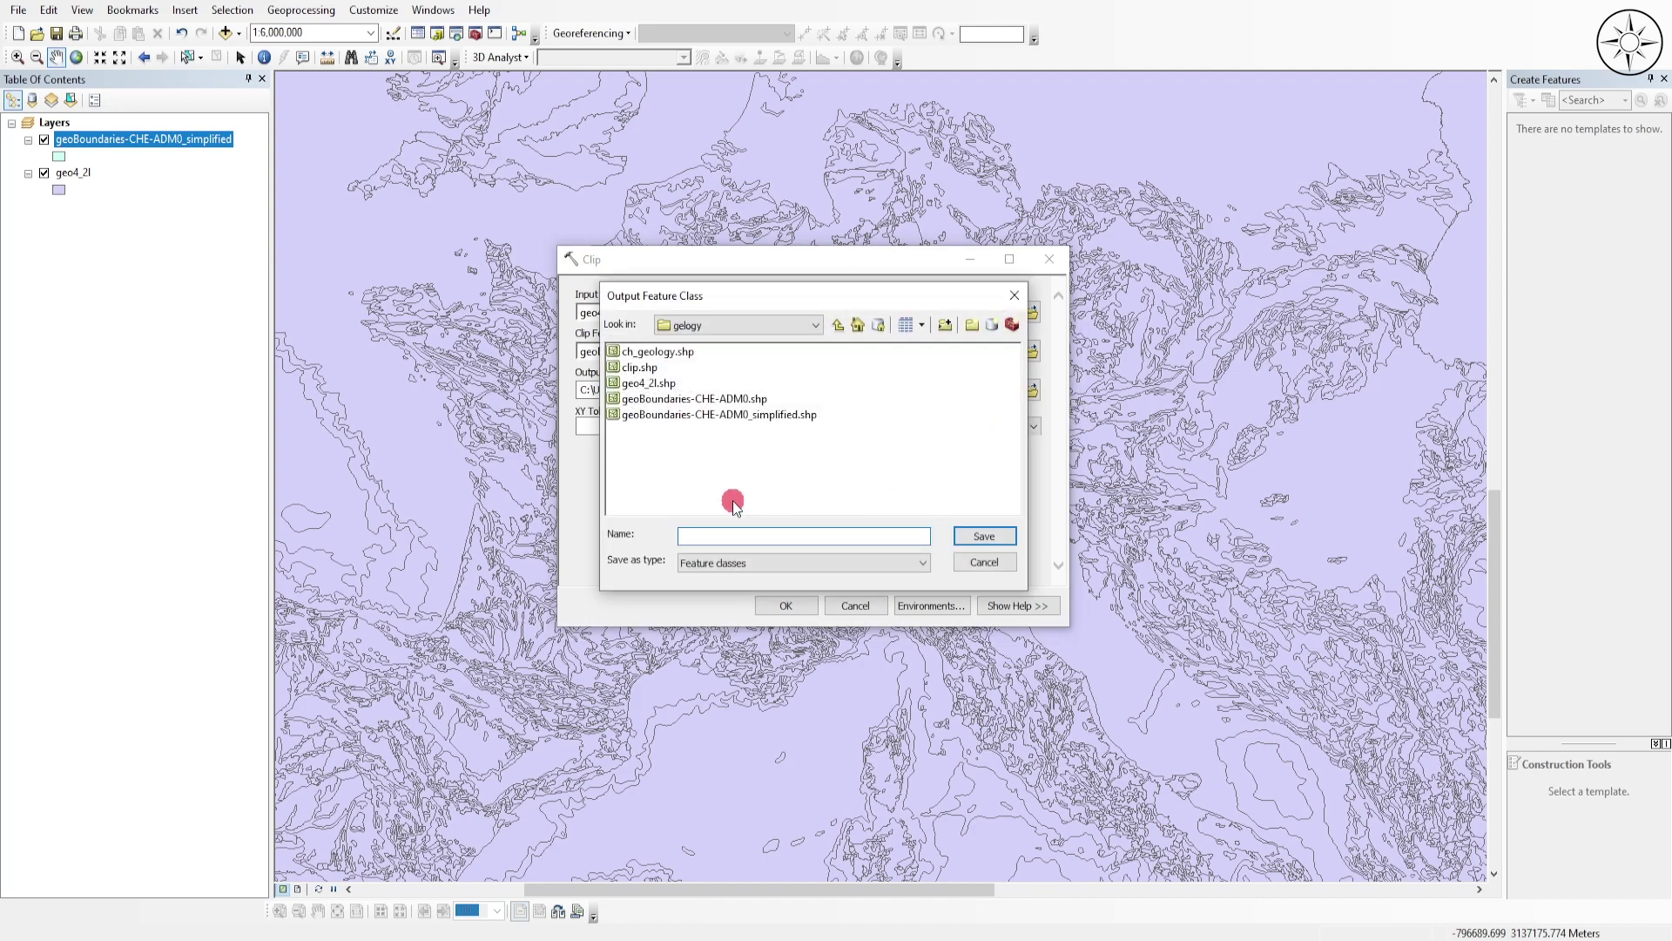
{"action": "type", "text": "geol_ch"}
{"action": "left_click", "coordinate": [986, 536]}
{"action": "left_click", "coordinate": [787, 606]}
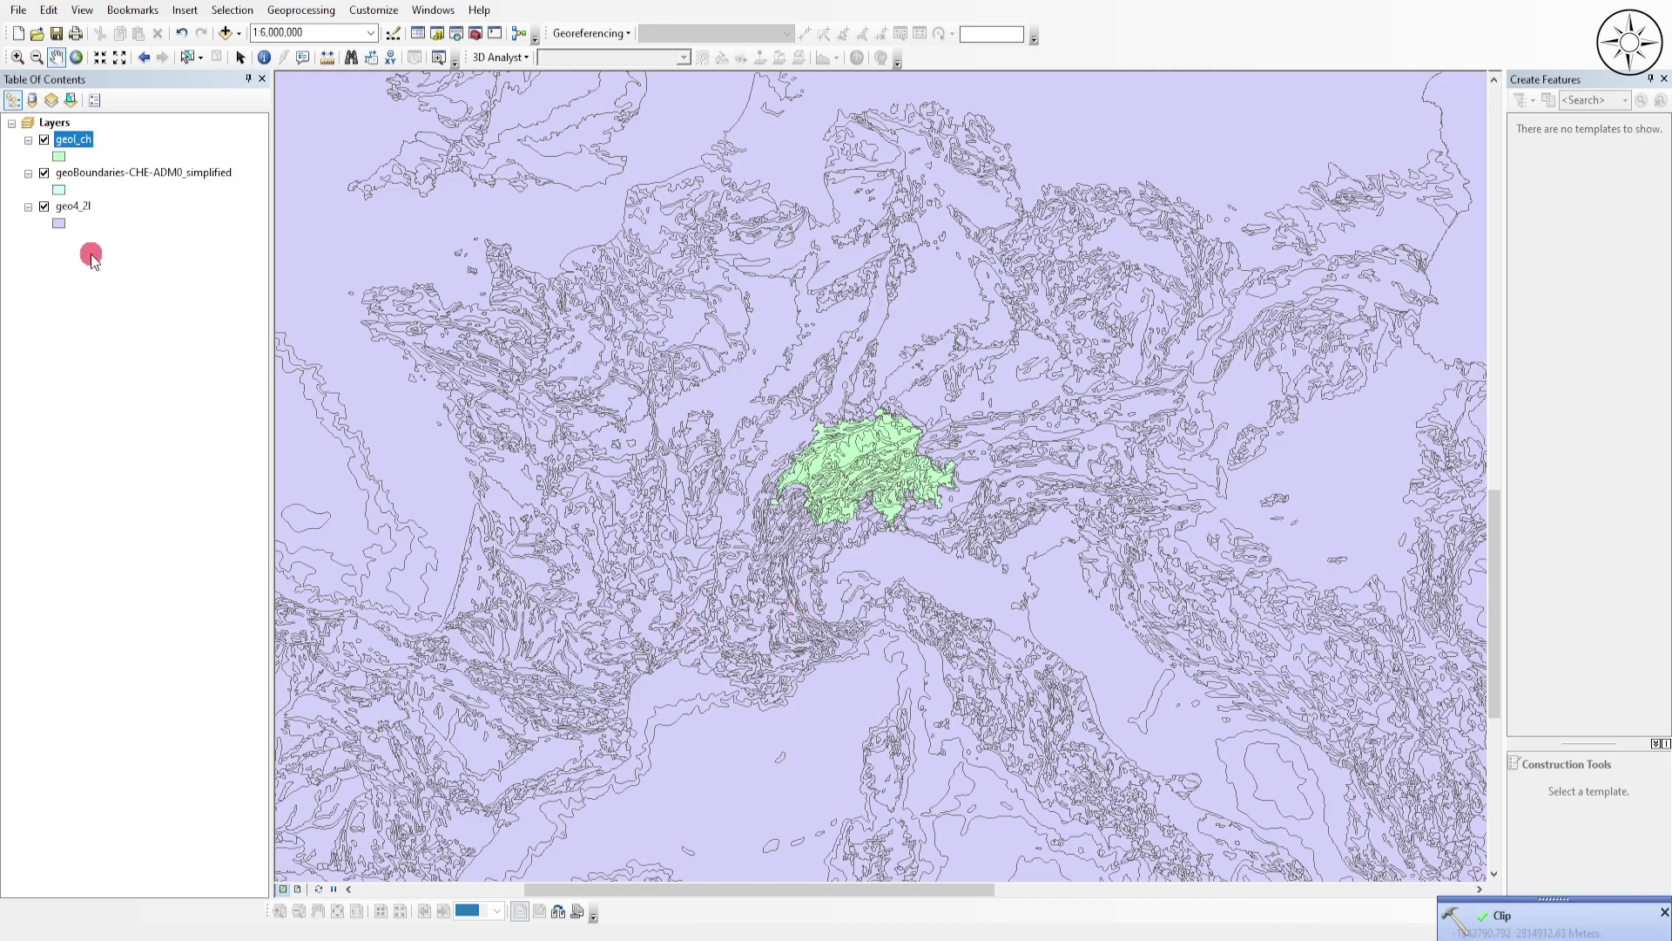
- Hide the geo4_2l and geoBoundaries-CHE-ADM0_simplified layers so only the clipped geology is displayed
{"action": "left_click", "coordinate": [44, 207]}
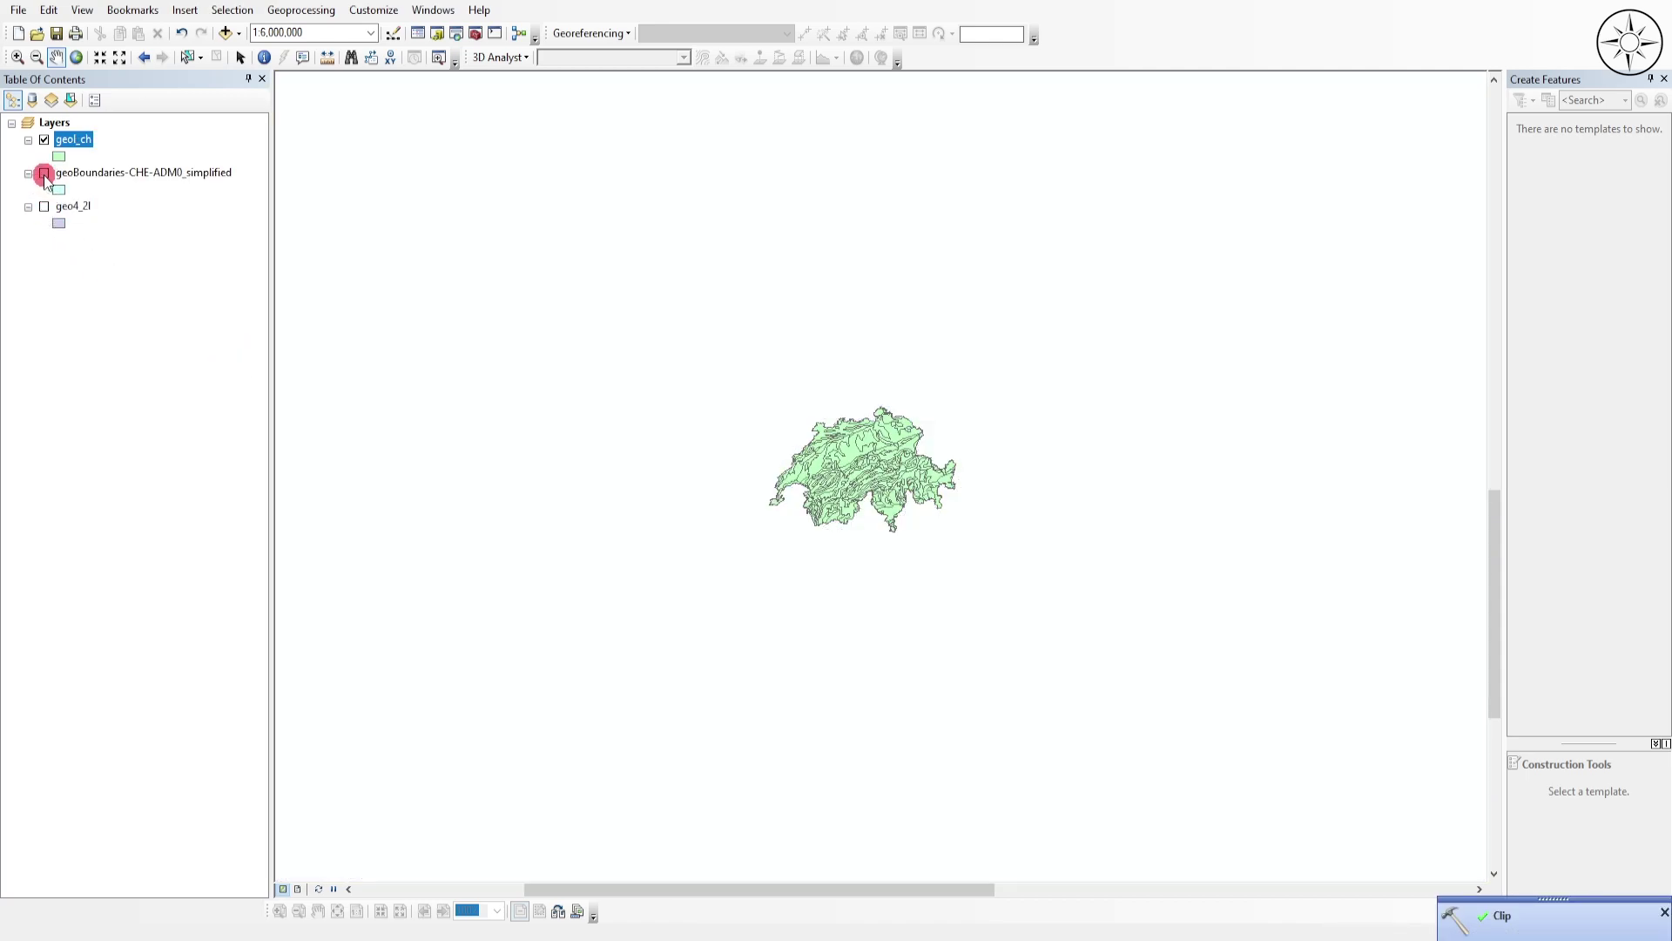
{"action": "left_click", "coordinate": [44, 173]}
{"action": "scroll", "coordinate": [869, 526], "scroll_direction": "up", "scroll_amount": 4}
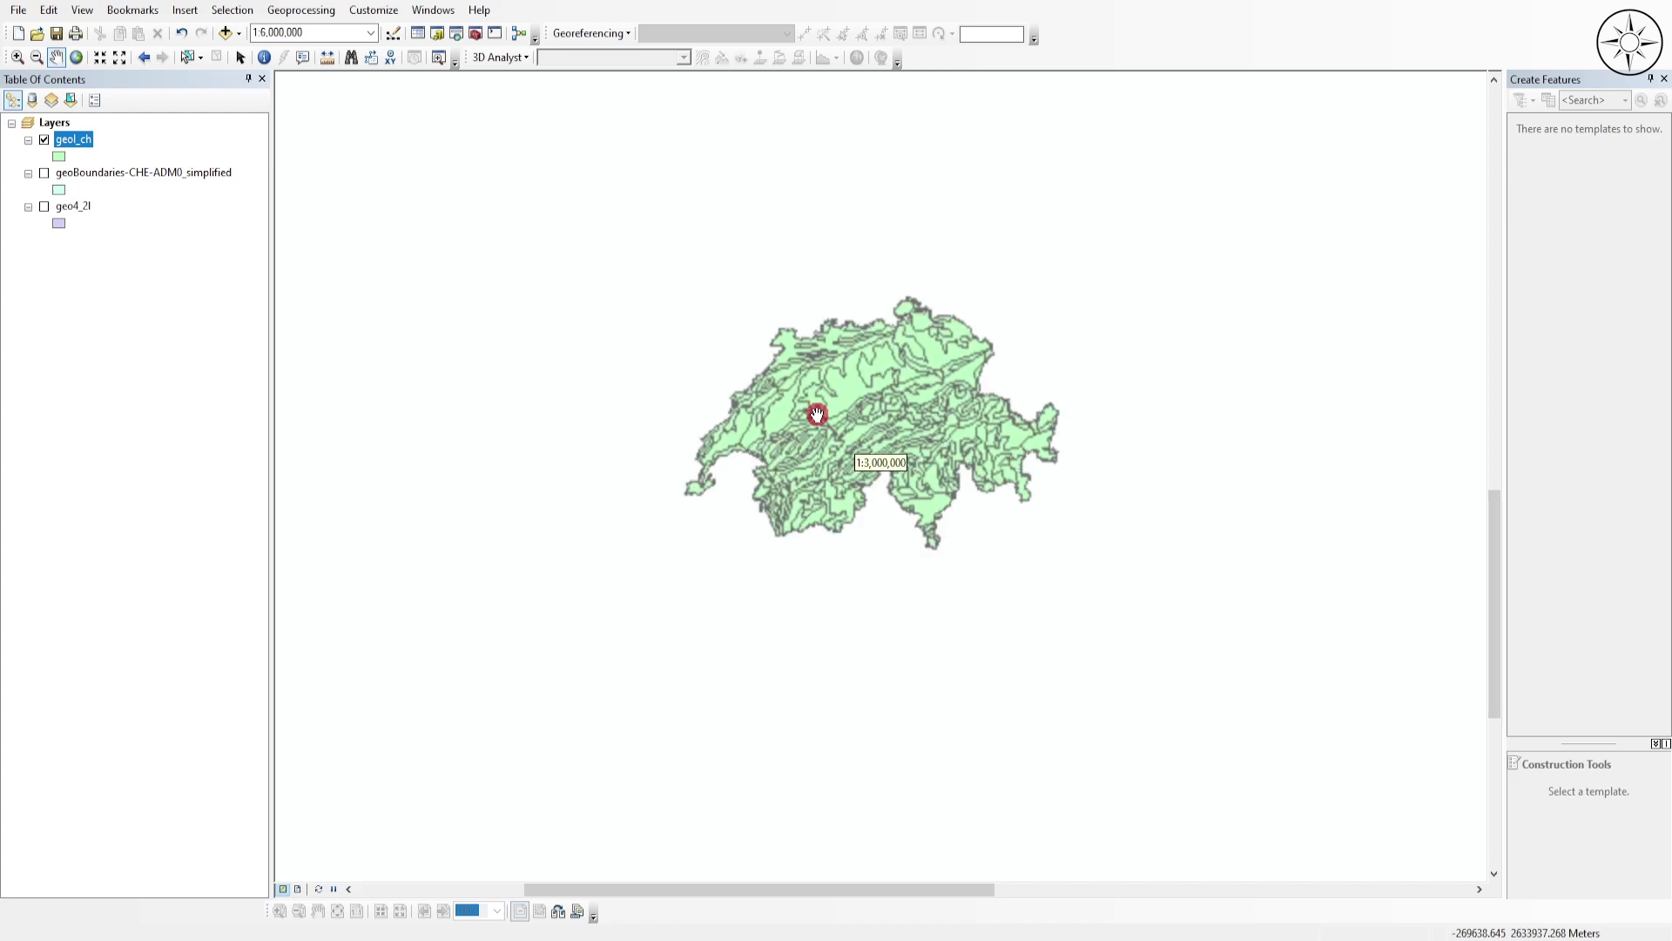
{"action": "scroll", "coordinate": [859, 395], "scroll_direction": "up", "scroll_amount": 2}
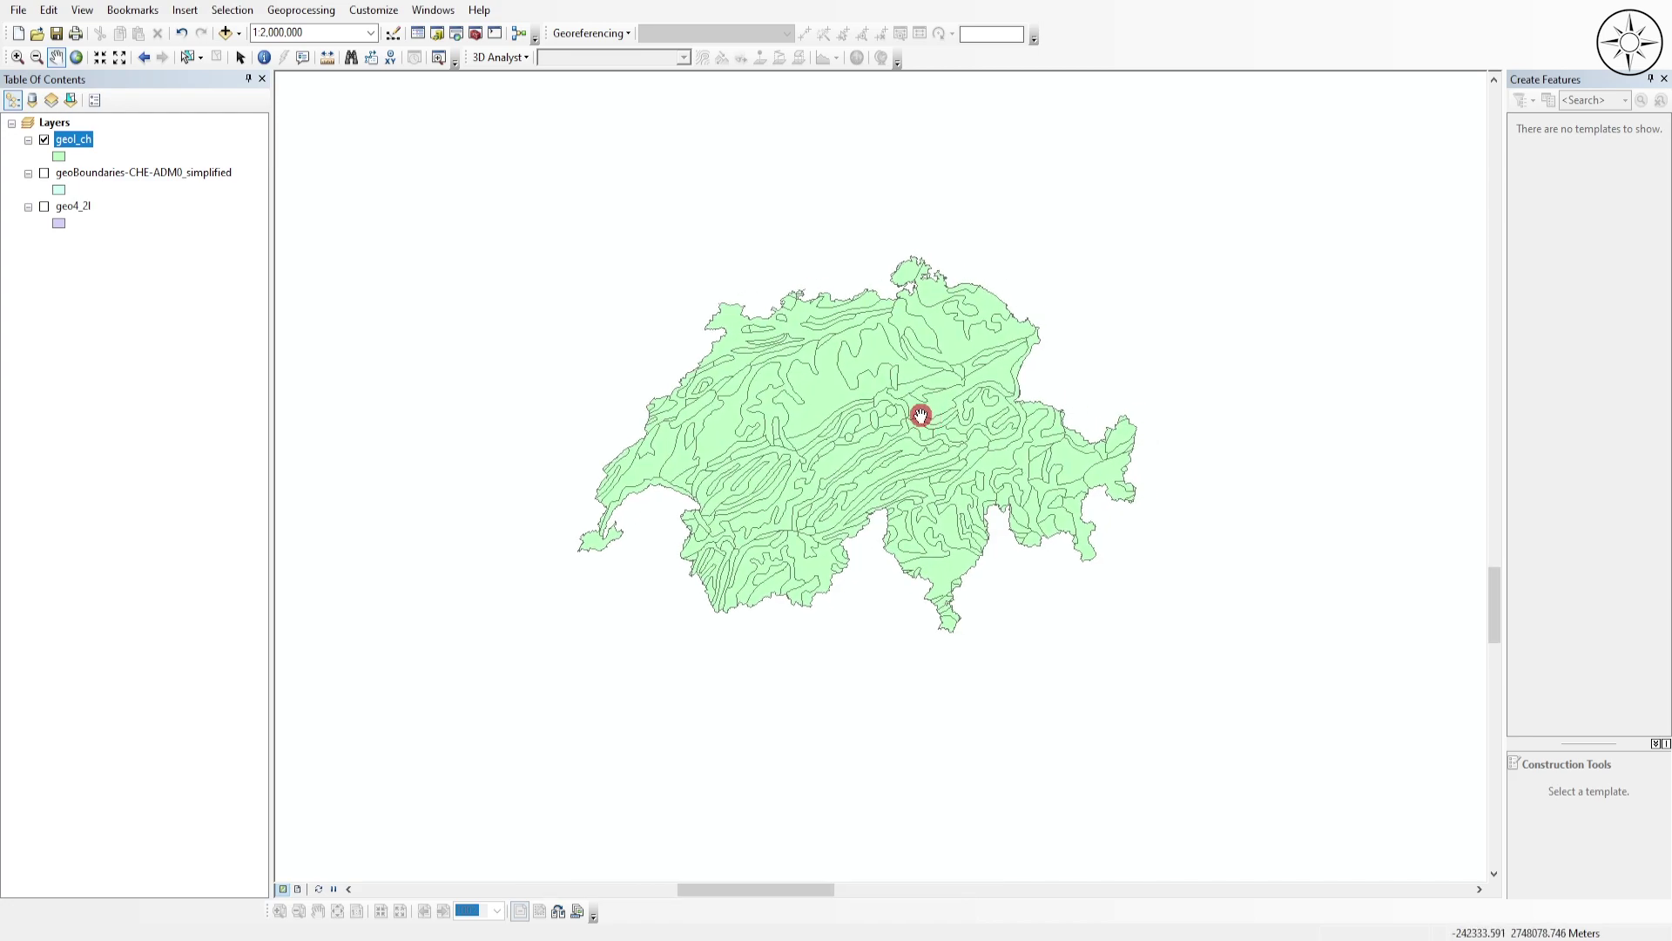
{"action": "scroll", "coordinate": [921, 416], "scroll_direction": "up", "scroll_amount": 1}
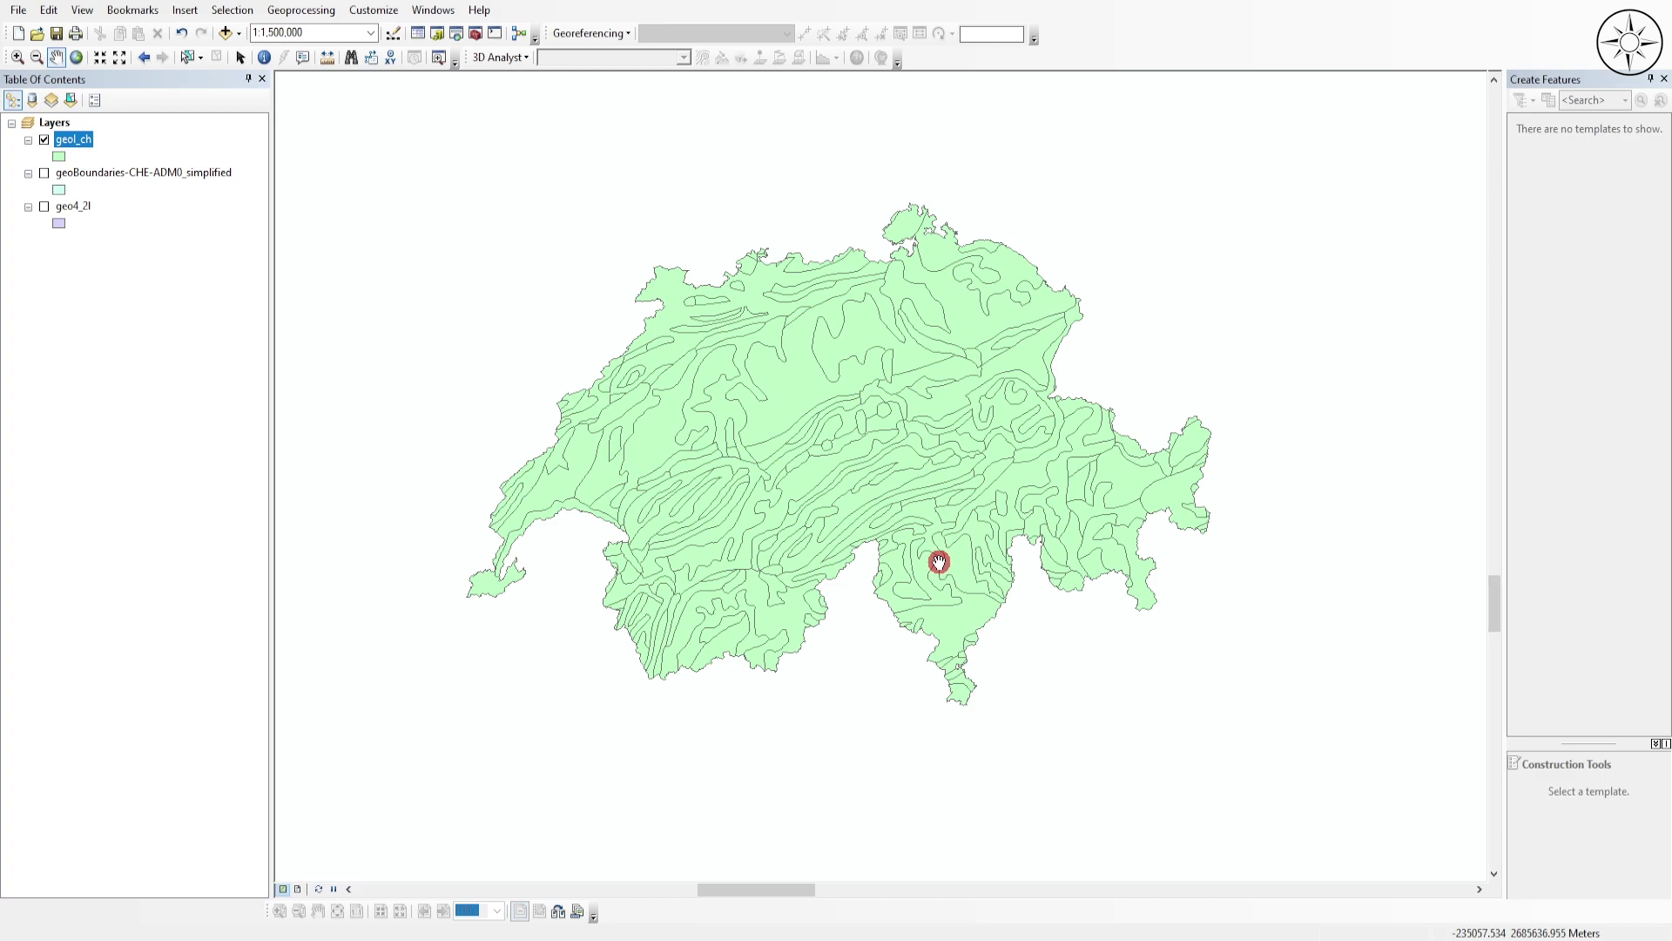
- Switch to the page layout and set the A4 paper orientation to landscape
{"action": "left_click", "coordinate": [298, 888]}
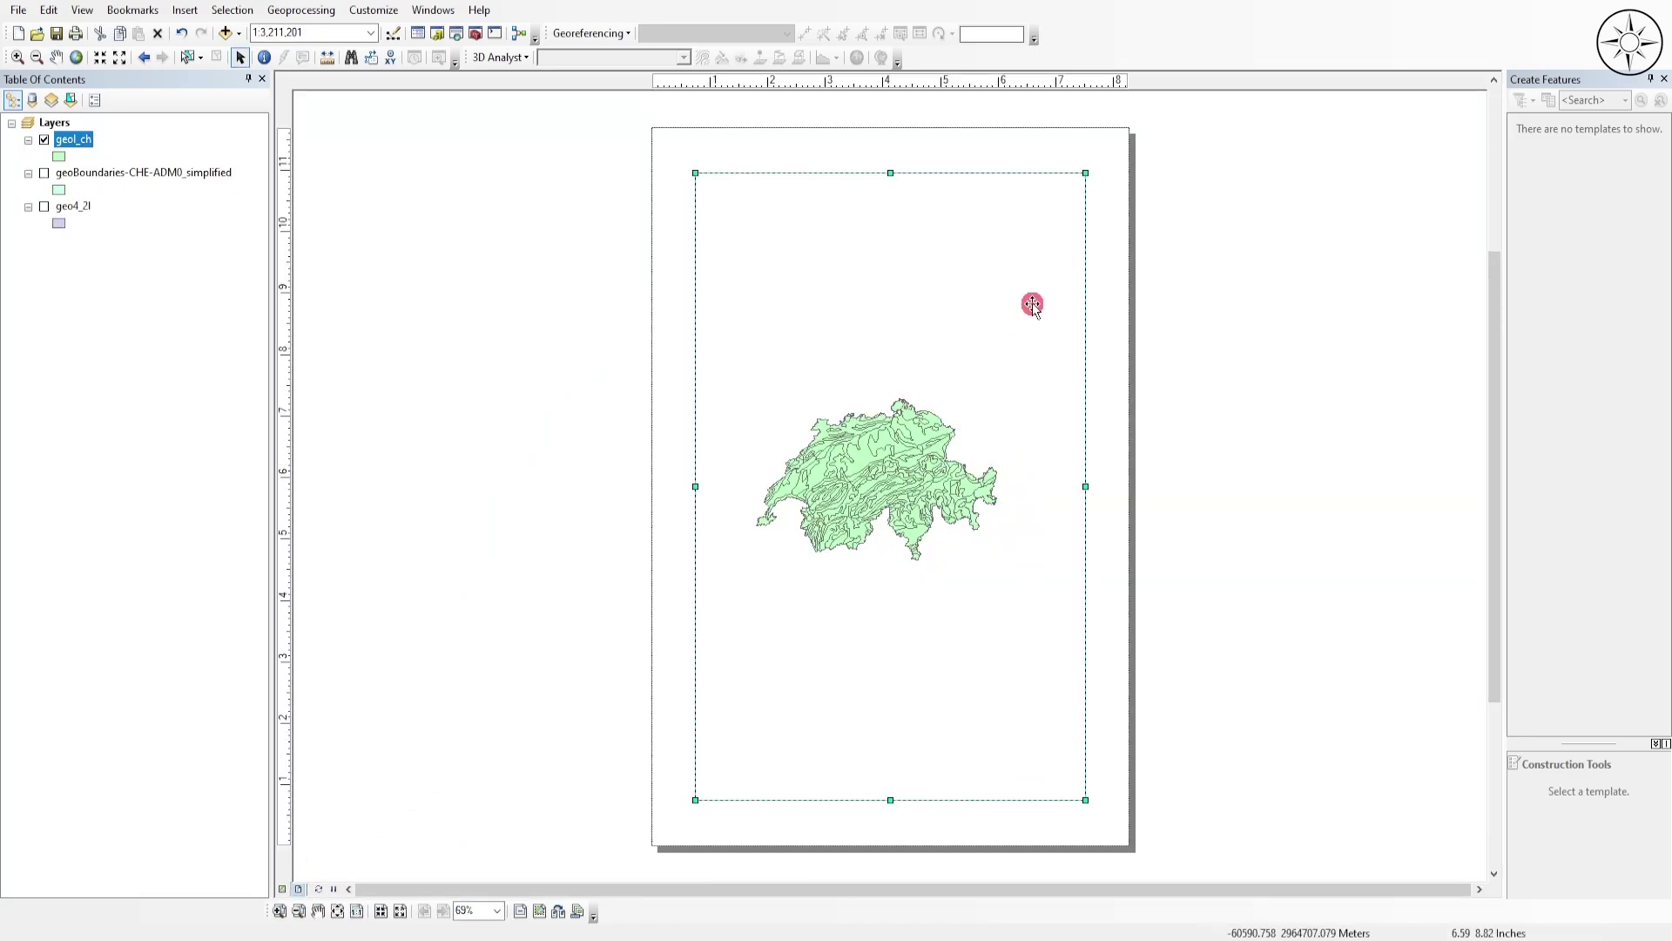
{"action": "left_click", "coordinate": [1105, 224]}
{"action": "right_click", "coordinate": [1107, 230]}
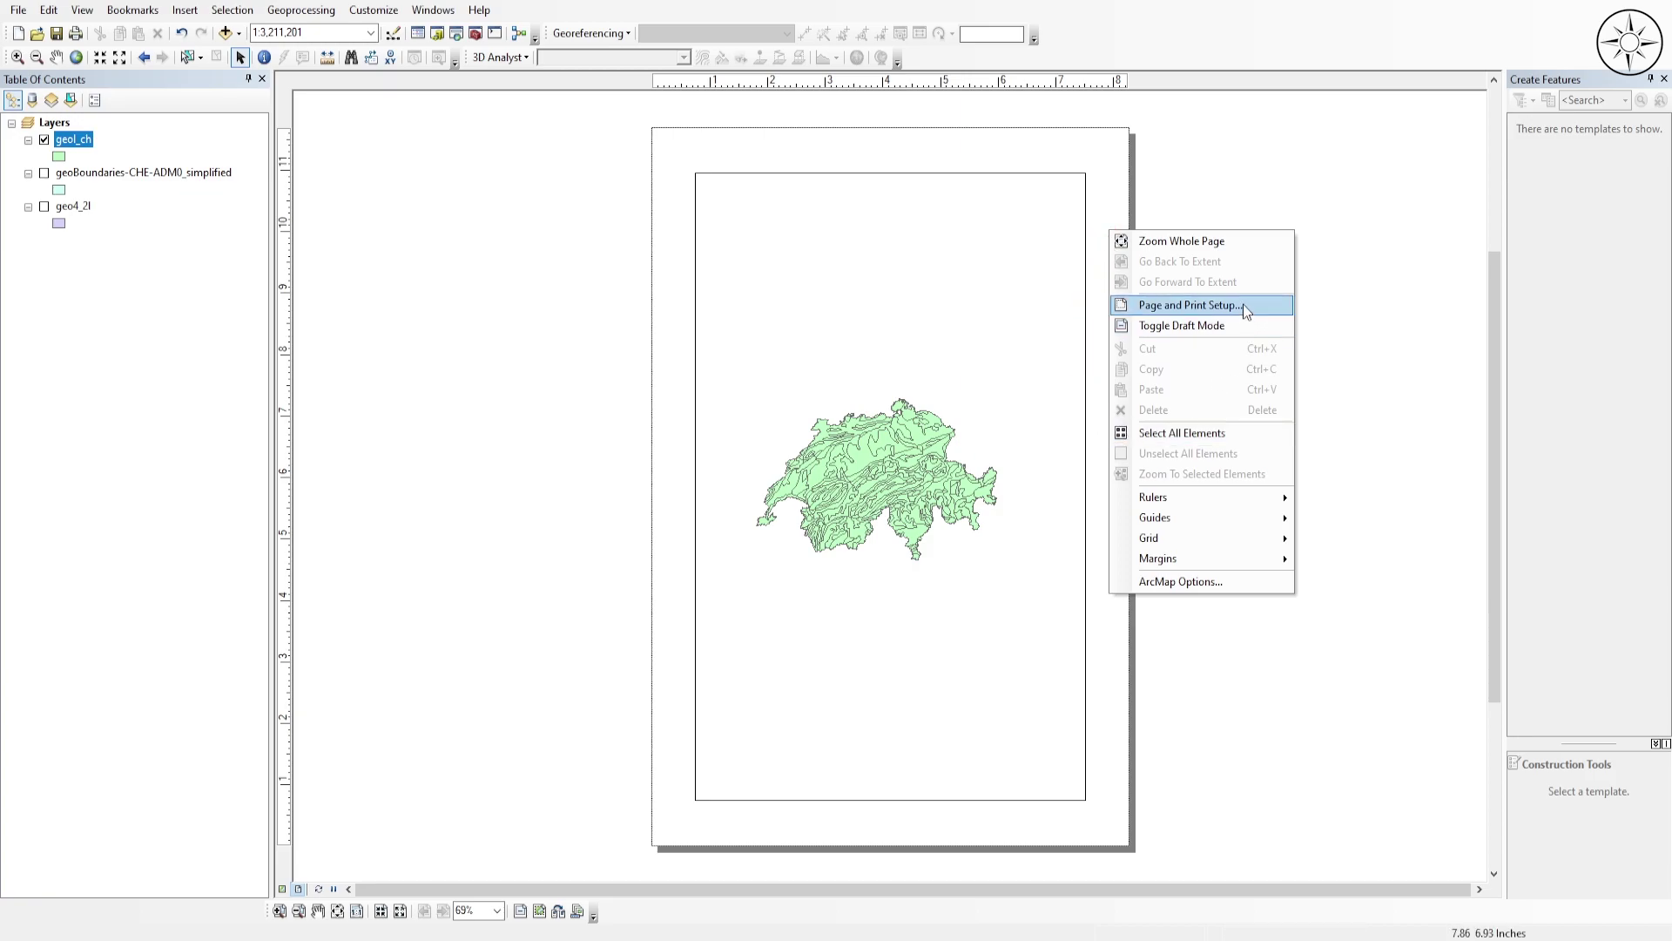
{"action": "left_click", "coordinate": [1190, 305]}
{"action": "left_click", "coordinate": [803, 436]}
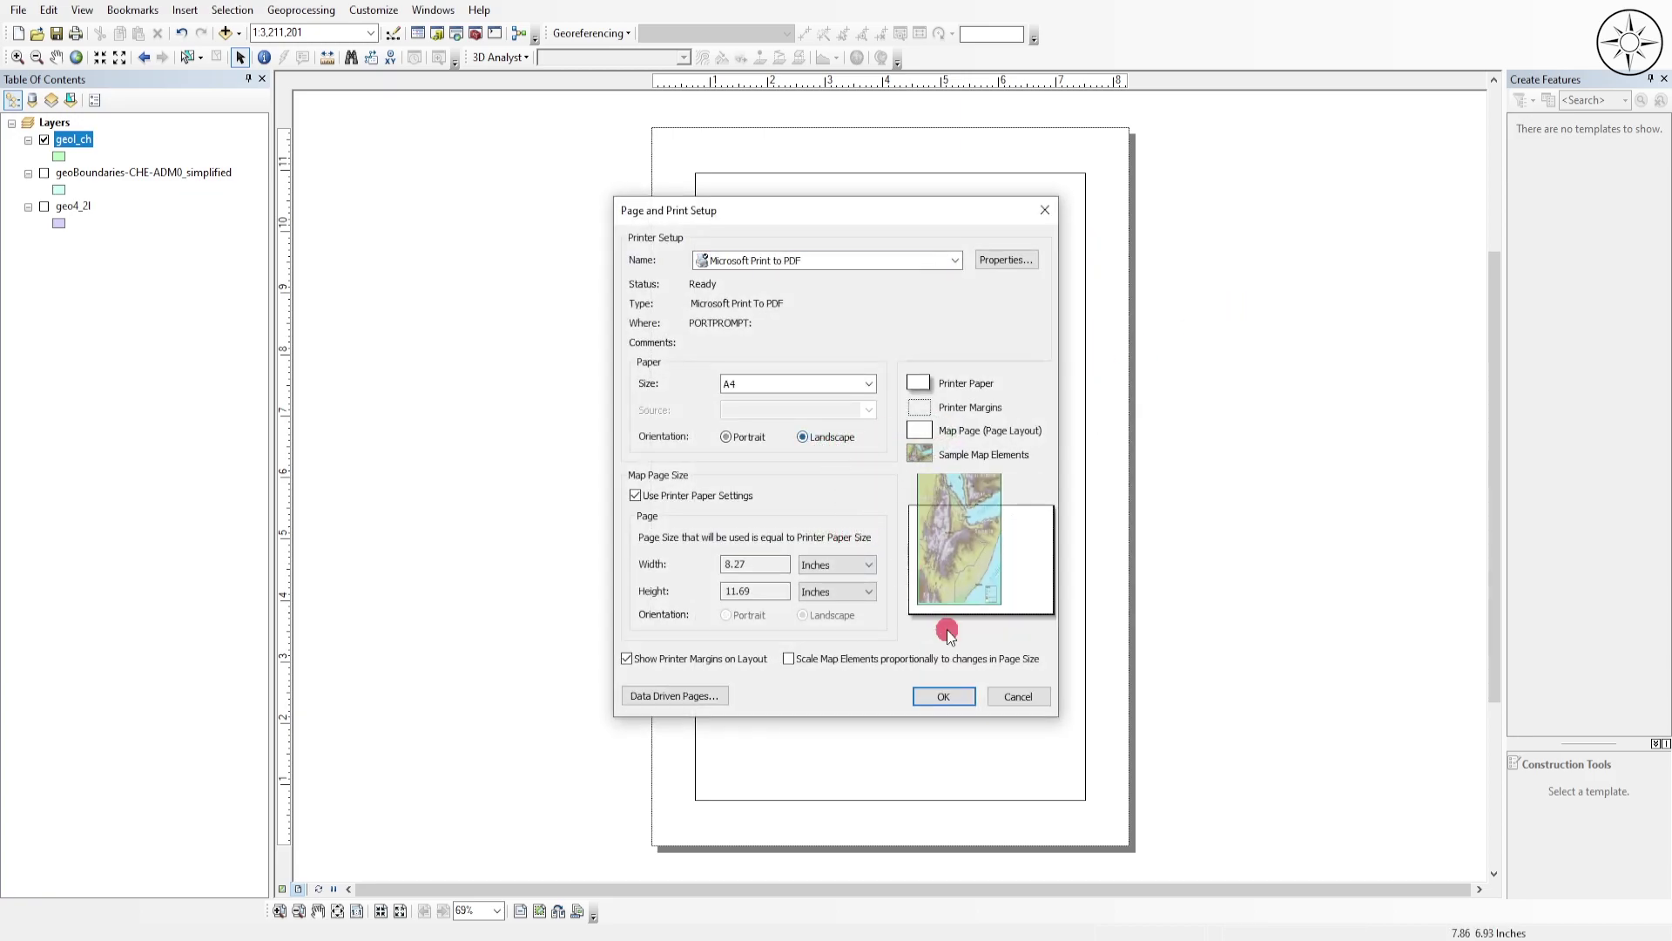
{"action": "left_click", "coordinate": [943, 696]}
- Move and resize the data frame so it fits the landscape page with an even margin
{"action": "left_click_drag", "start_coordinate": [929, 315], "coordinate": [1010, 515]}
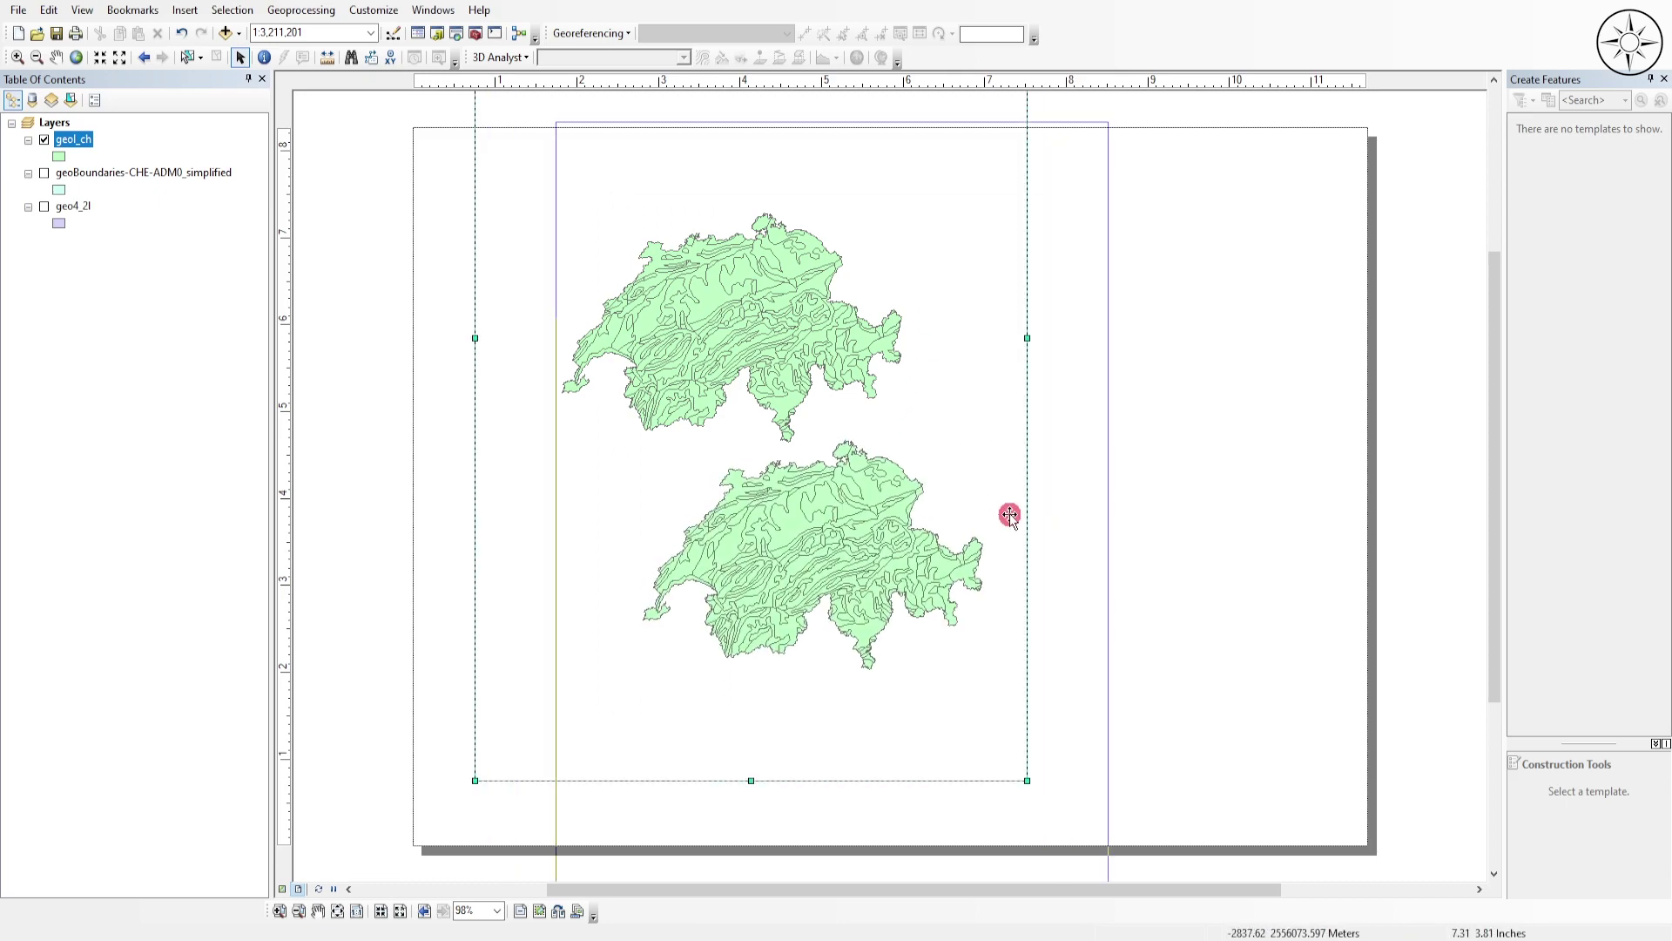
{"action": "left_click_drag", "start_coordinate": [832, 116], "coordinate": [855, 406]}
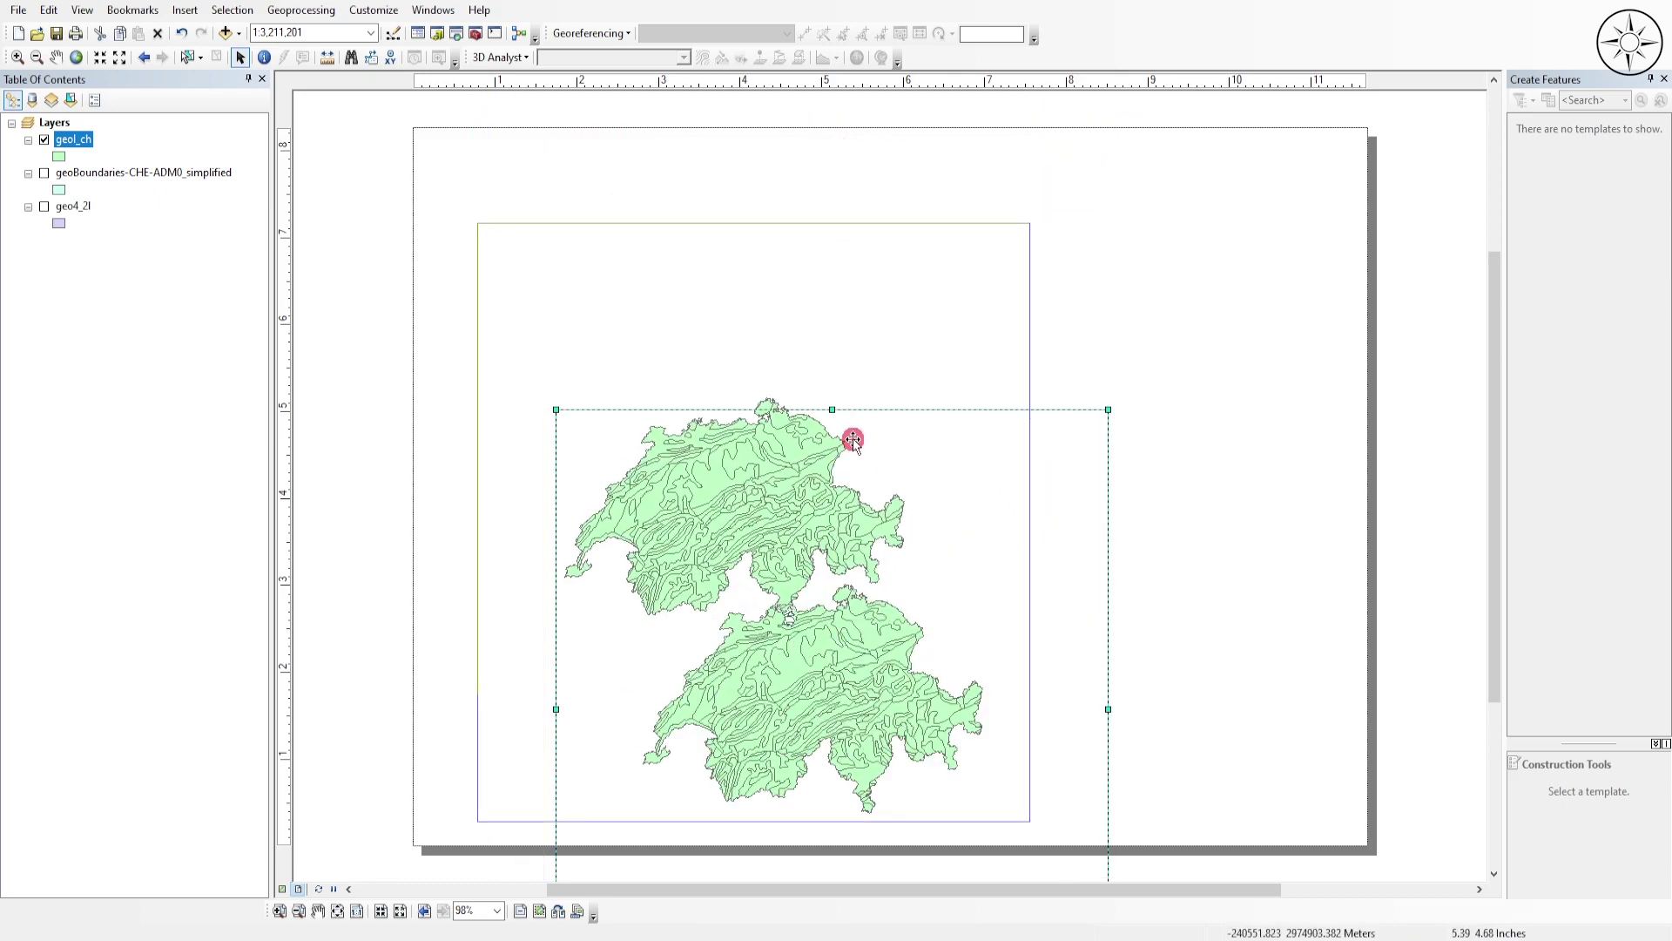
{"action": "key", "text": "ctrl+z"}
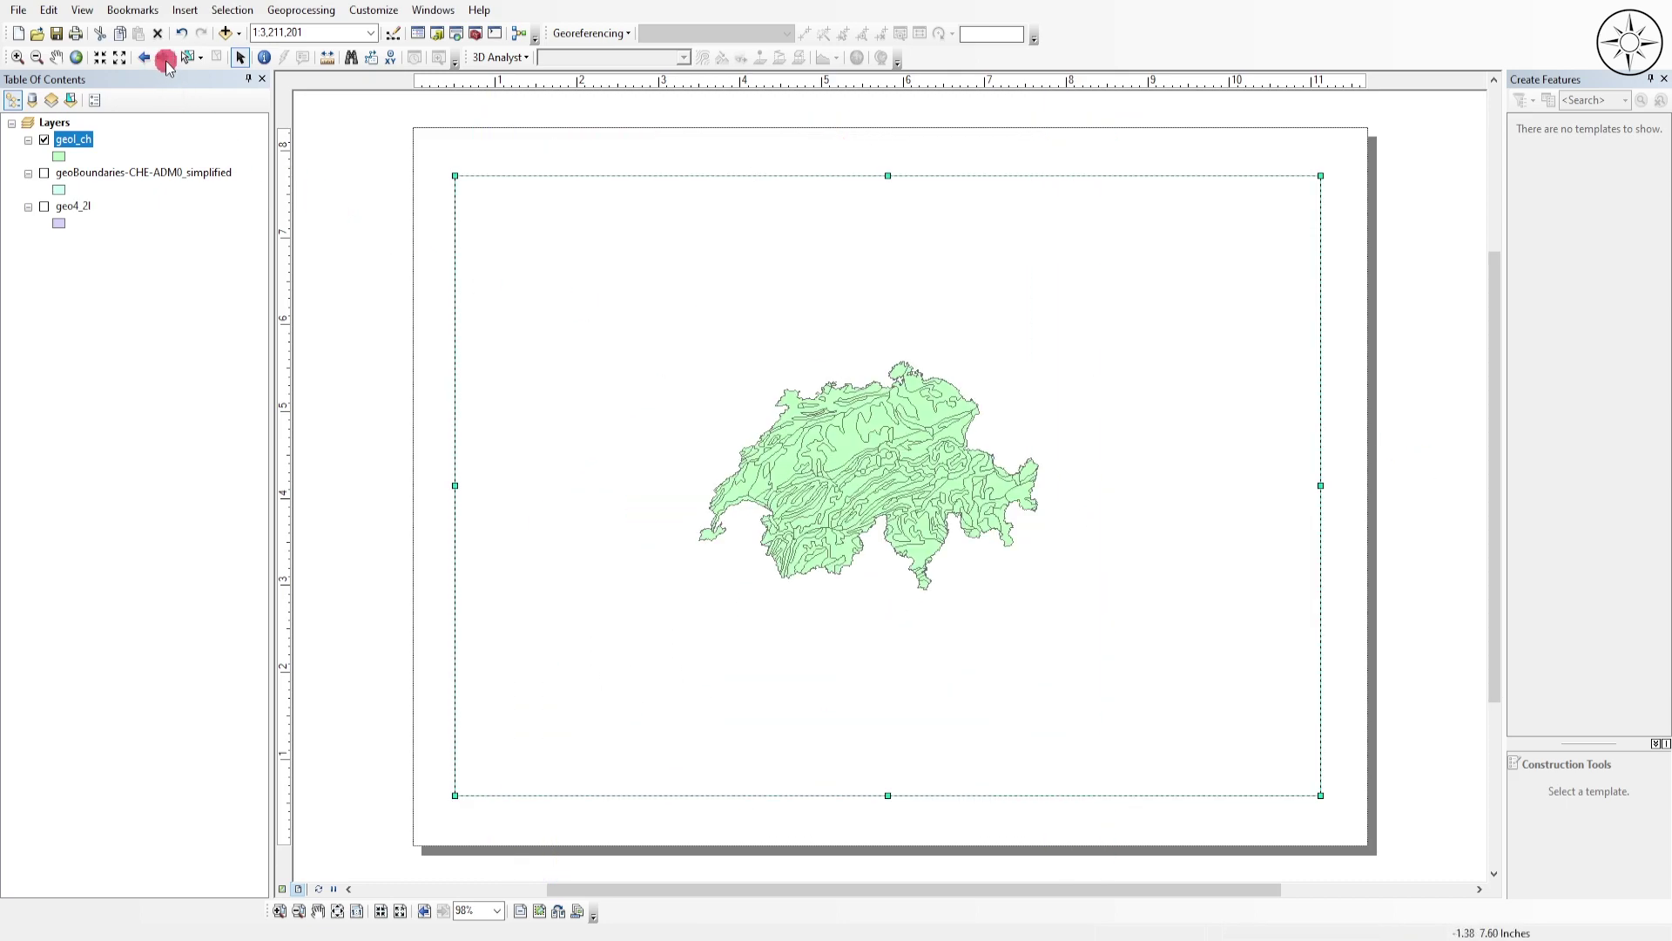
- Enlarge the clipped geology inside the data frame, center it there, and deselect the frame
{"action": "left_click", "coordinate": [17, 56]}
{"action": "left_click_drag", "start_coordinate": [673, 310], "coordinate": [1092, 598]}
{"action": "key", "text": "c"}
{"action": "left_click_drag", "start_coordinate": [955, 534], "coordinate": [970, 527]}
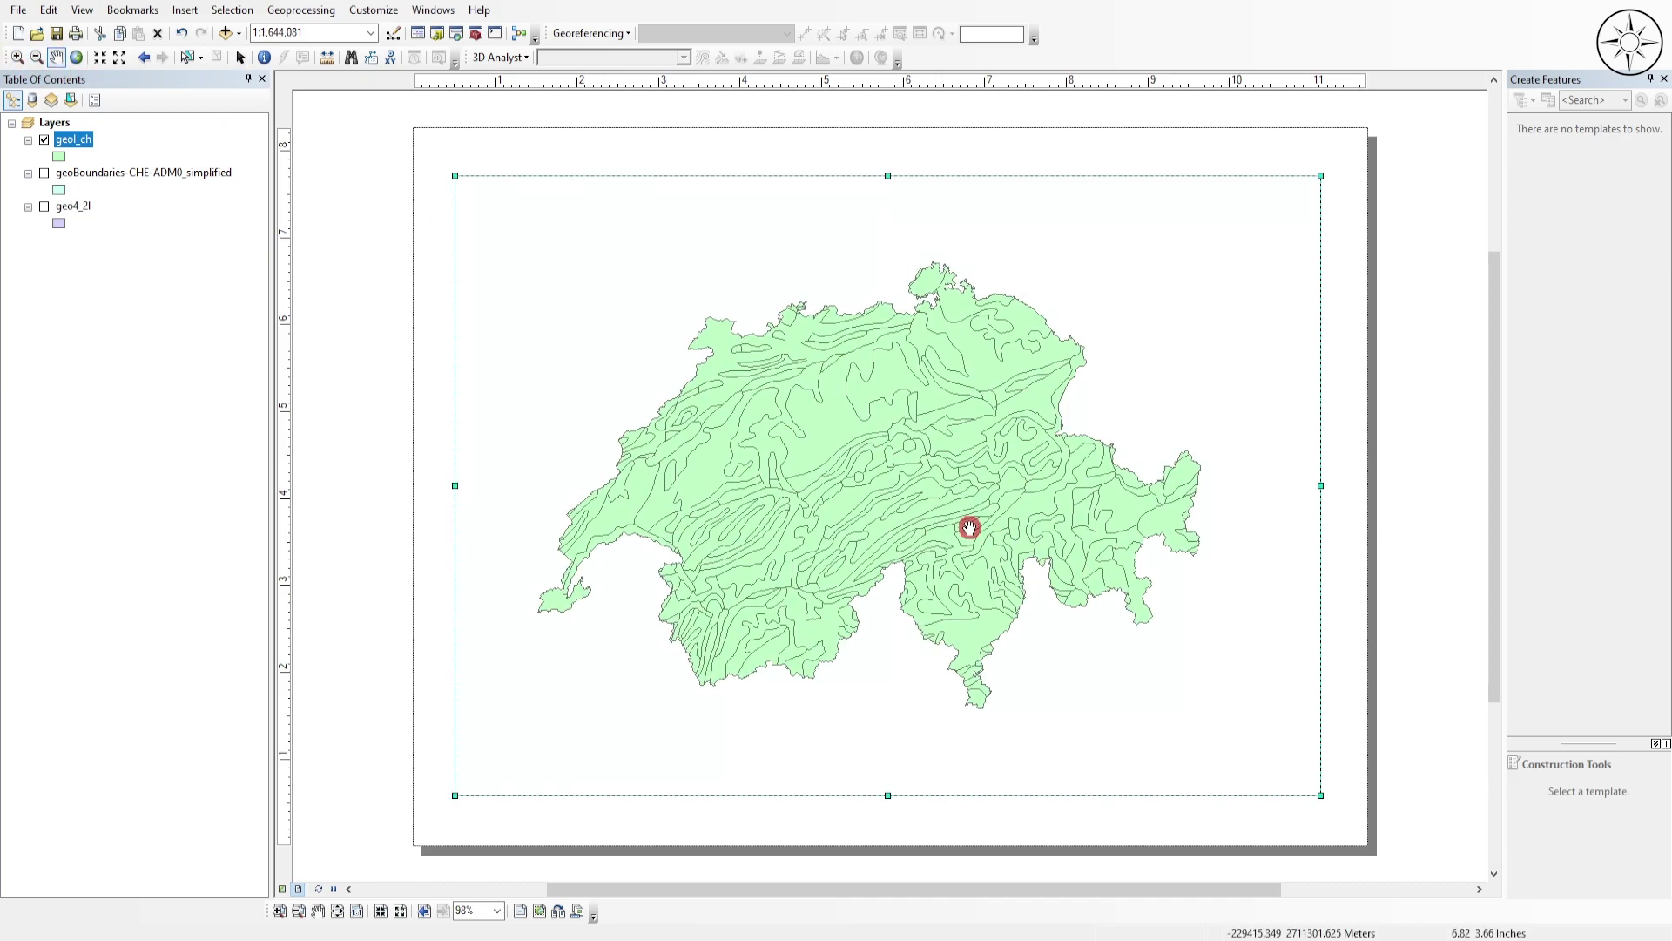
{"action": "left_click", "coordinate": [240, 56]}
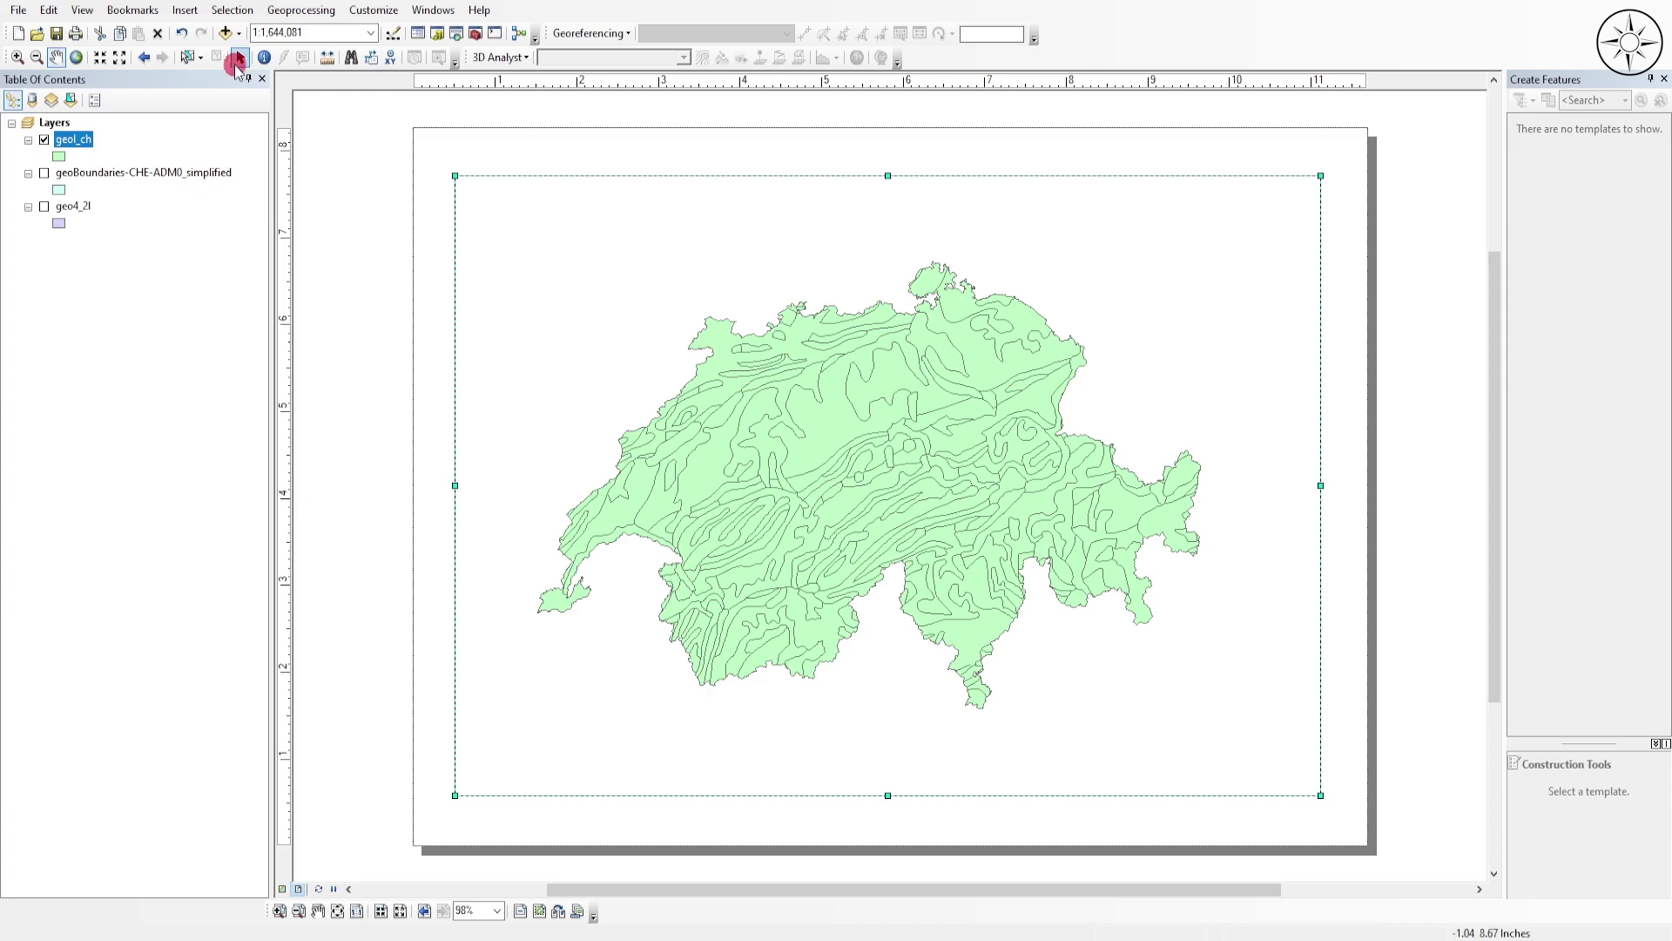
{"action": "left_click", "coordinate": [561, 161]}
- Examine the GLG field values in the geol_ch attribute table, then close the table
{"action": "left_click", "coordinate": [84, 158]}
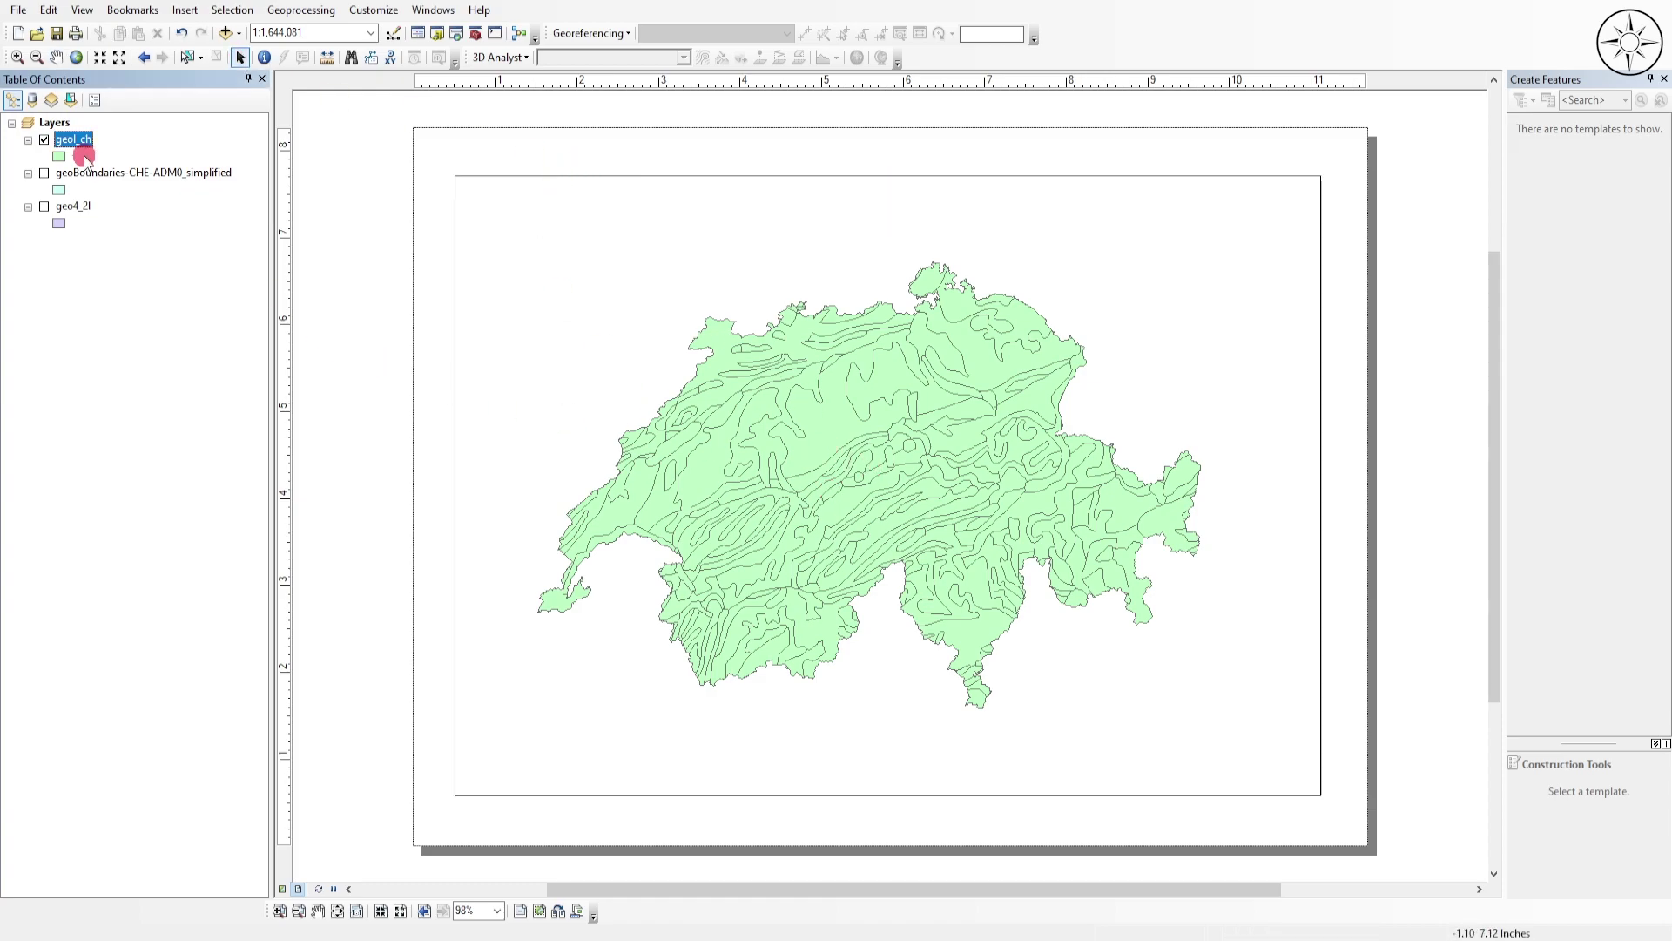
{"action": "right_click", "coordinate": [80, 140]}
{"action": "left_click", "coordinate": [130, 194]}
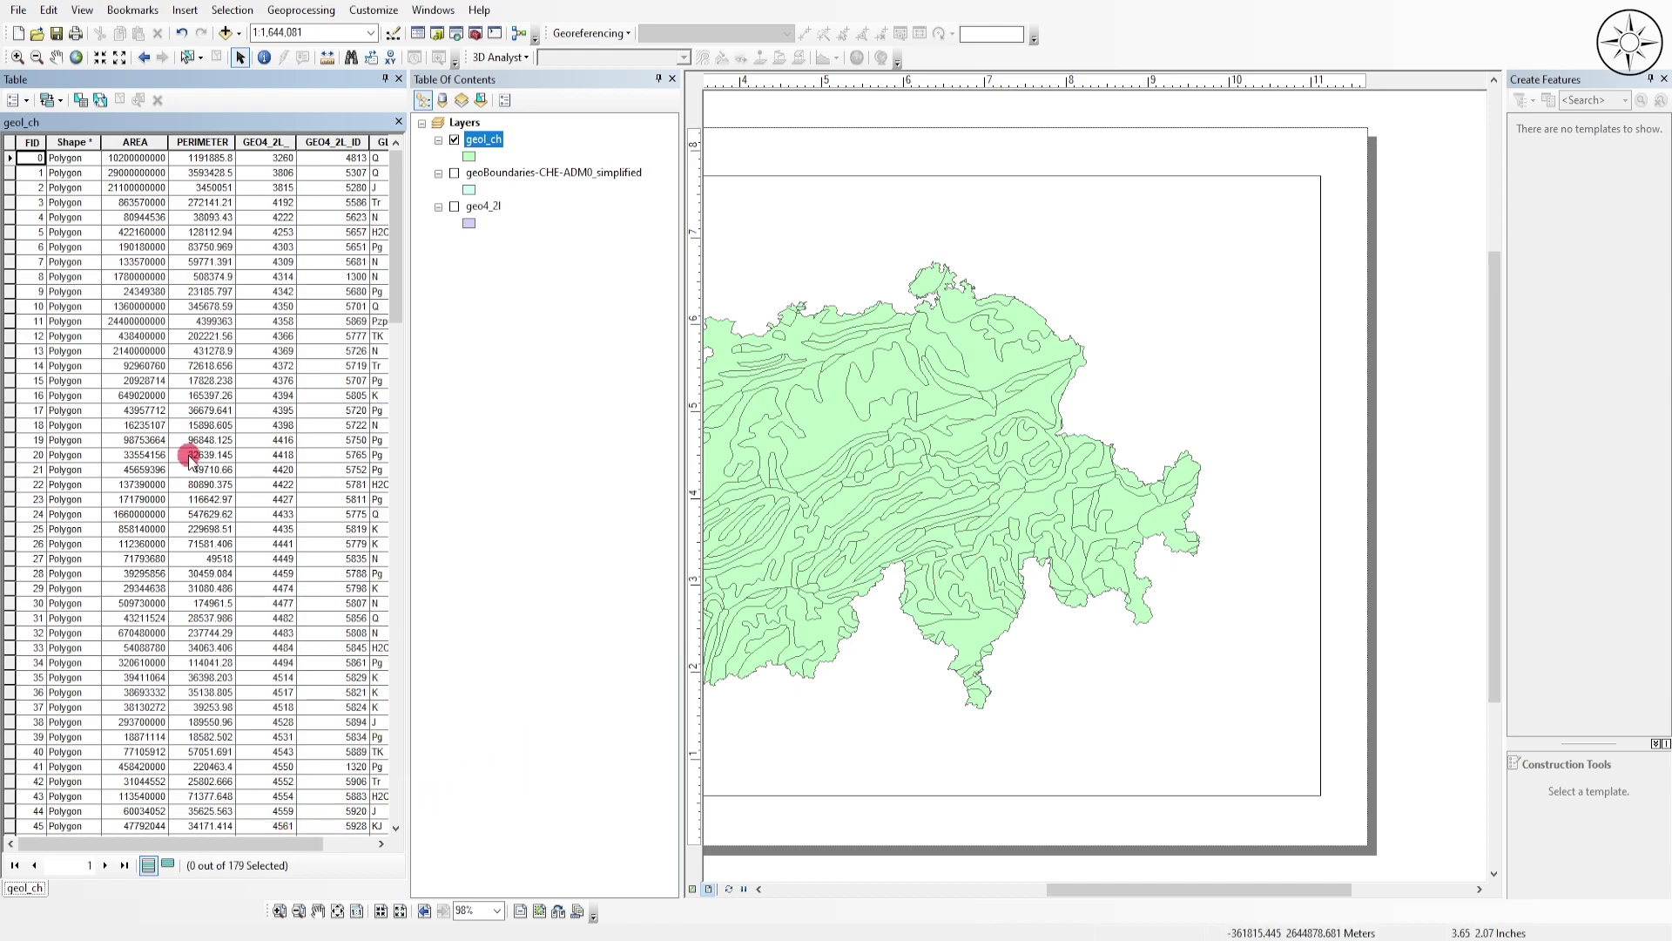
{"action": "left_click_drag", "start_coordinate": [240, 843], "coordinate": [358, 850]}
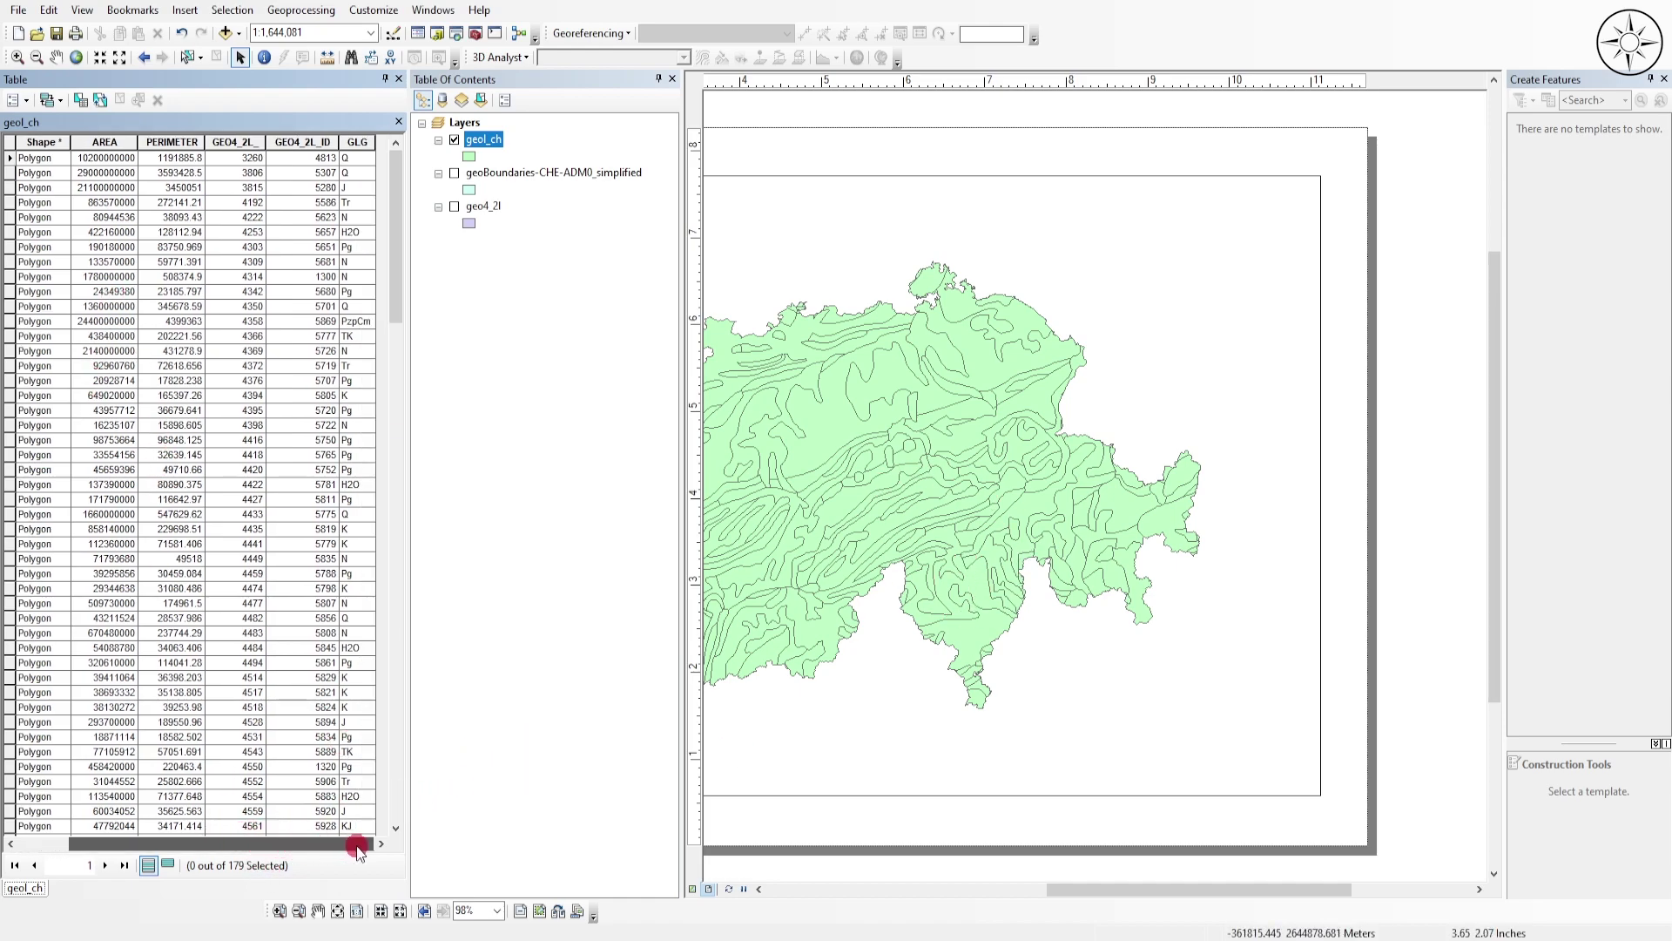
{"action": "left_click", "coordinate": [353, 141]}
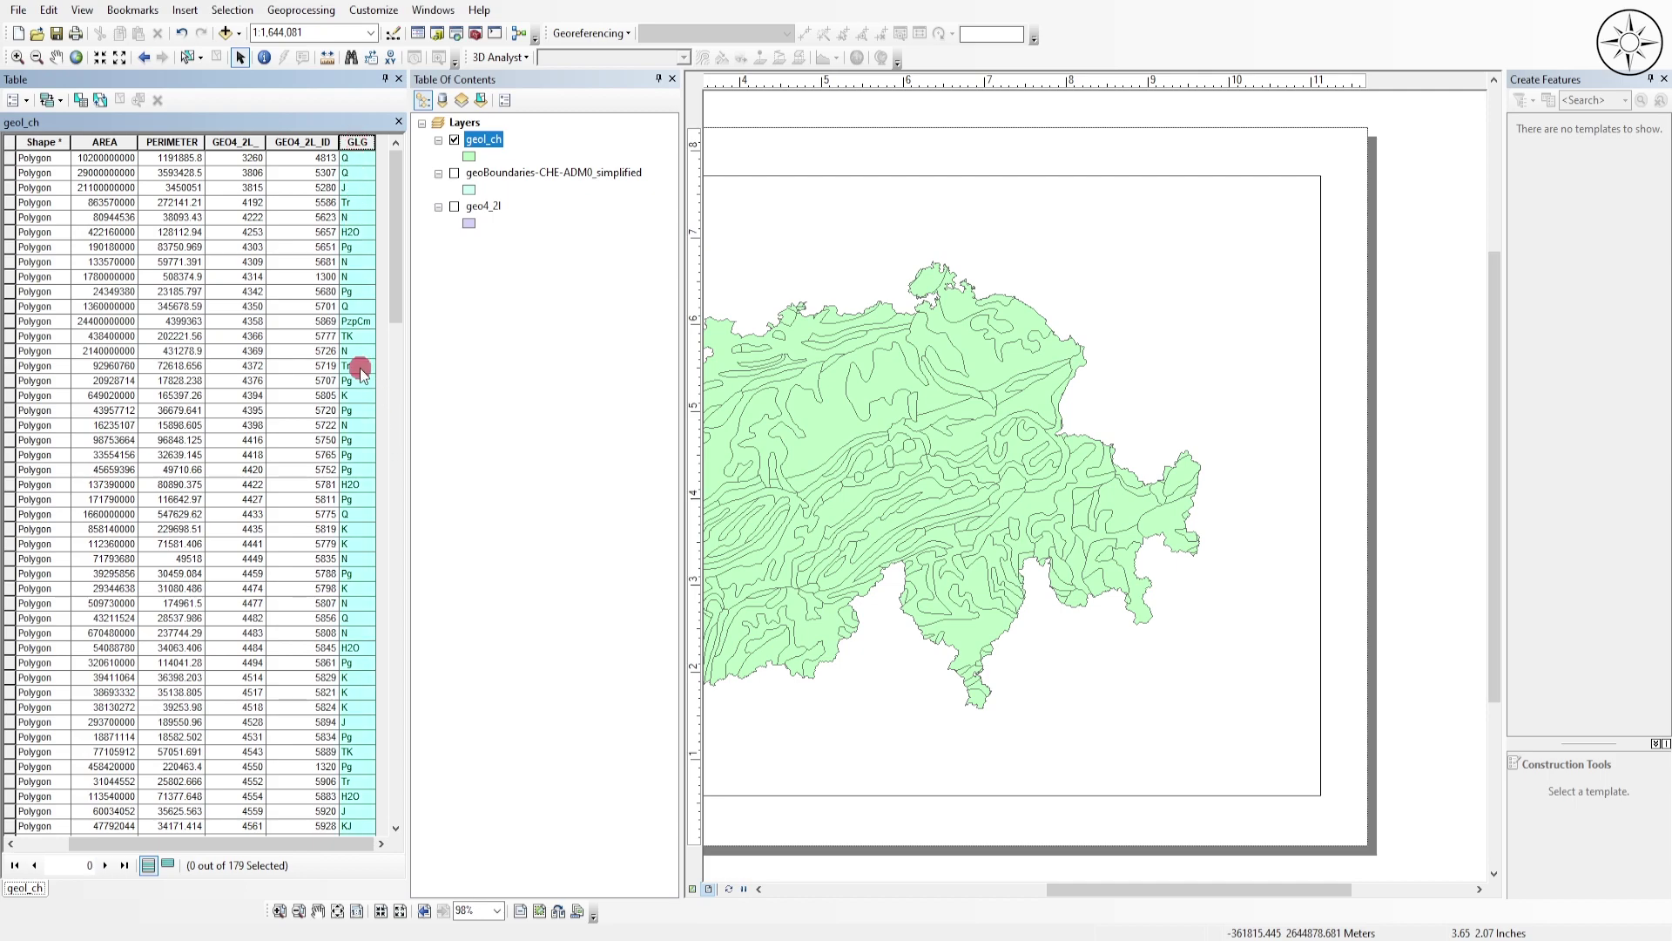
{"action": "scroll", "coordinate": [360, 370], "scroll_direction": "down", "scroll_amount": 6}
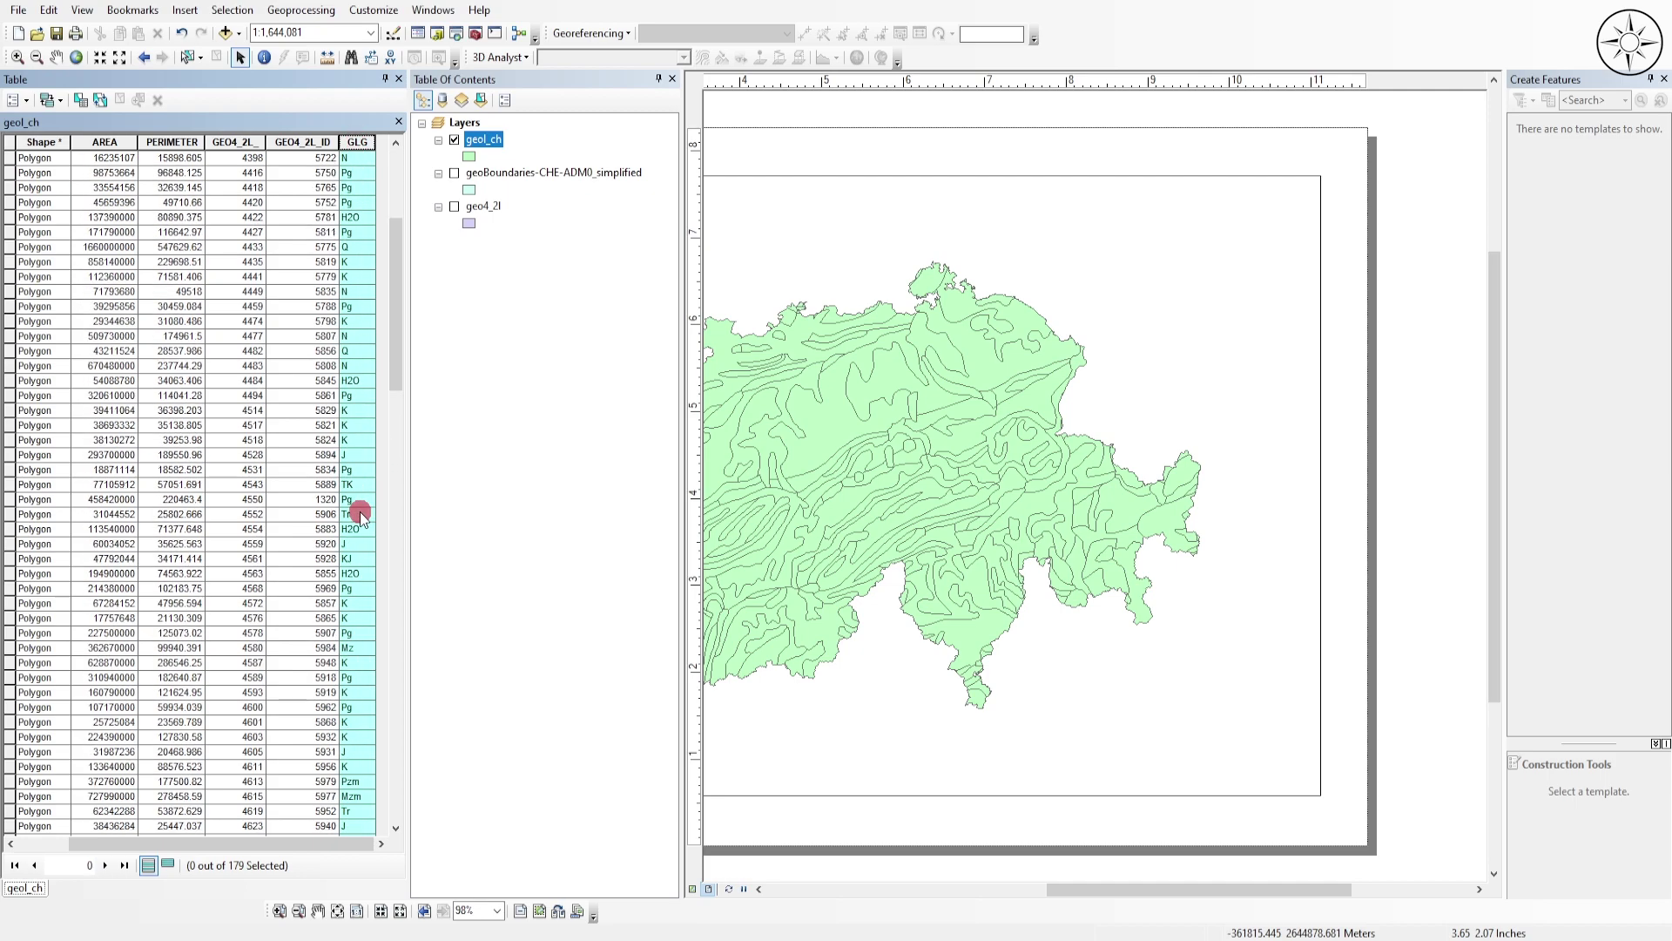
{"action": "scroll", "coordinate": [359, 514], "scroll_direction": "up", "scroll_amount": 6}
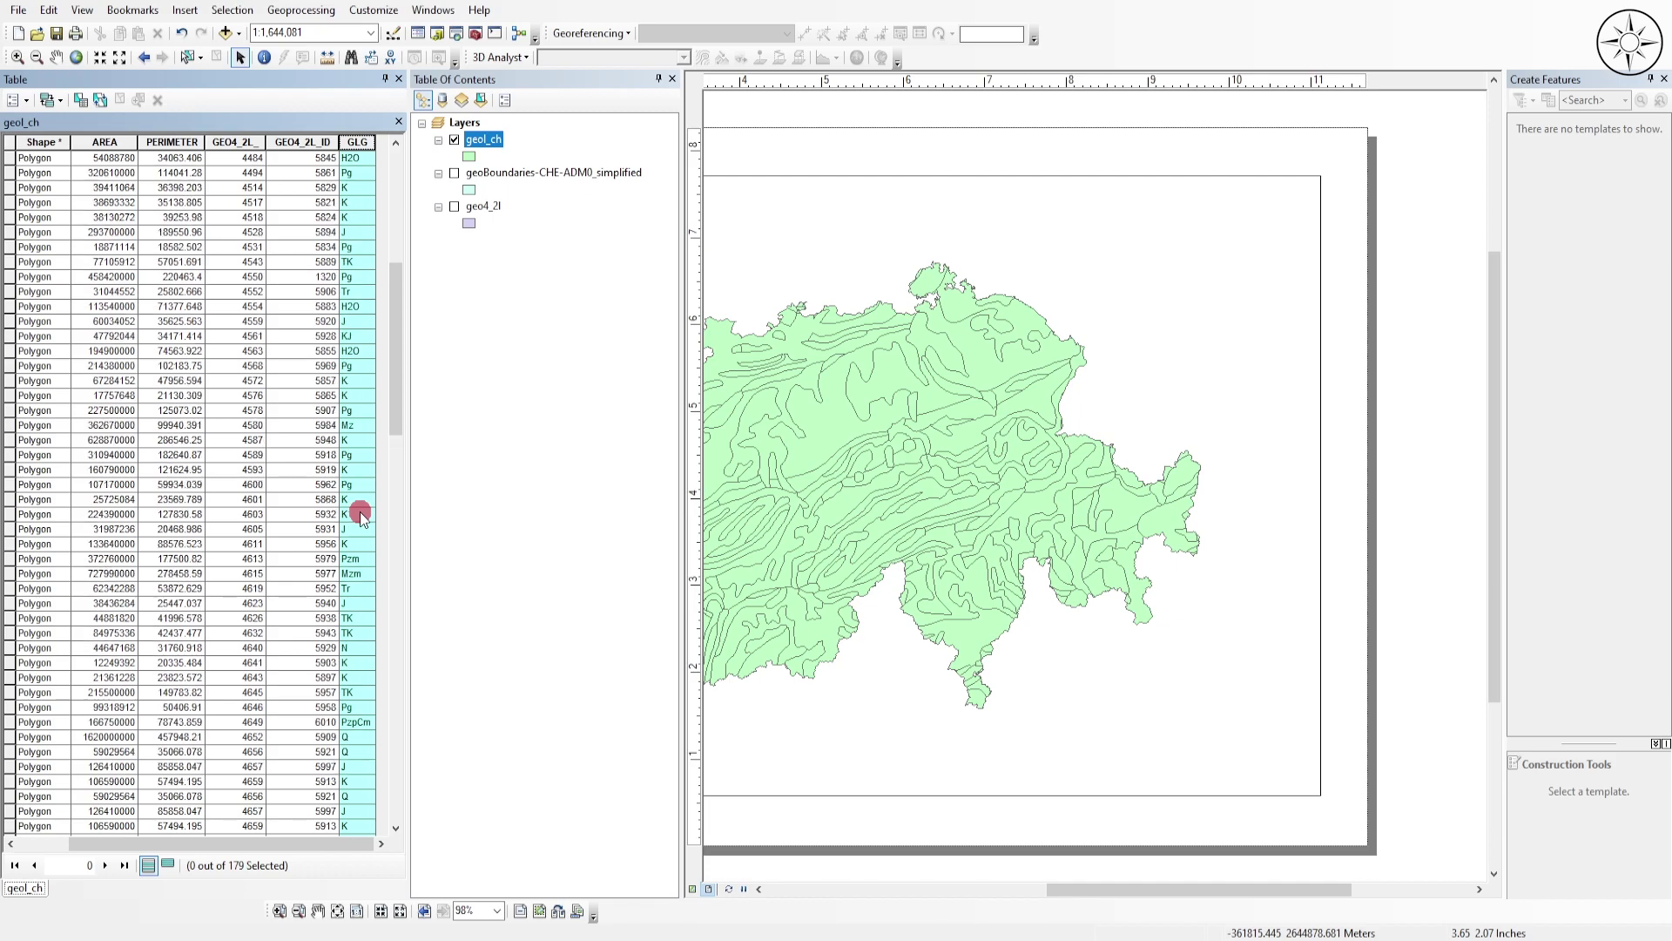
{"action": "left_click", "coordinate": [398, 79]}
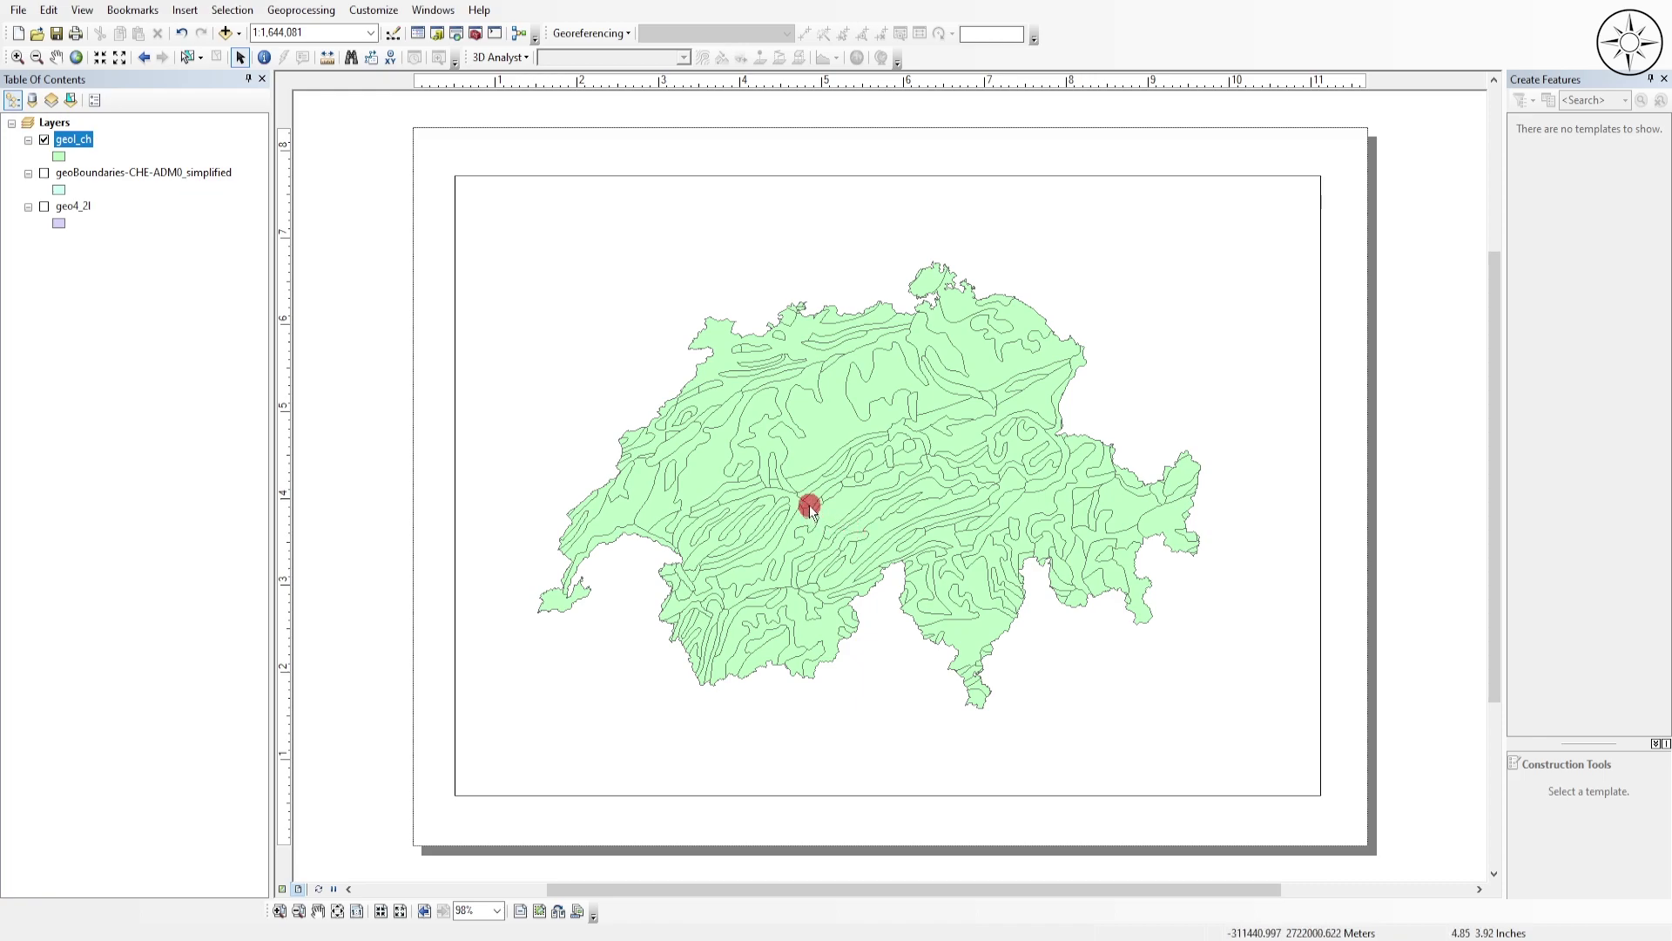
- Symbolize the geol_ch layer by unique values of the GLG field and add all of its values
{"action": "right_click", "coordinate": [79, 143]}
{"action": "left_click", "coordinate": [178, 523]}
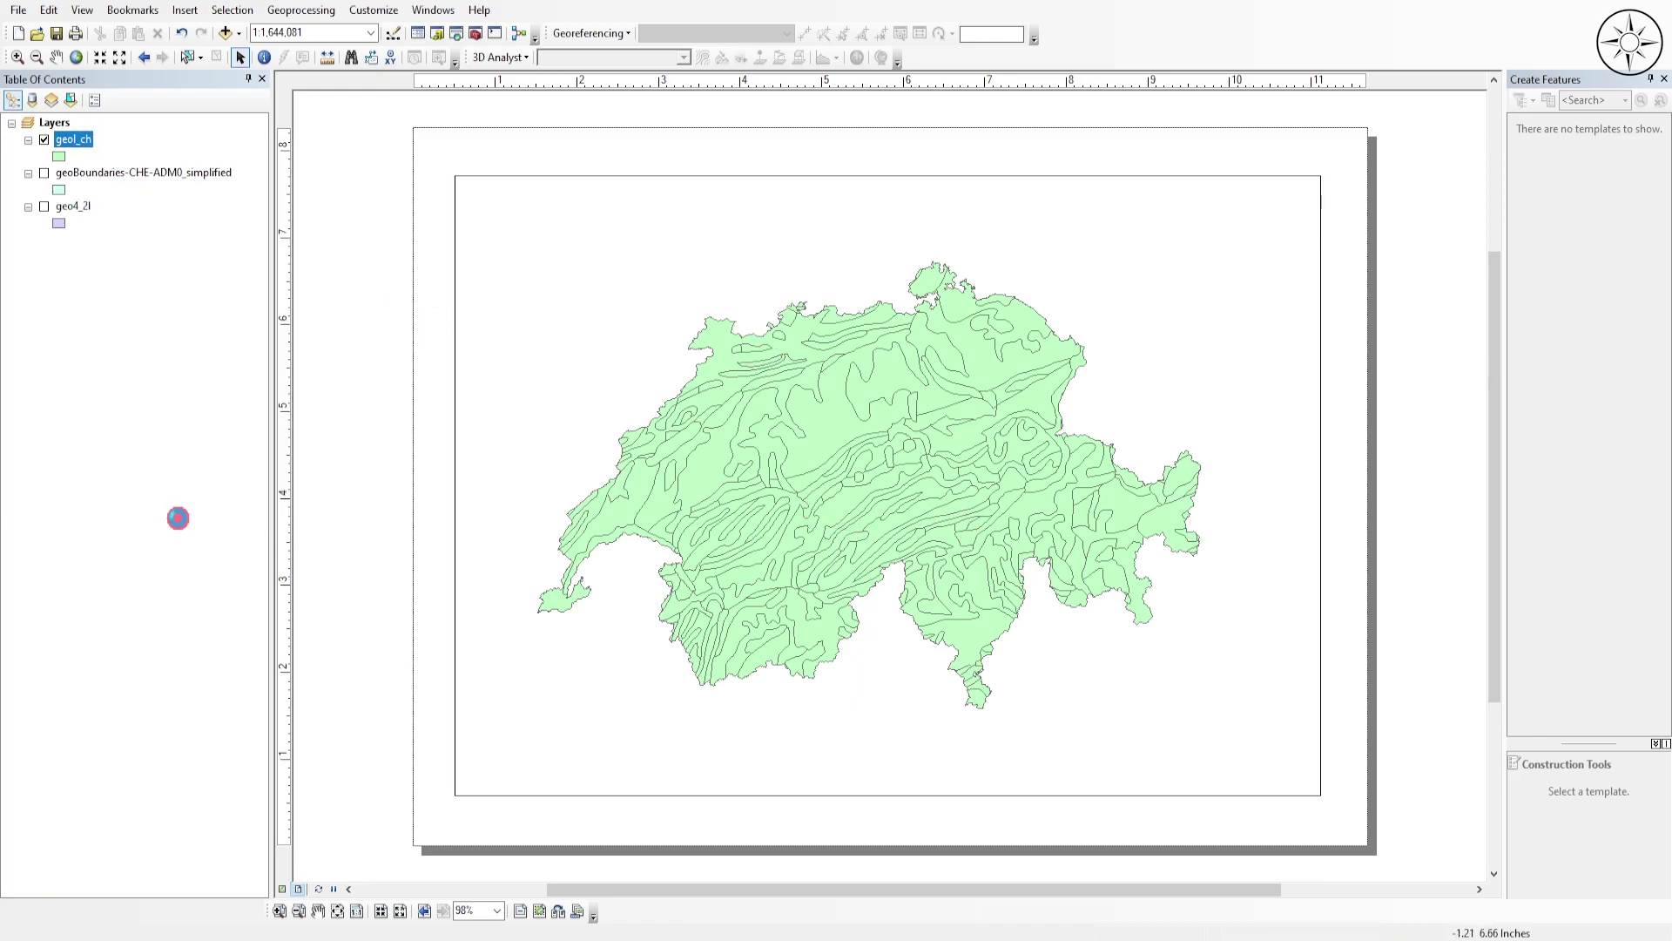
{"action": "left_click", "coordinate": [755, 245]}
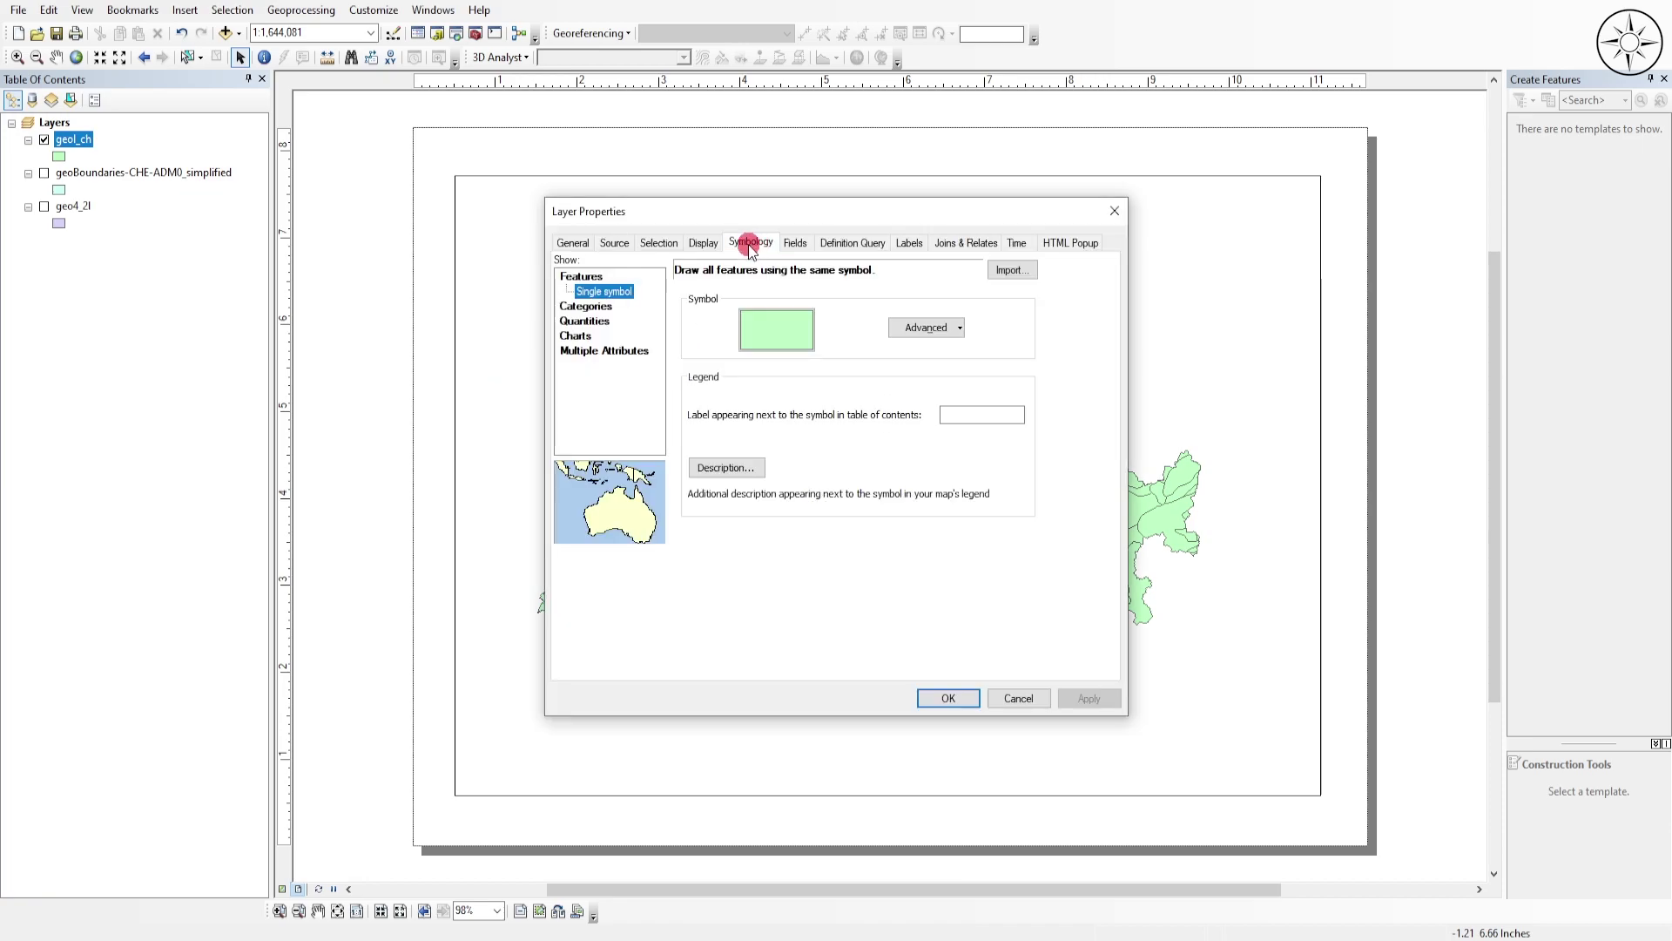
{"action": "left_click", "coordinate": [607, 307]}
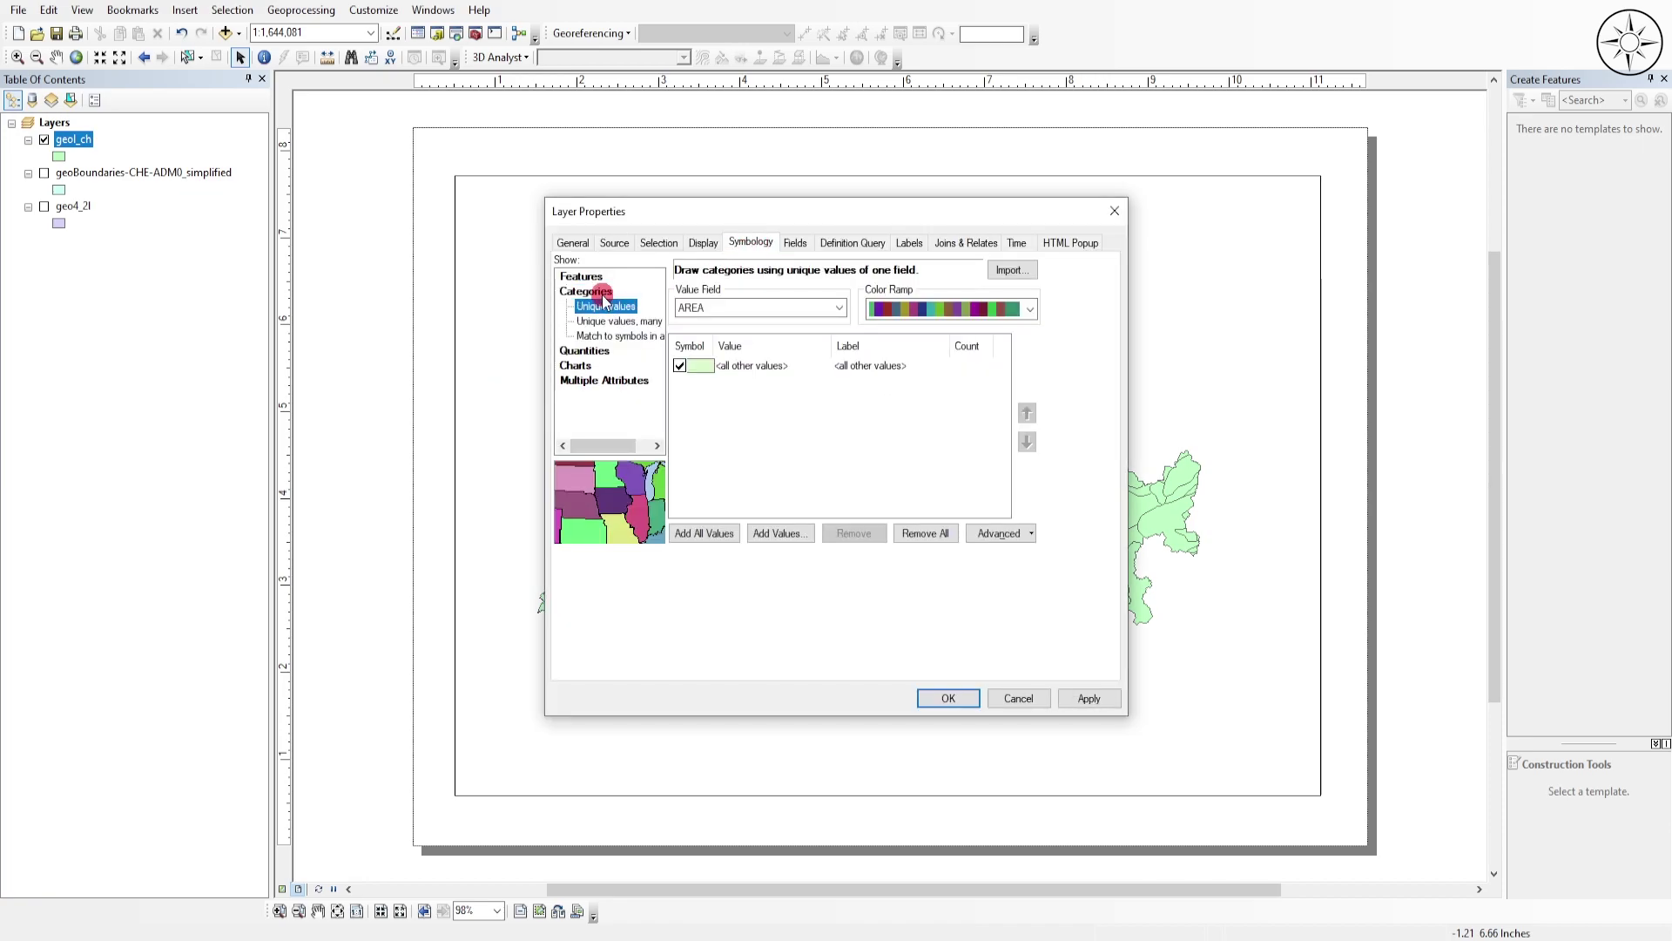
{"action": "left_click", "coordinate": [760, 304]}
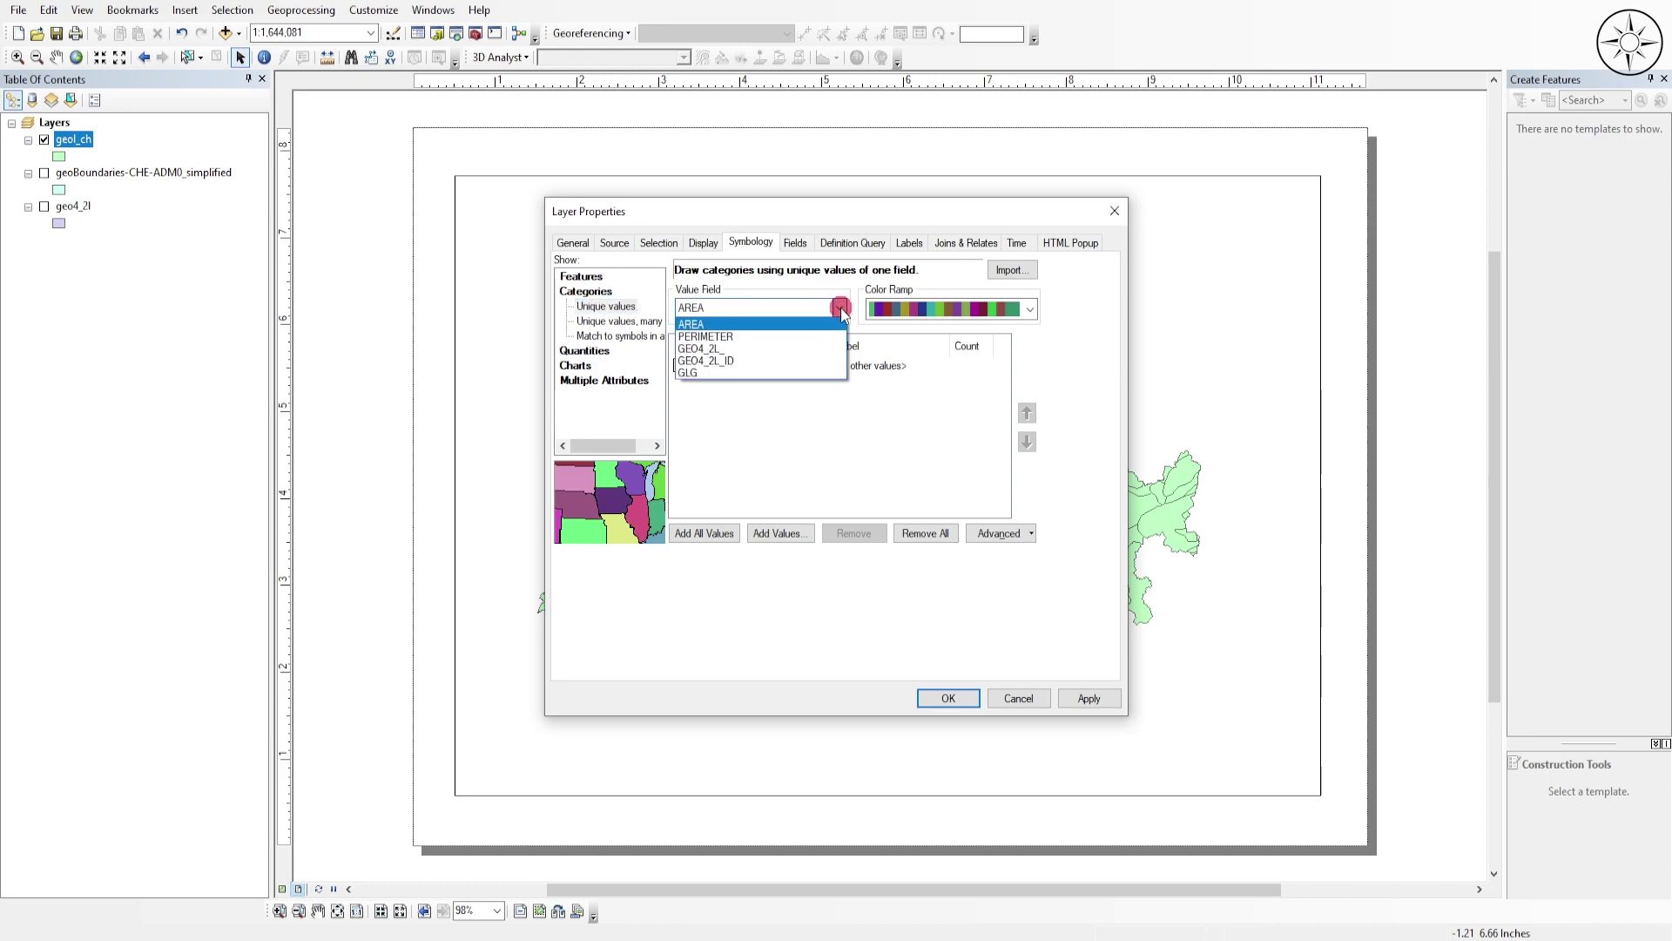
{"action": "left_click", "coordinate": [740, 370]}
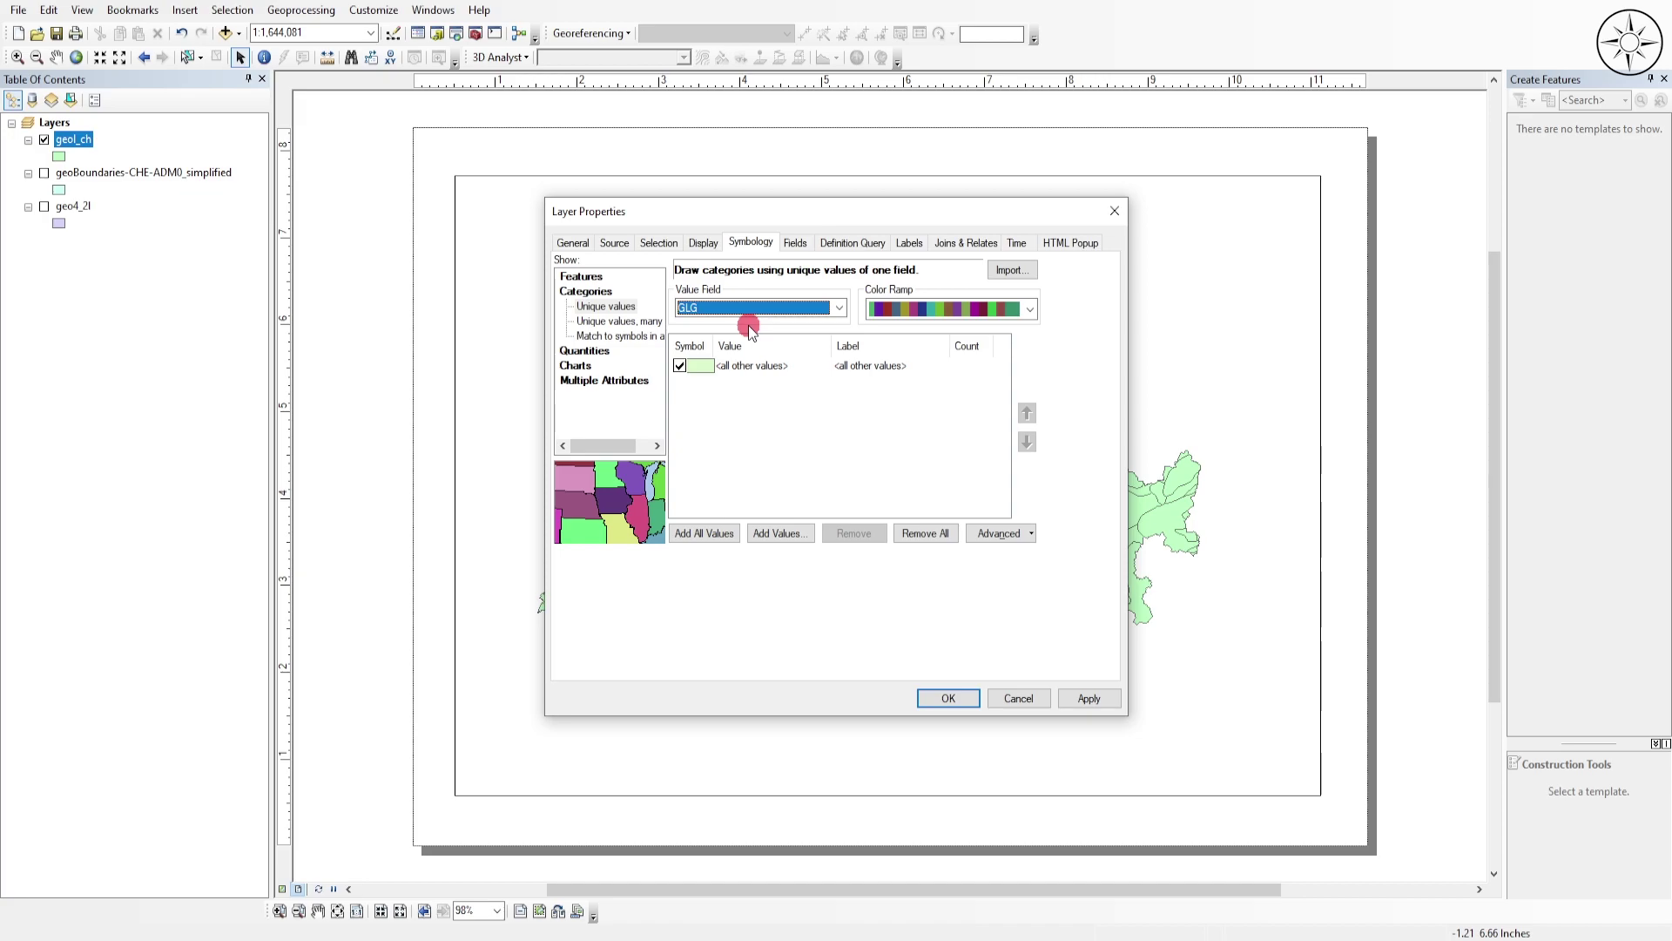
{"action": "left_click", "coordinate": [702, 532]}
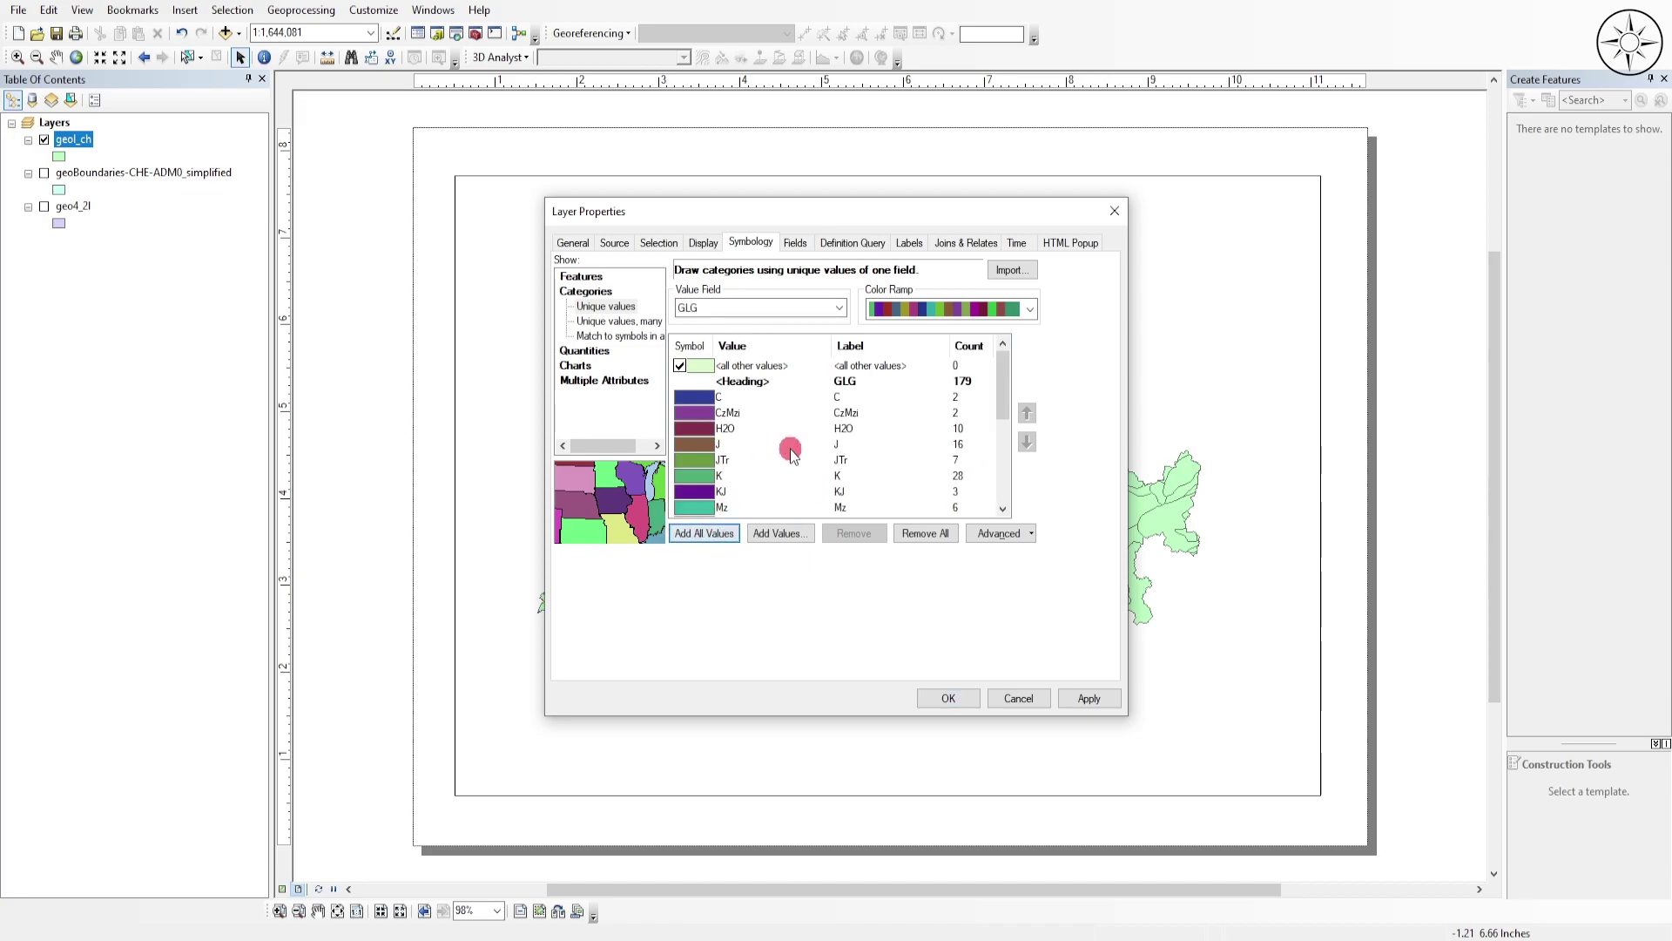
- Switch off the <all other values> class and apply the GLG symbology to the map
{"action": "scroll", "coordinate": [792, 448], "scroll_direction": "down", "scroll_amount": 3}
{"action": "scroll", "coordinate": [788, 446], "scroll_direction": "up", "scroll_amount": 3}
{"action": "left_click", "coordinate": [679, 366]}
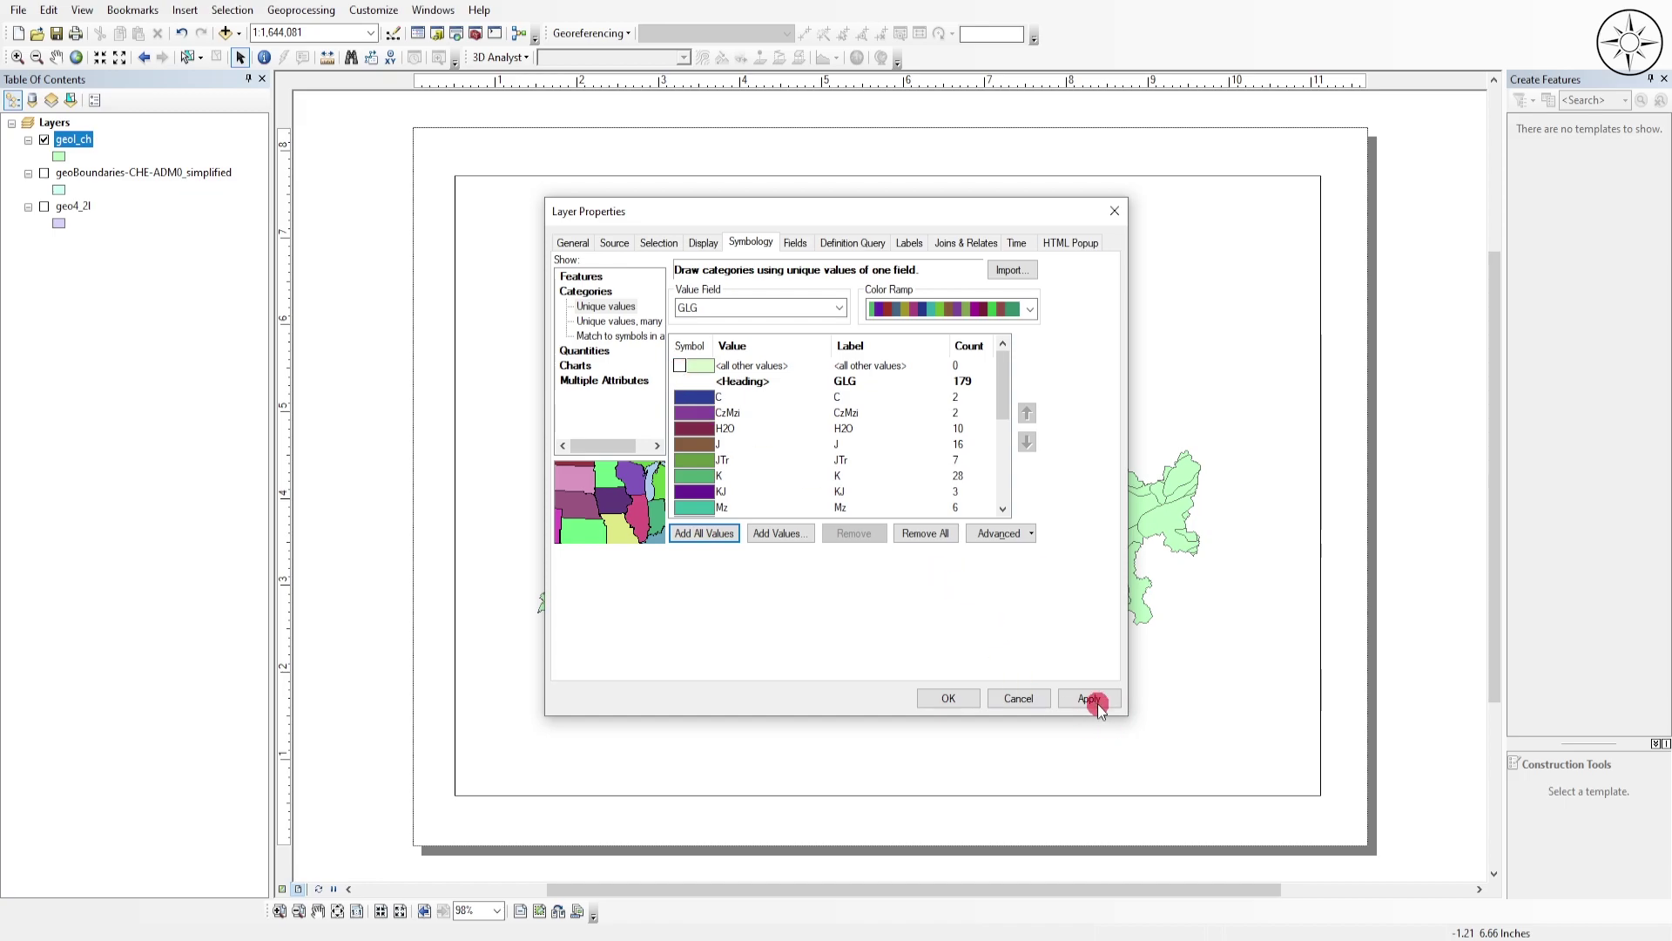
{"action": "left_click", "coordinate": [1090, 699]}
{"action": "left_click", "coordinate": [956, 704]}
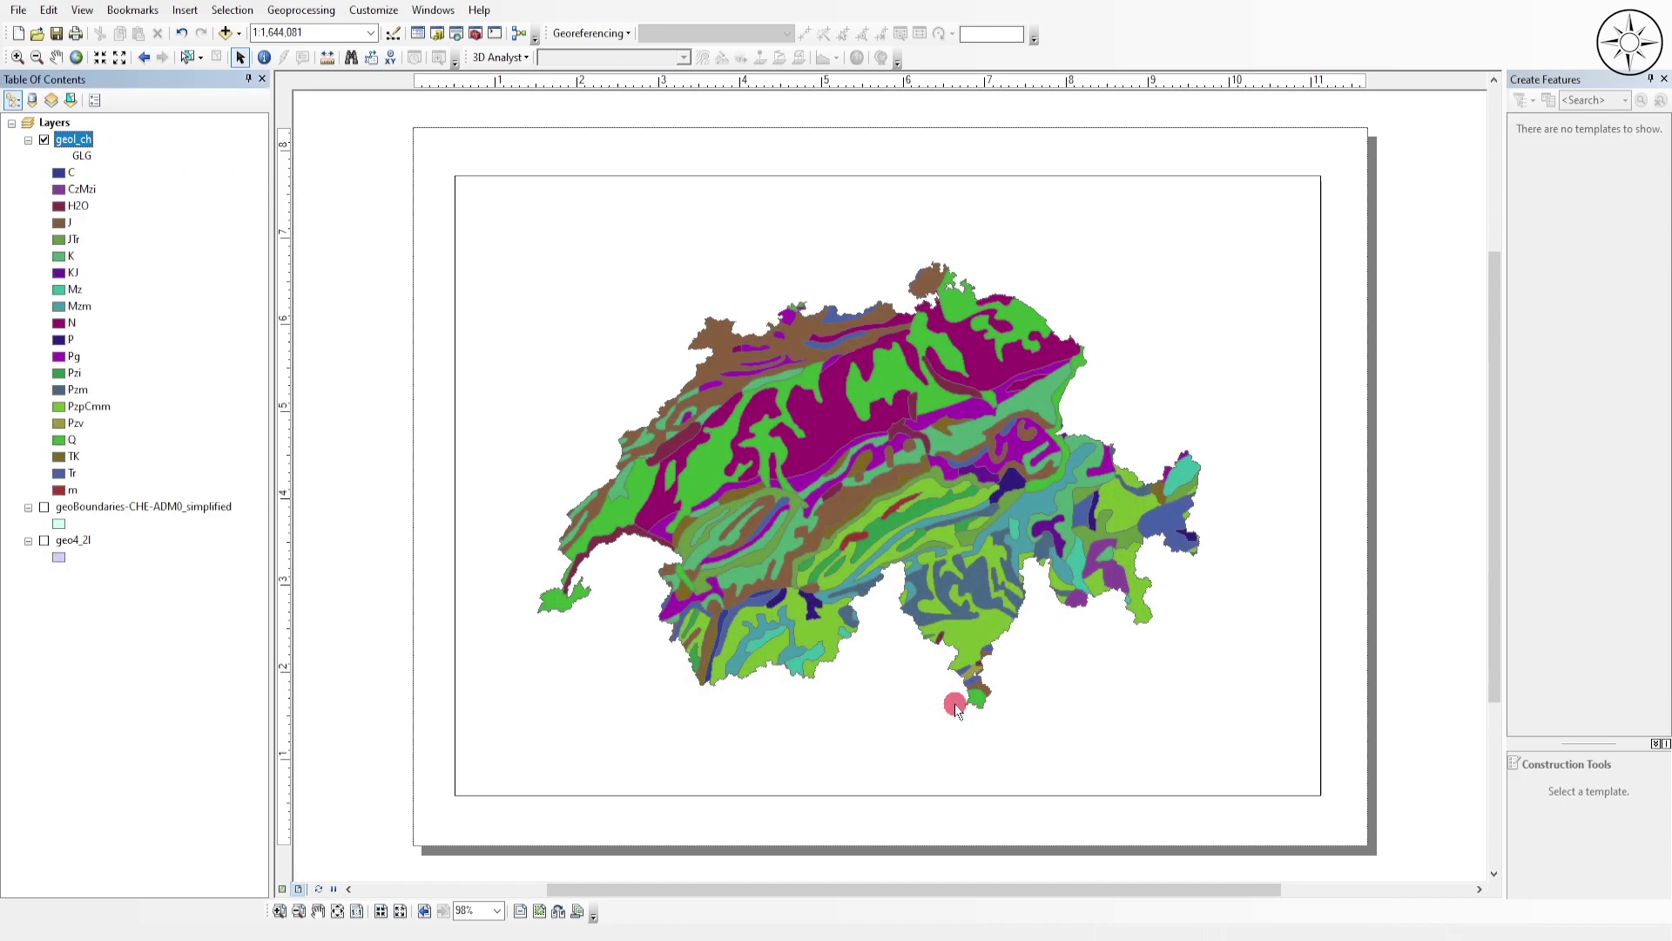
{"action": "left_click", "coordinate": [903, 471]}
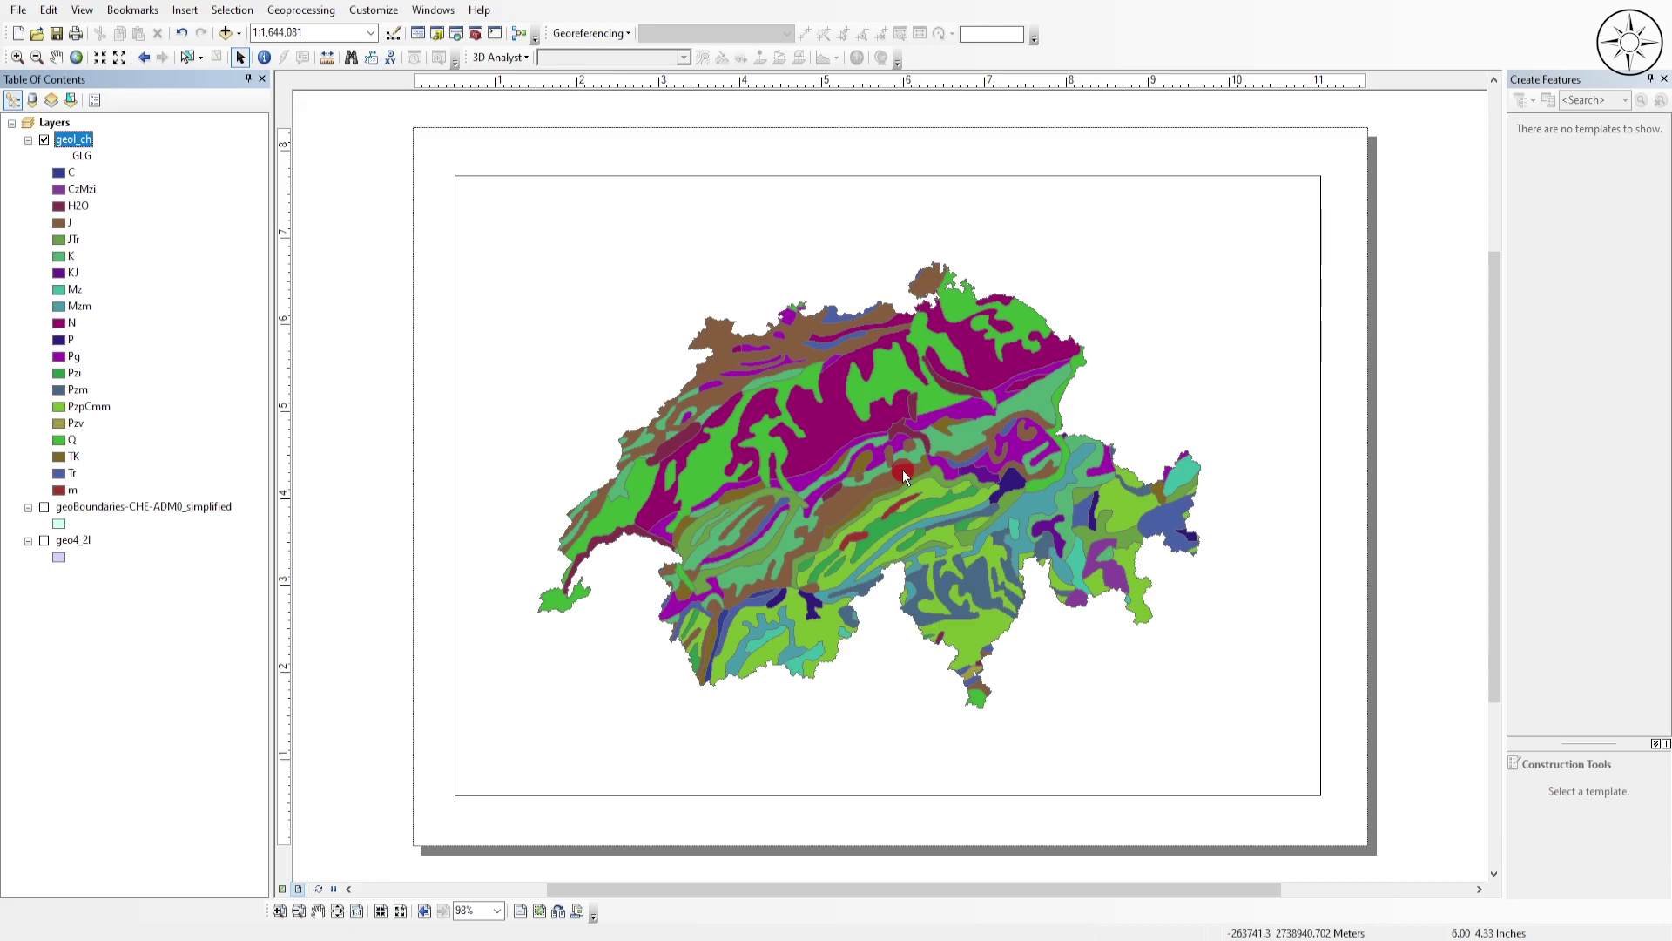
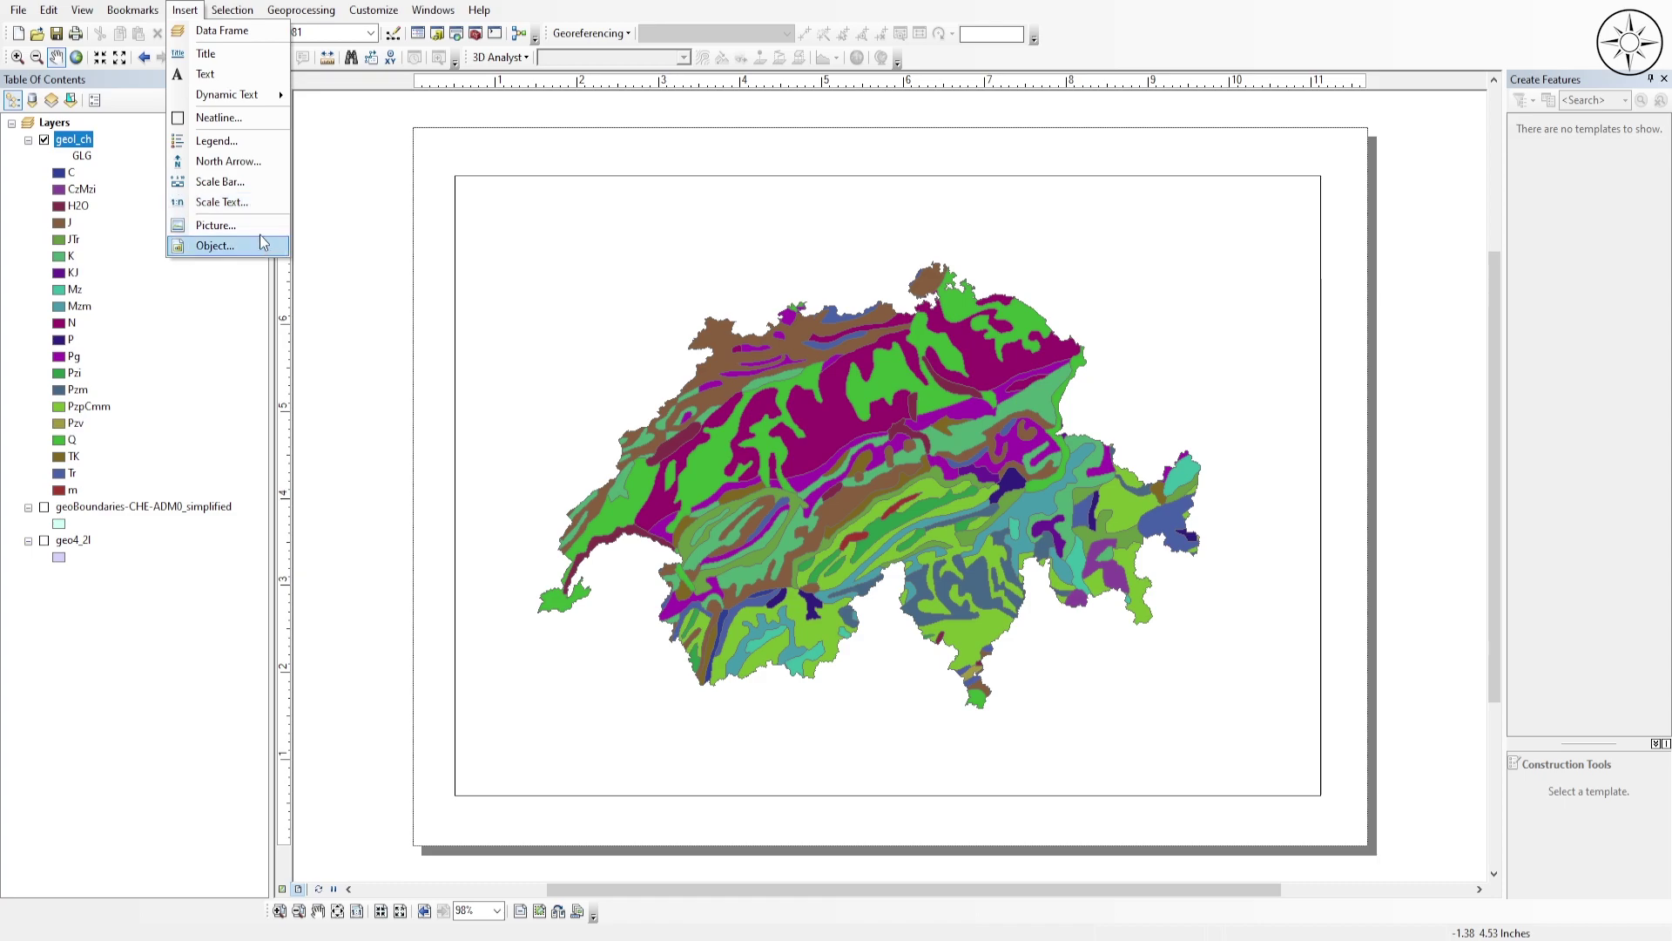
- Insert a one-column legend for geol_ch with the default settings and place it inside the frame, west of Switzerland
{"action": "left_click", "coordinate": [231, 140]}
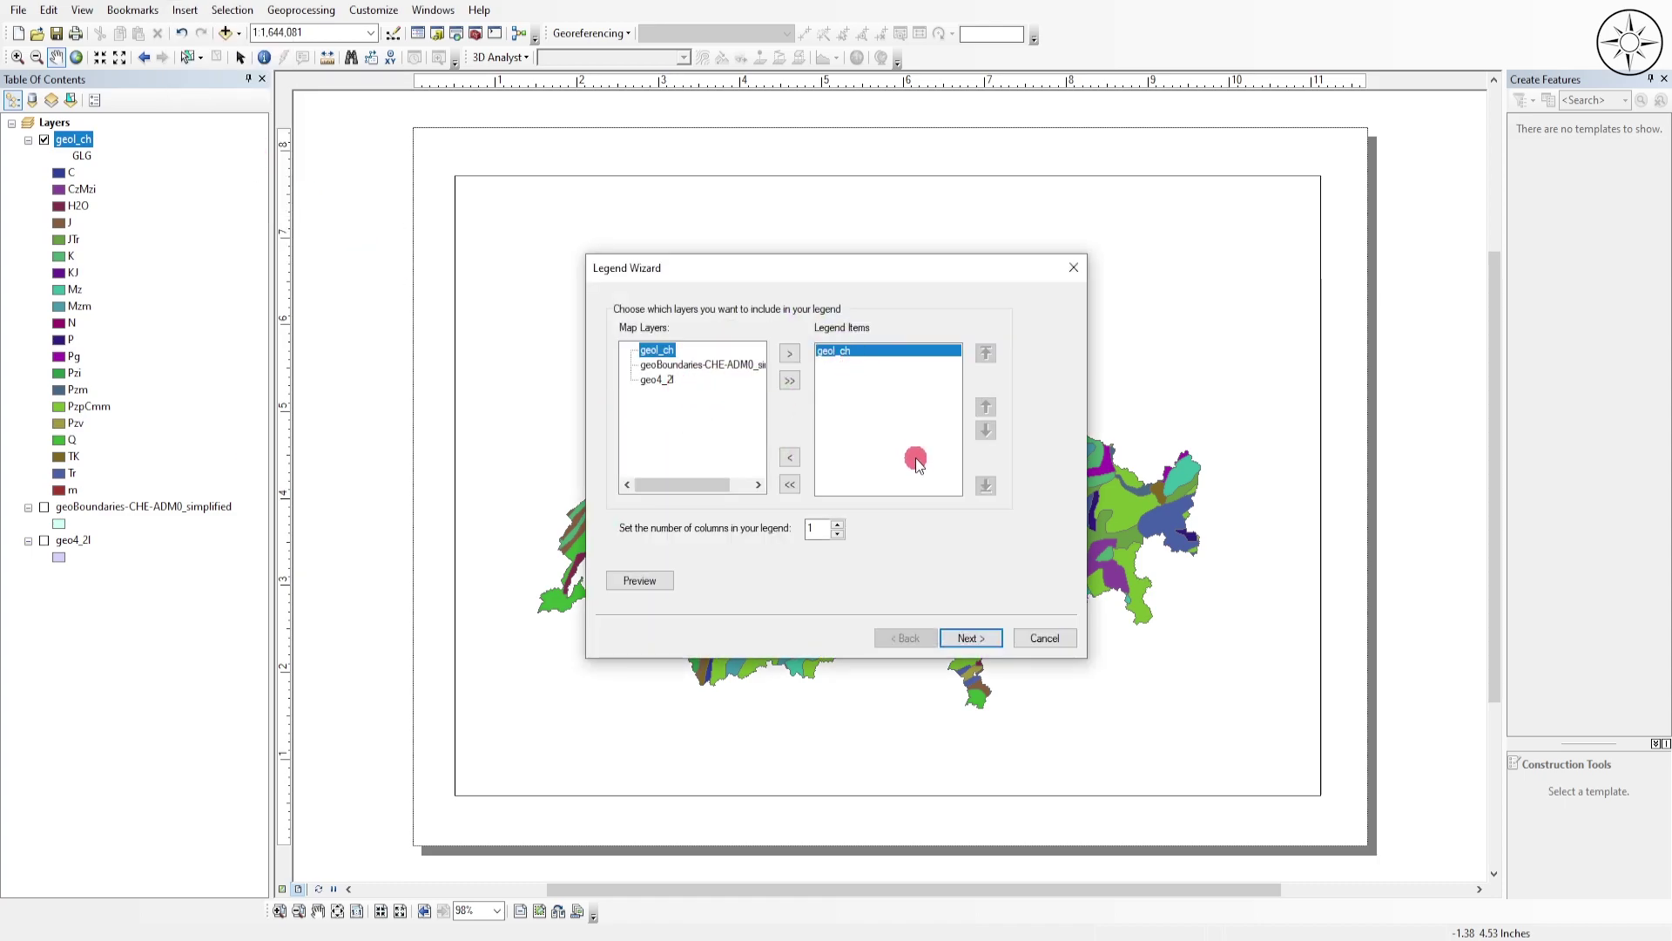
{"action": "left_click", "coordinate": [985, 639]}
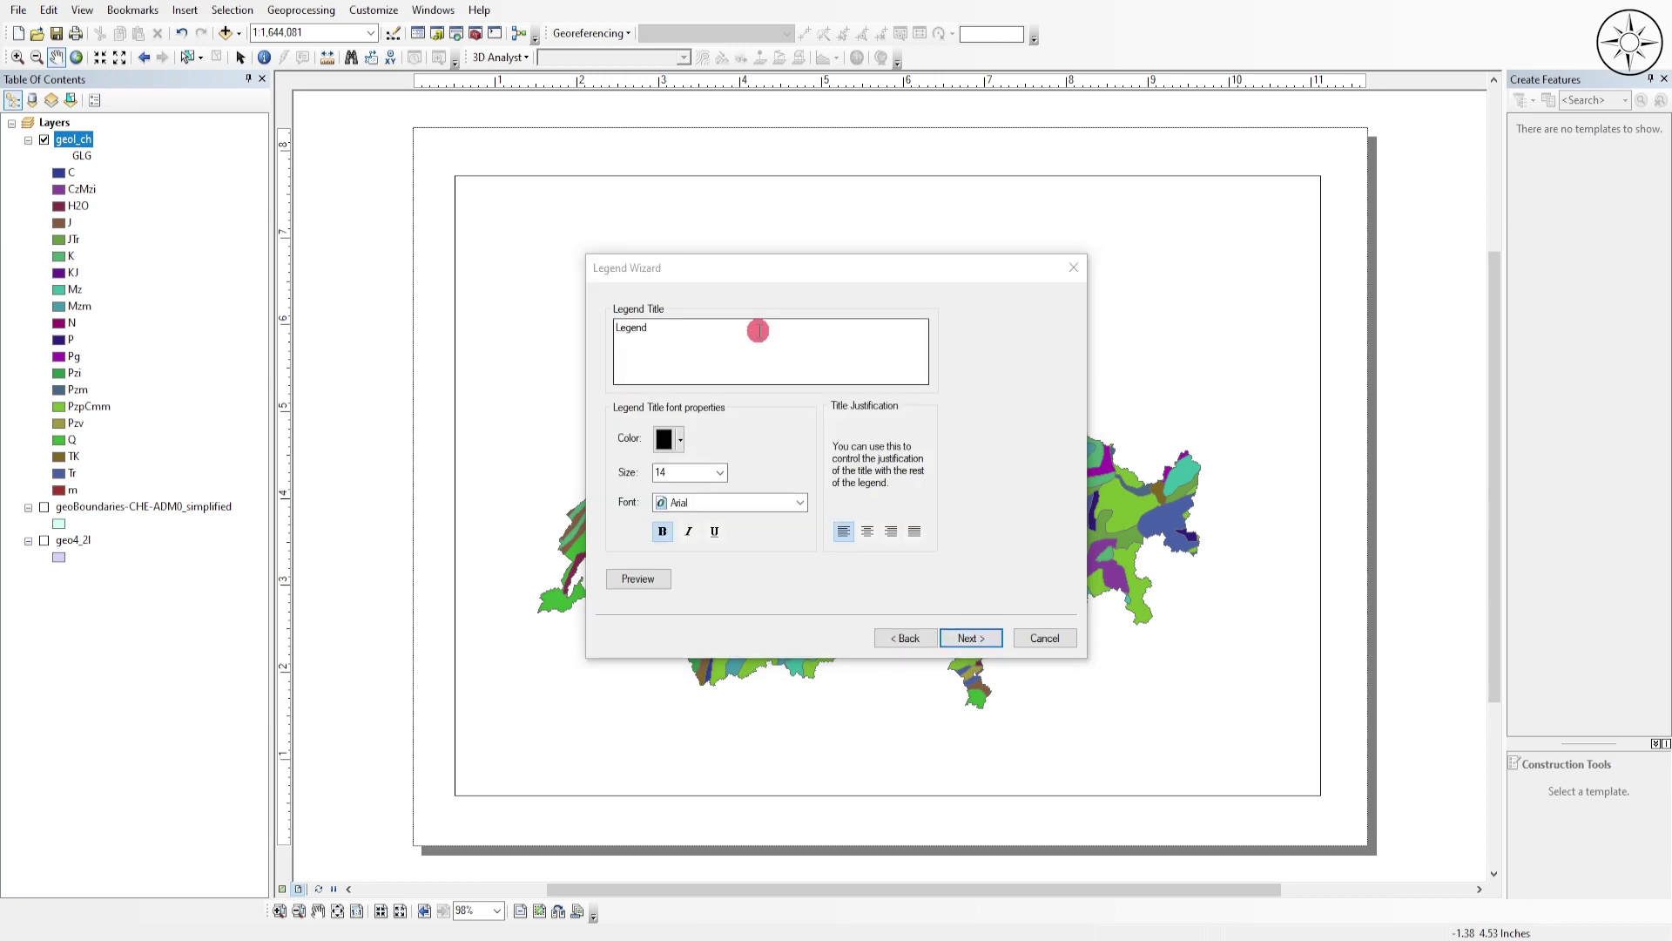
{"action": "left_click", "coordinate": [973, 639]}
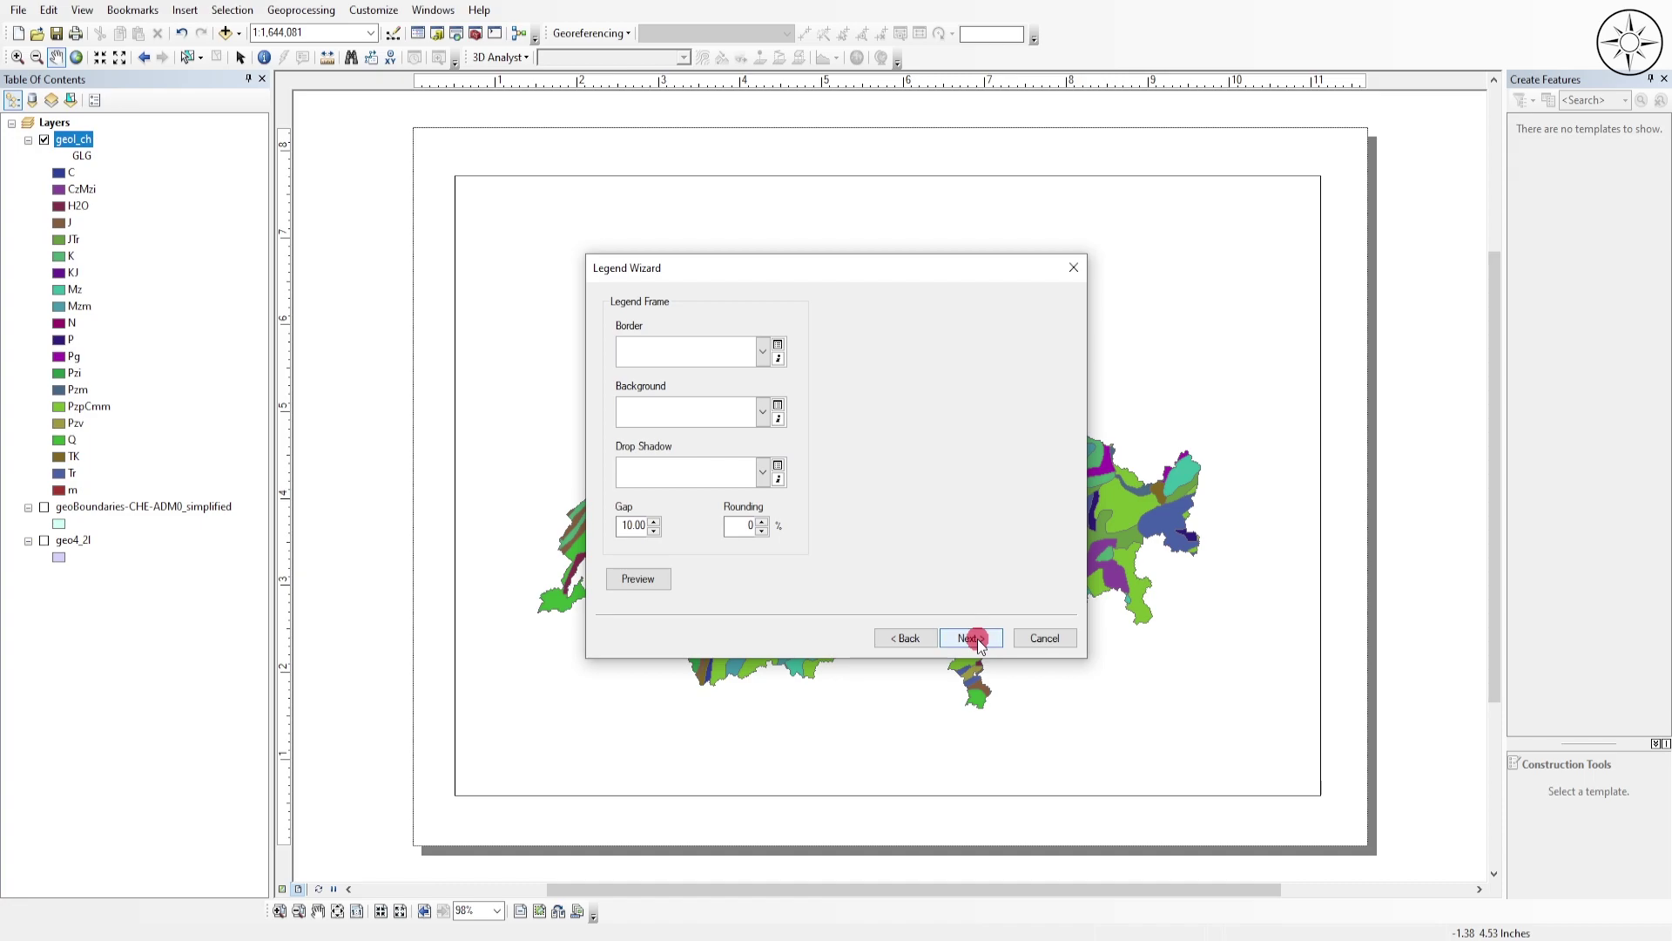
{"action": "left_click", "coordinate": [973, 639]}
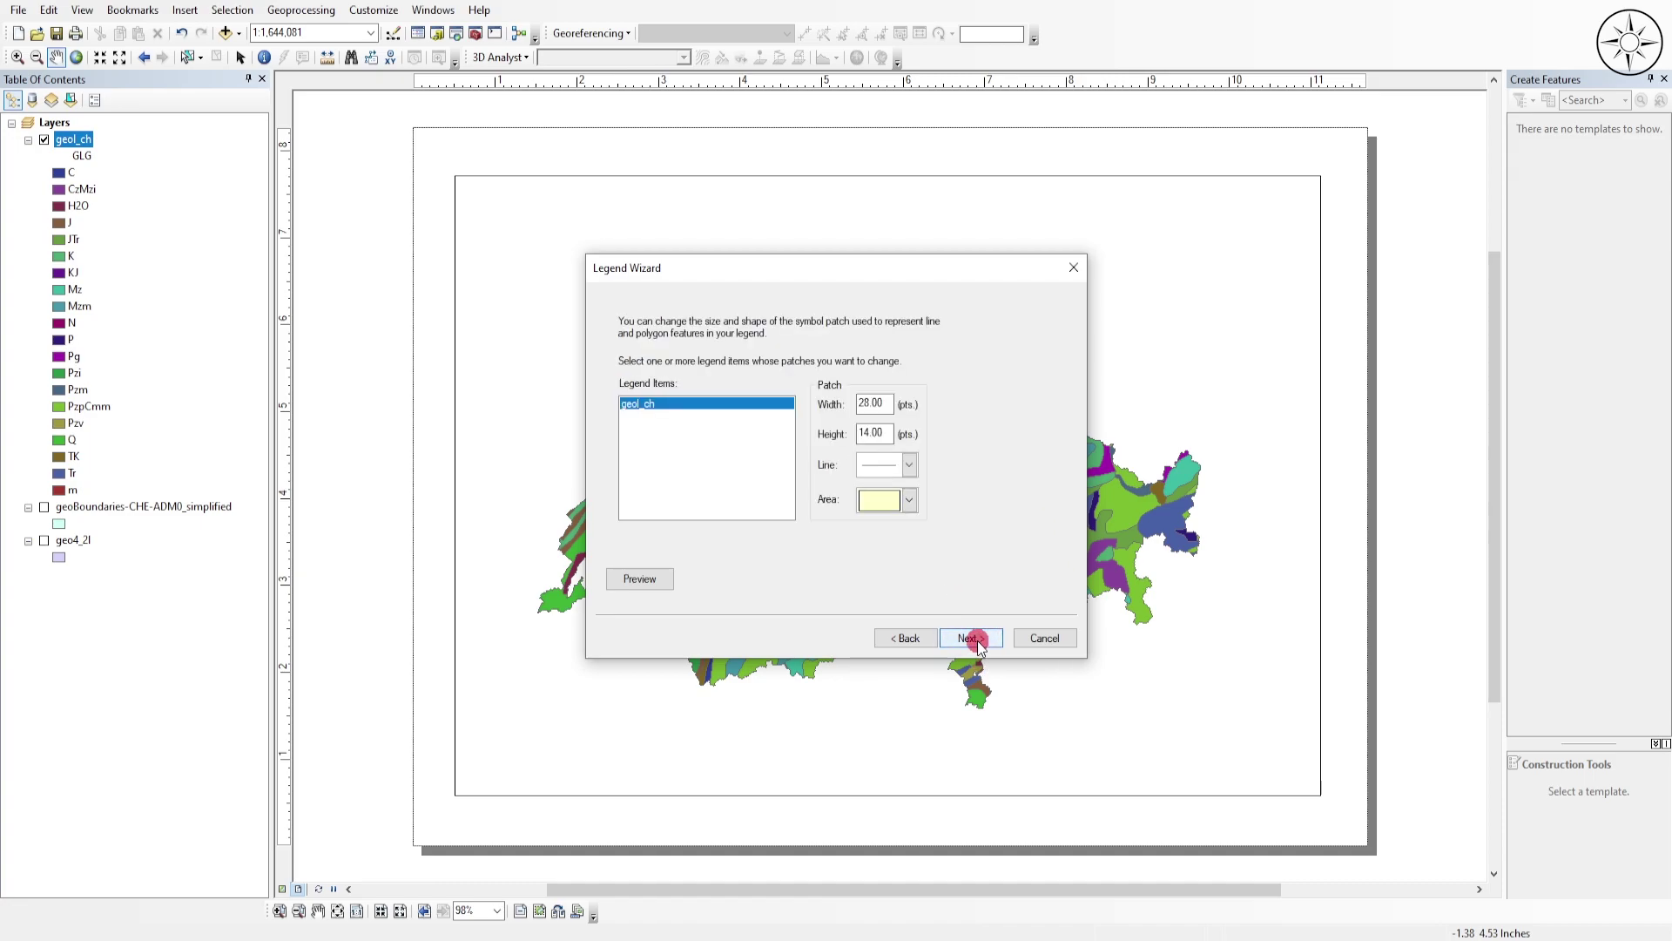
{"action": "left_click", "coordinate": [973, 639]}
{"action": "left_click", "coordinate": [975, 638]}
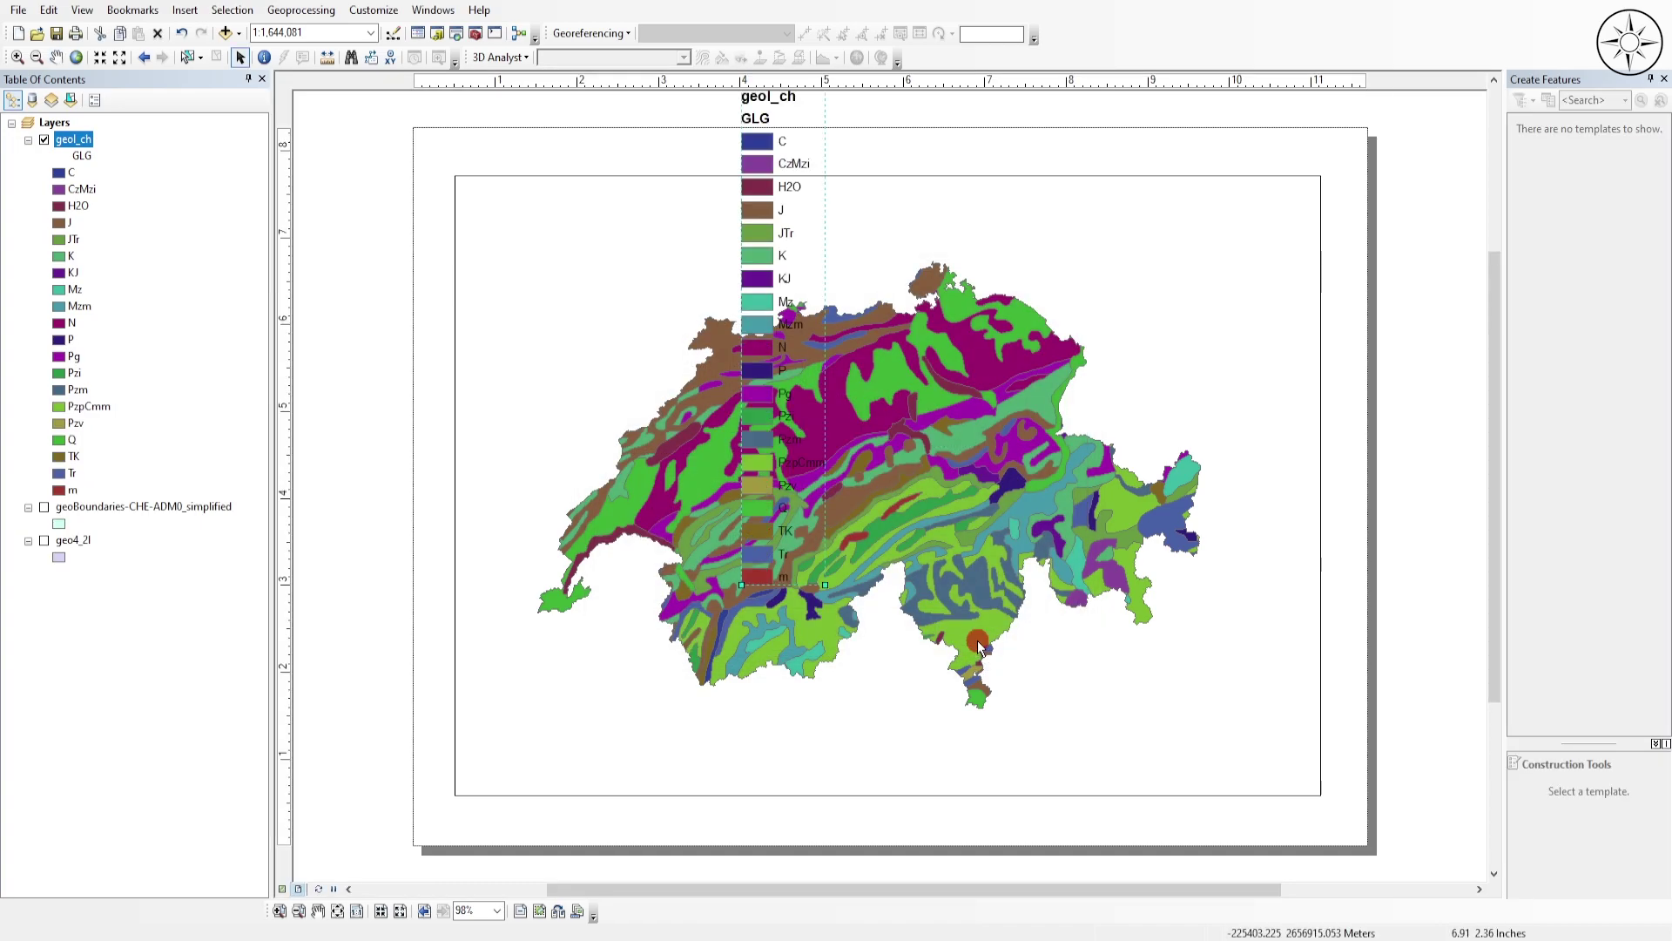
{"action": "left_click_drag", "start_coordinate": [800, 221], "coordinate": [524, 393]}
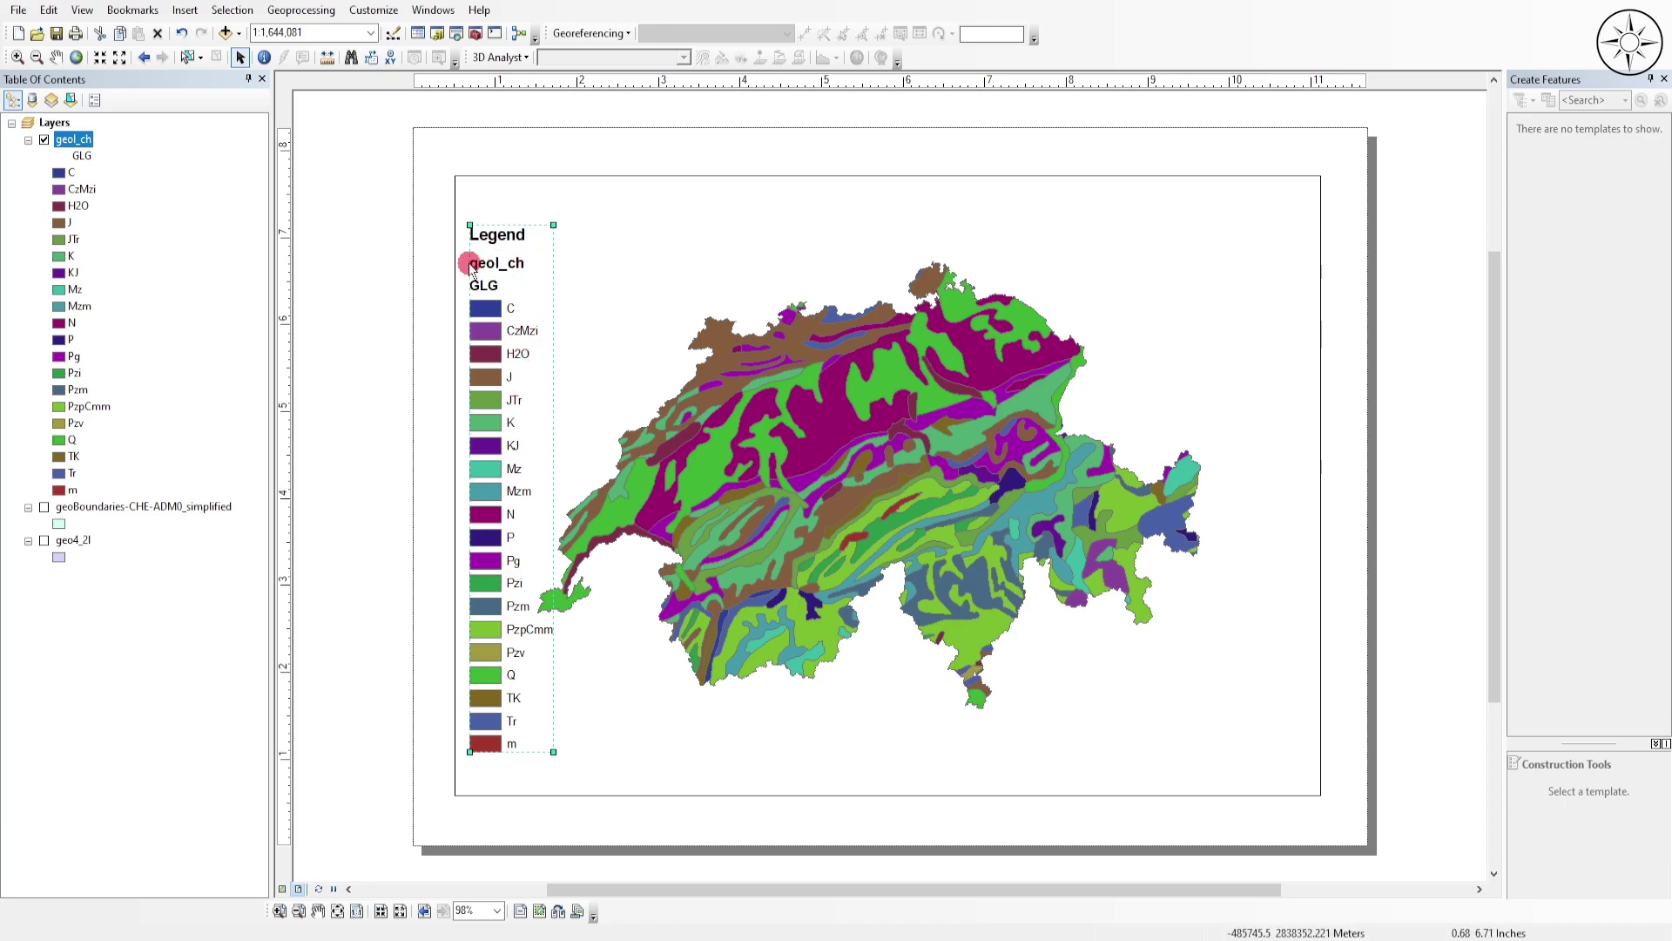
- Hide the layer name of the geol_ch item in the legend
{"action": "right_click", "coordinate": [509, 267]}
{"action": "left_click", "coordinate": [622, 580]}
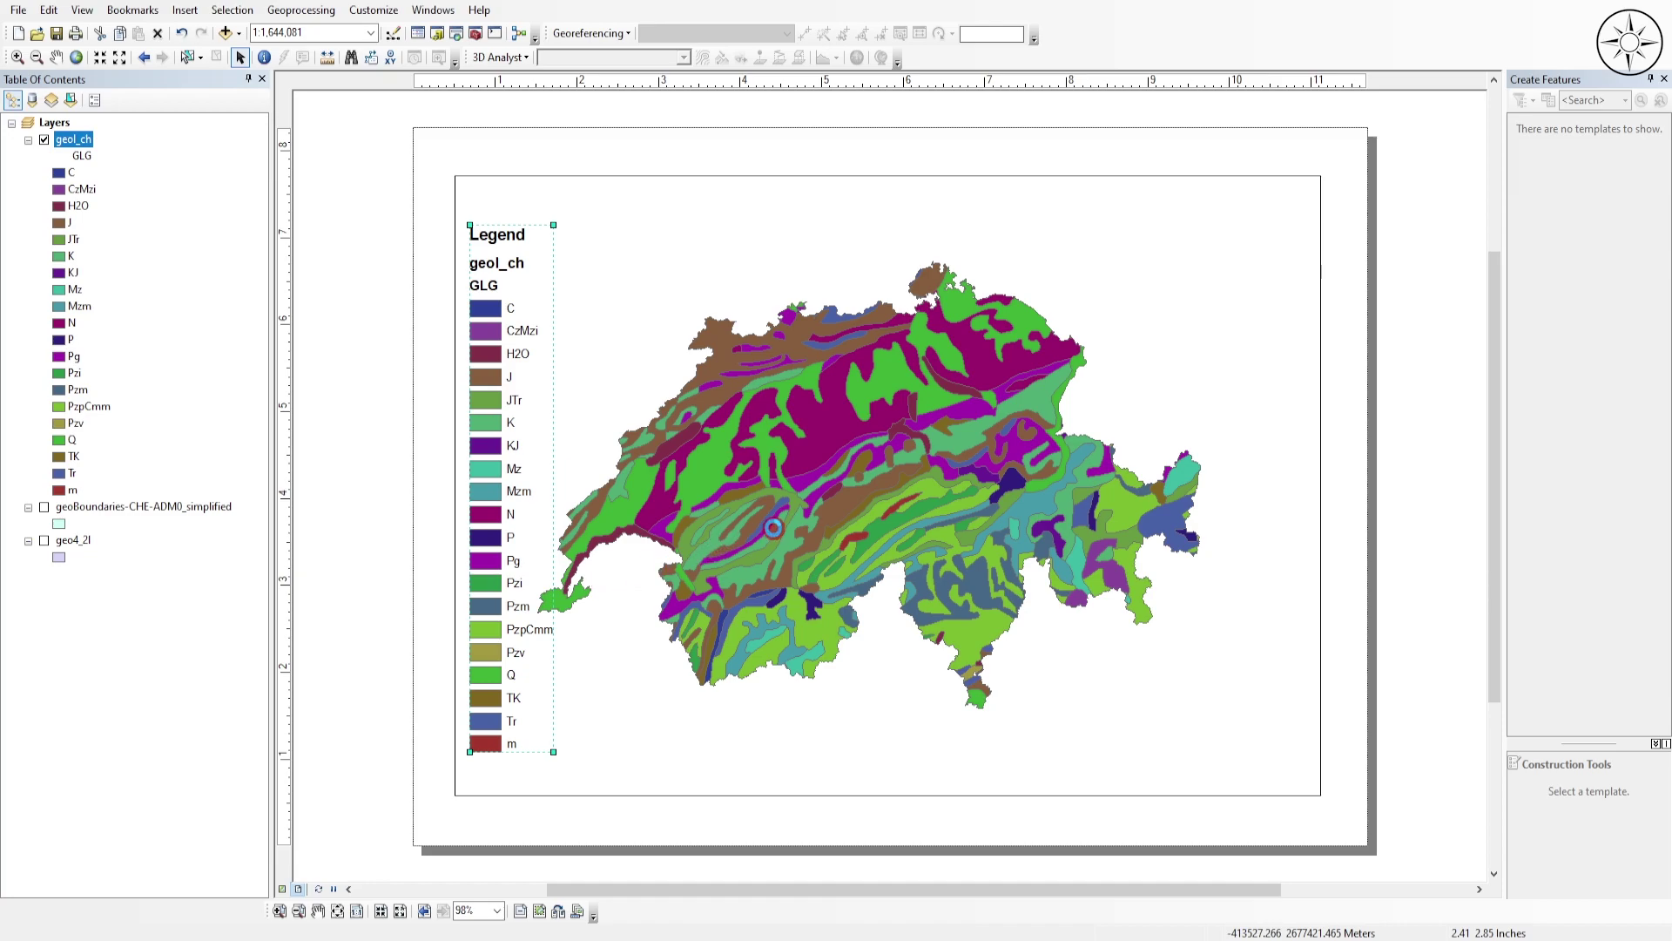
{"action": "left_click", "coordinate": [628, 278]}
{"action": "right_click", "coordinate": [625, 332]}
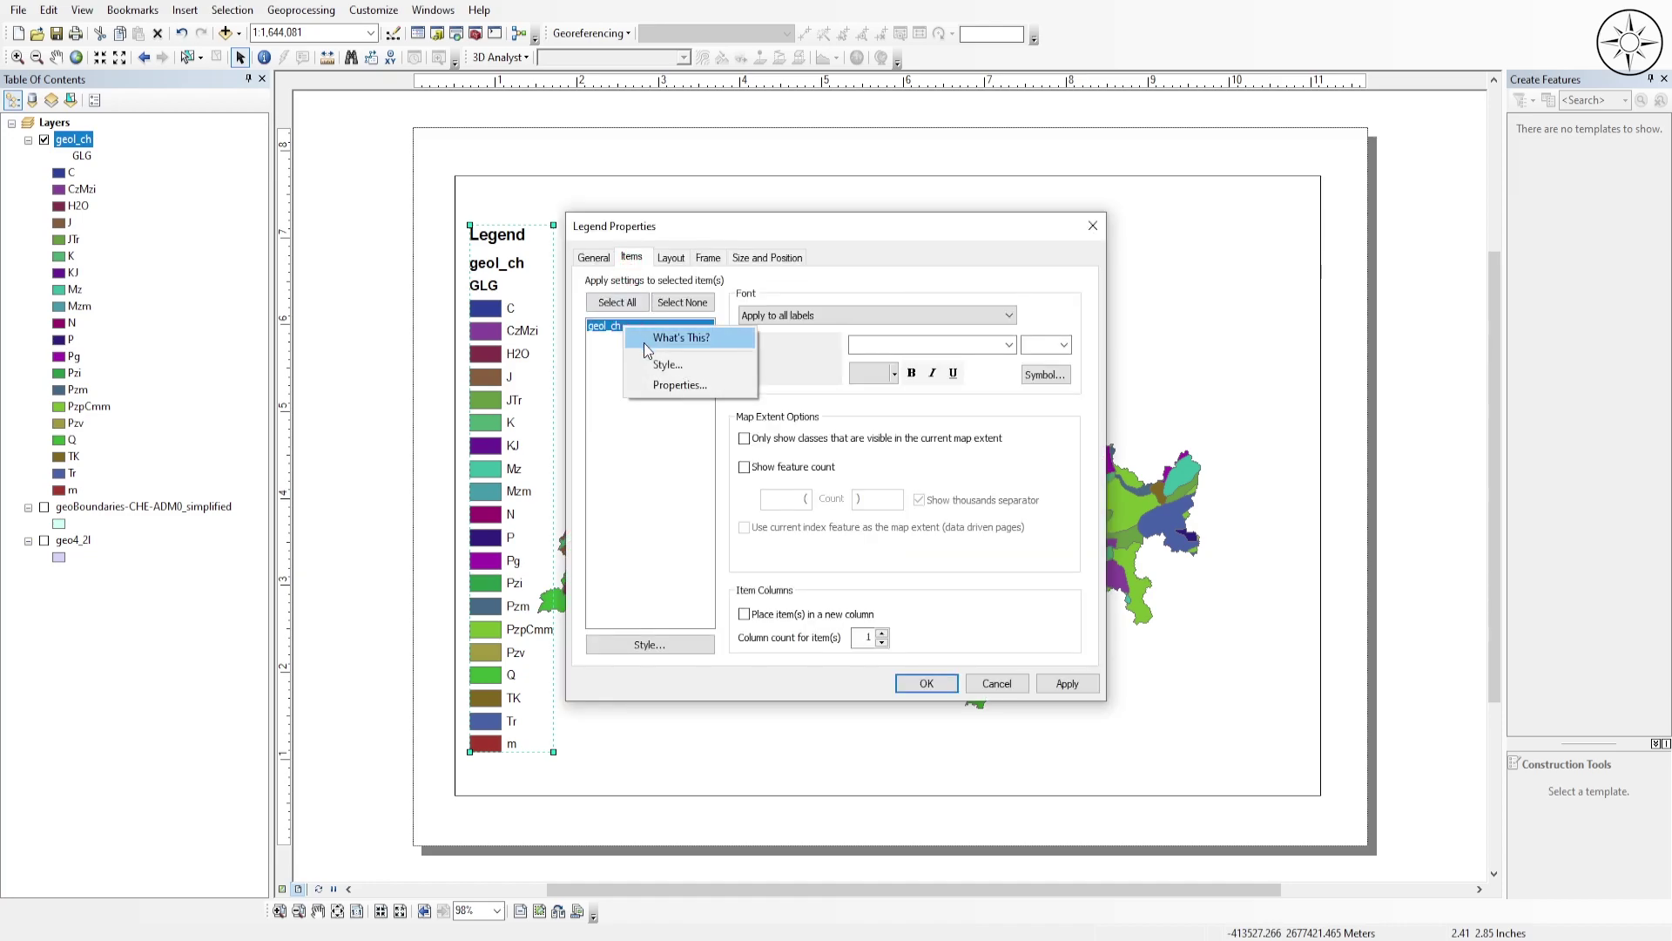
{"action": "left_click", "coordinate": [678, 385]}
{"action": "left_click", "coordinate": [708, 417]}
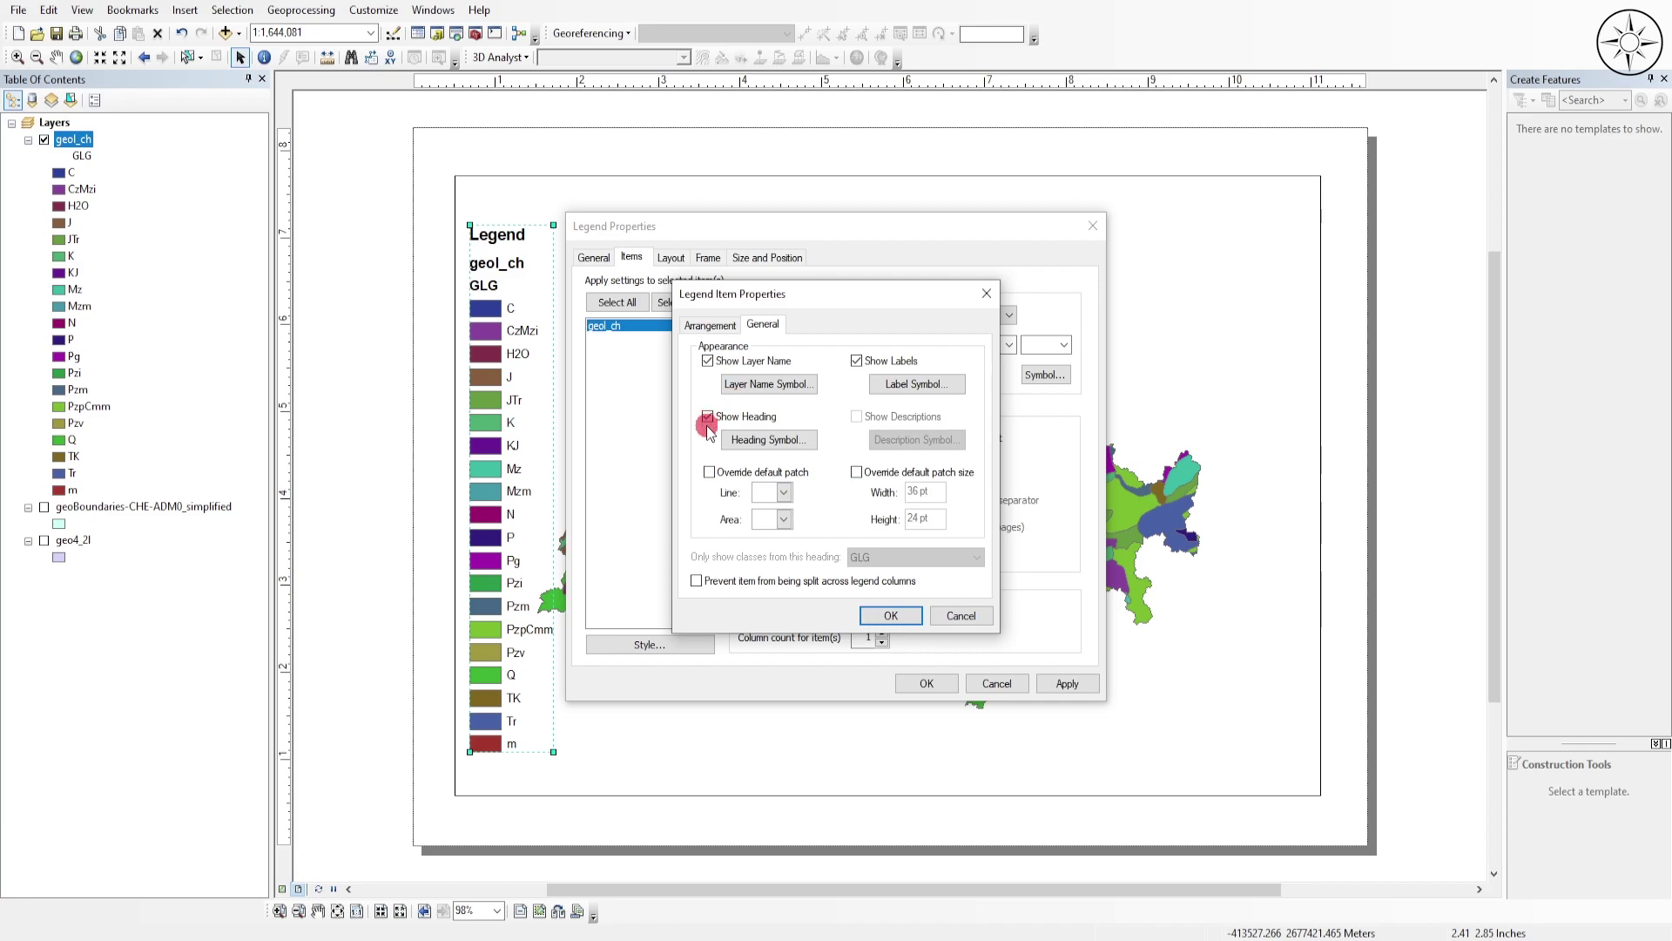
{"action": "left_click", "coordinate": [713, 366]}
{"action": "left_click", "coordinate": [897, 617]}
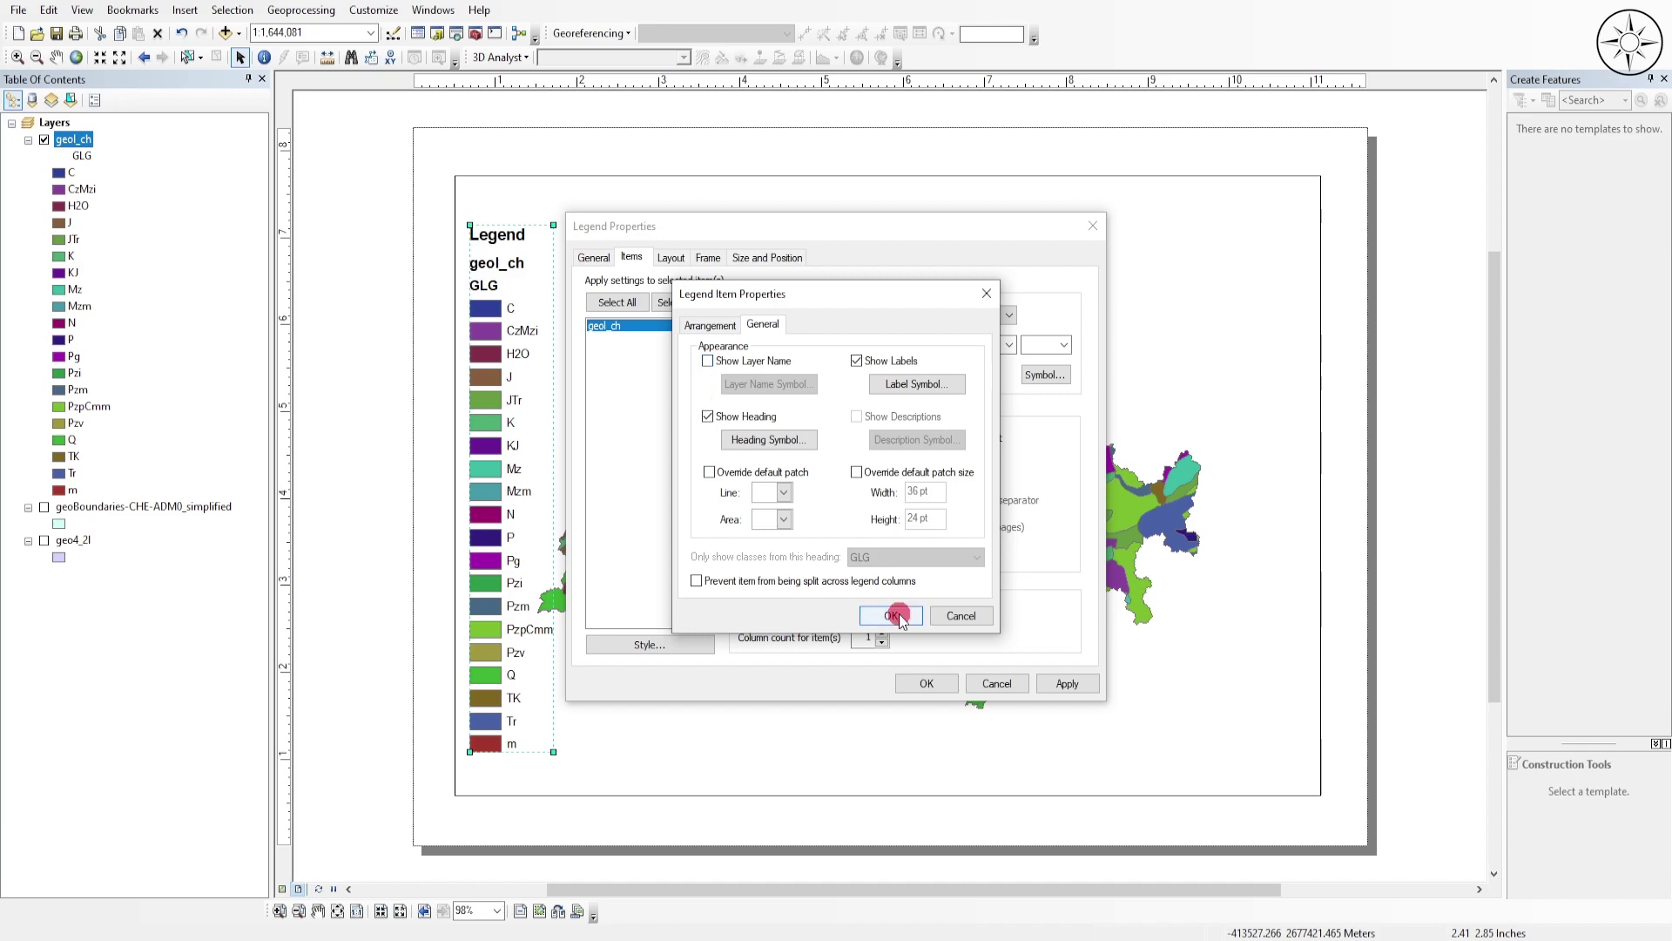
{"action": "left_click", "coordinate": [1048, 683]}
{"action": "left_click", "coordinate": [1024, 683]}
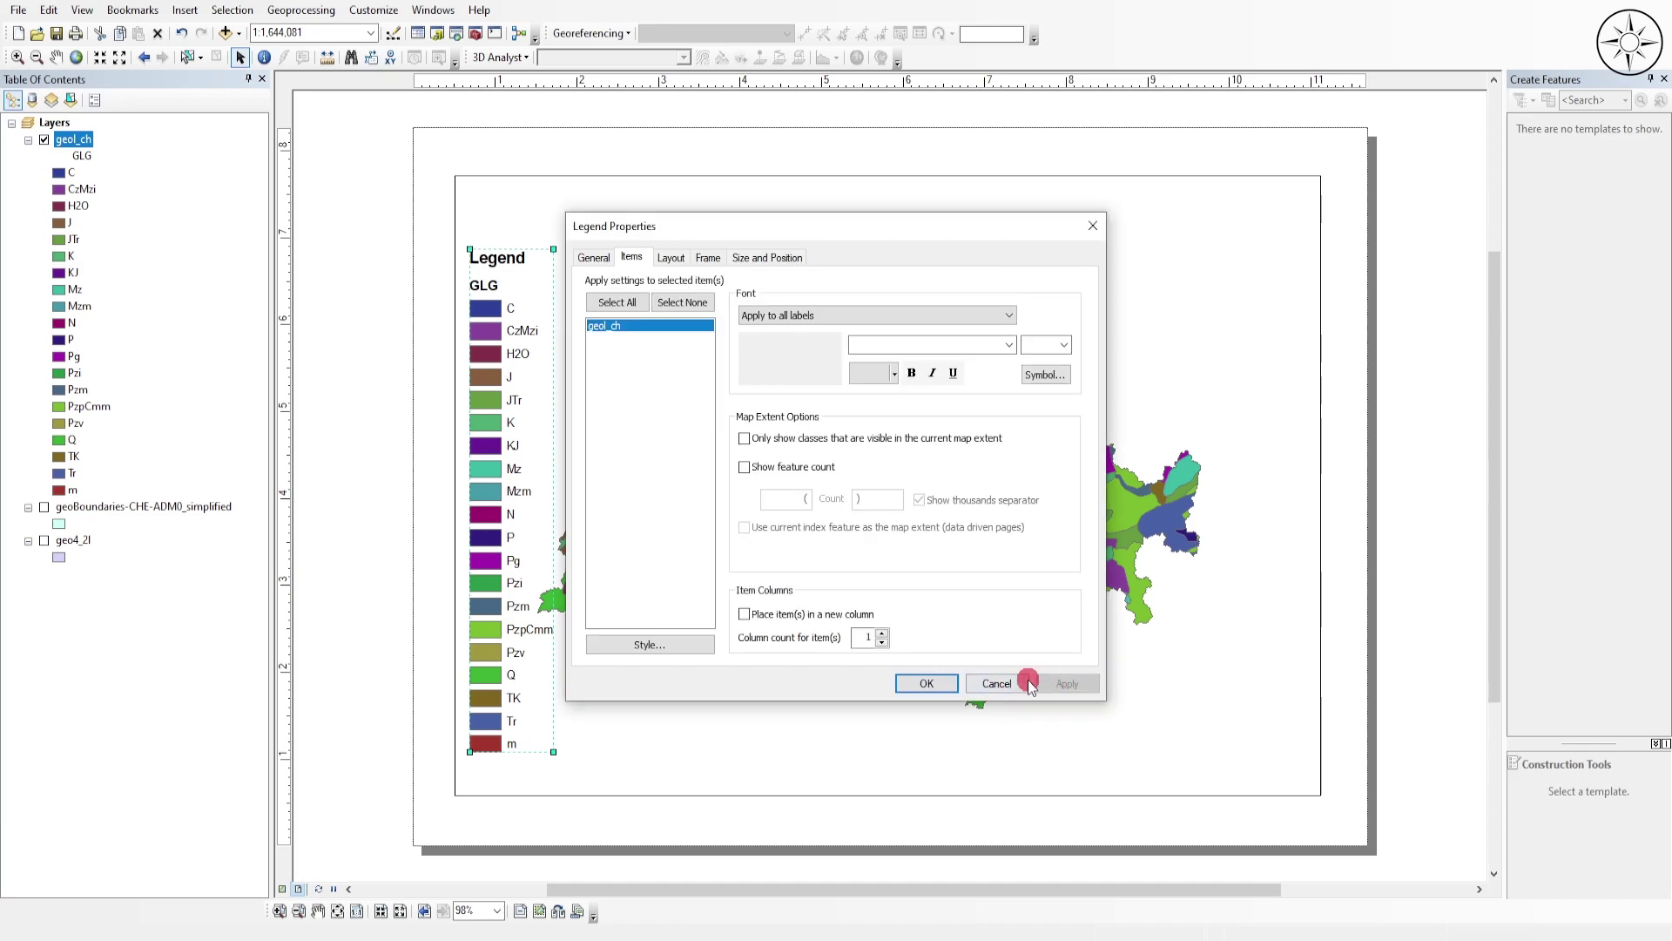
{"action": "left_click", "coordinate": [851, 786]}
- Remove the "Legend" title from the legend
{"action": "right_click", "coordinate": [534, 459]}
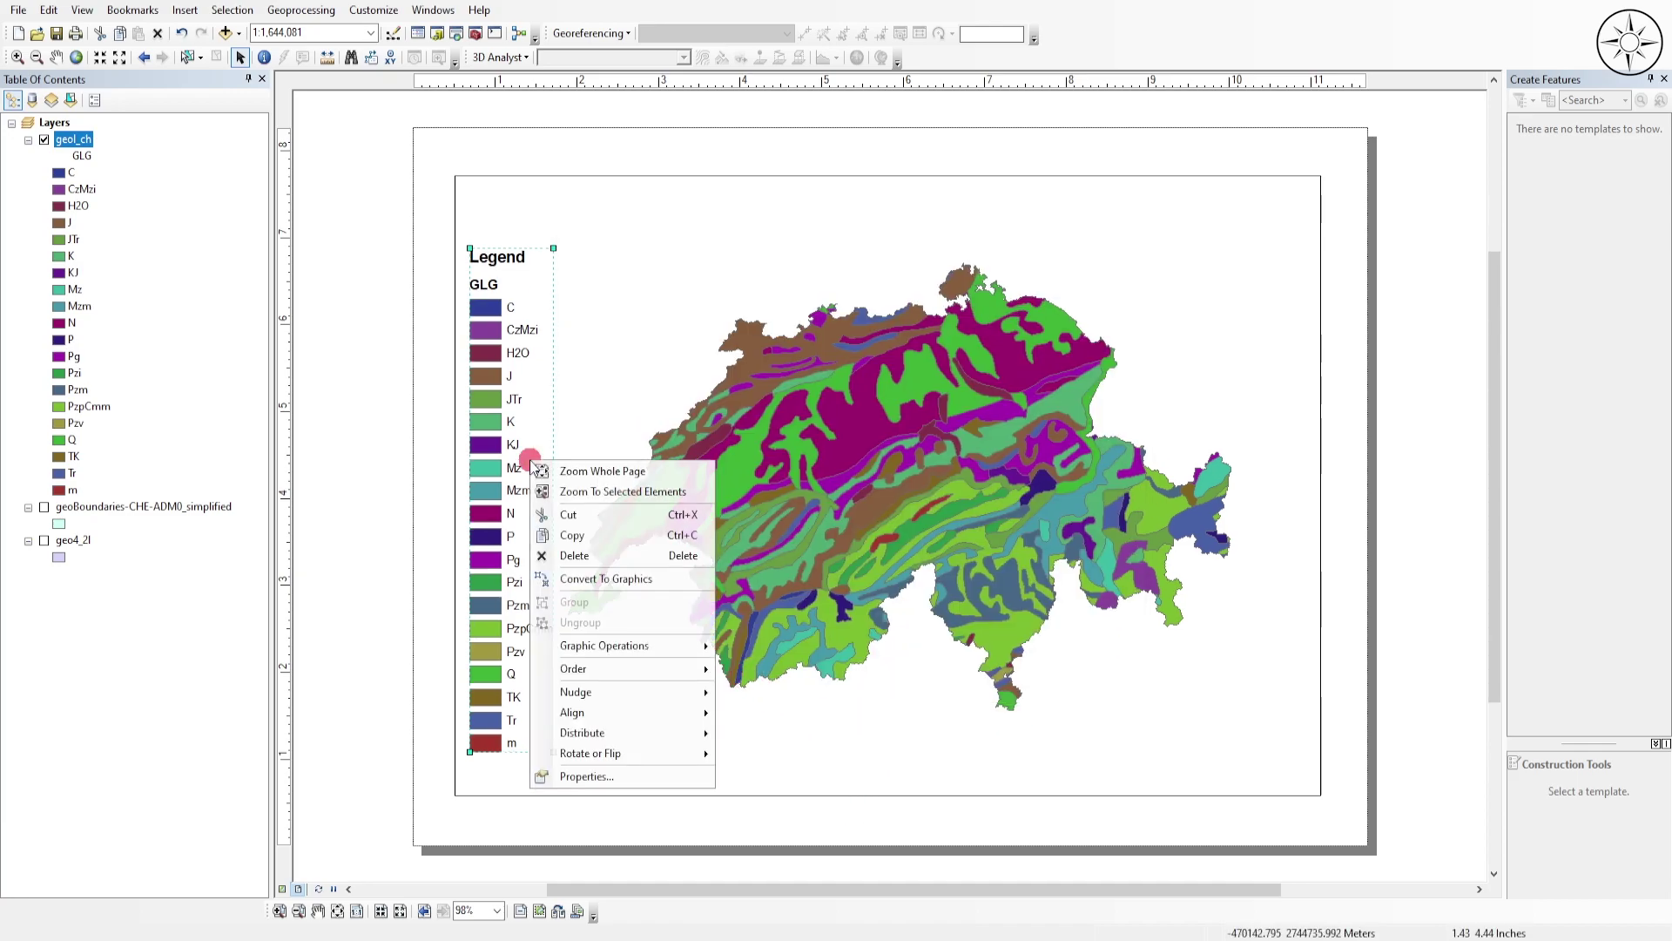
{"action": "left_click", "coordinate": [549, 781]}
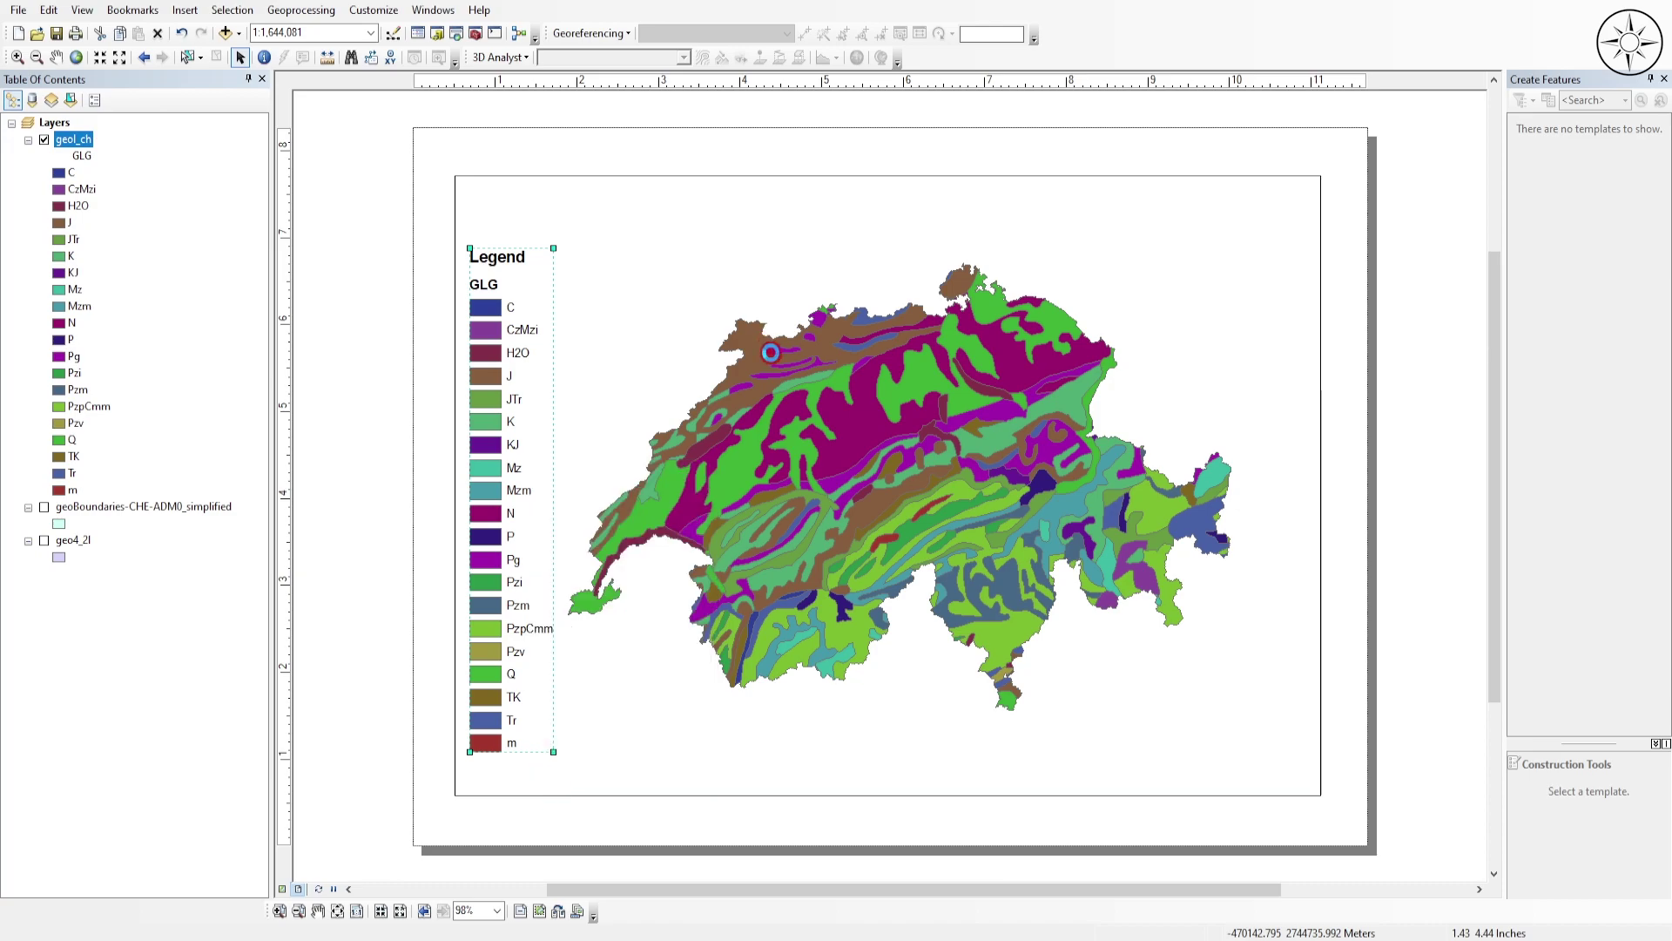
{"action": "left_click", "coordinate": [594, 257]}
{"action": "double_click", "coordinate": [684, 310]}
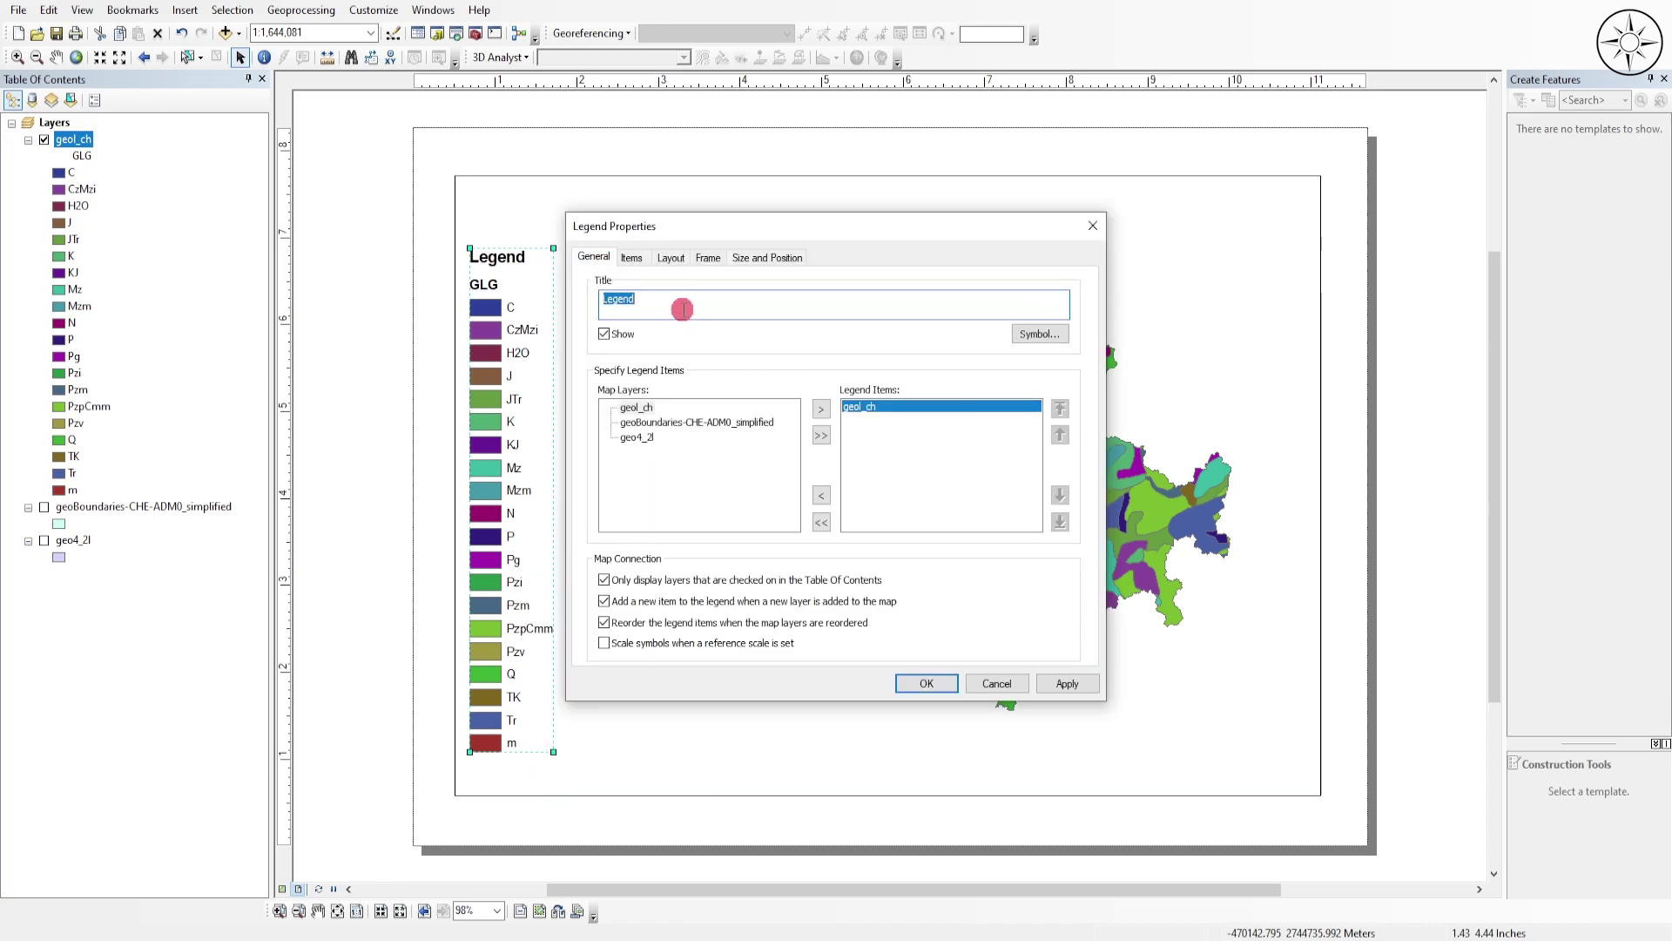
{"action": "left_click", "coordinate": [1067, 683]}
- Hide the GLG heading of the geol_ch legend item and close the legend properties
{"action": "left_click", "coordinate": [634, 257]}
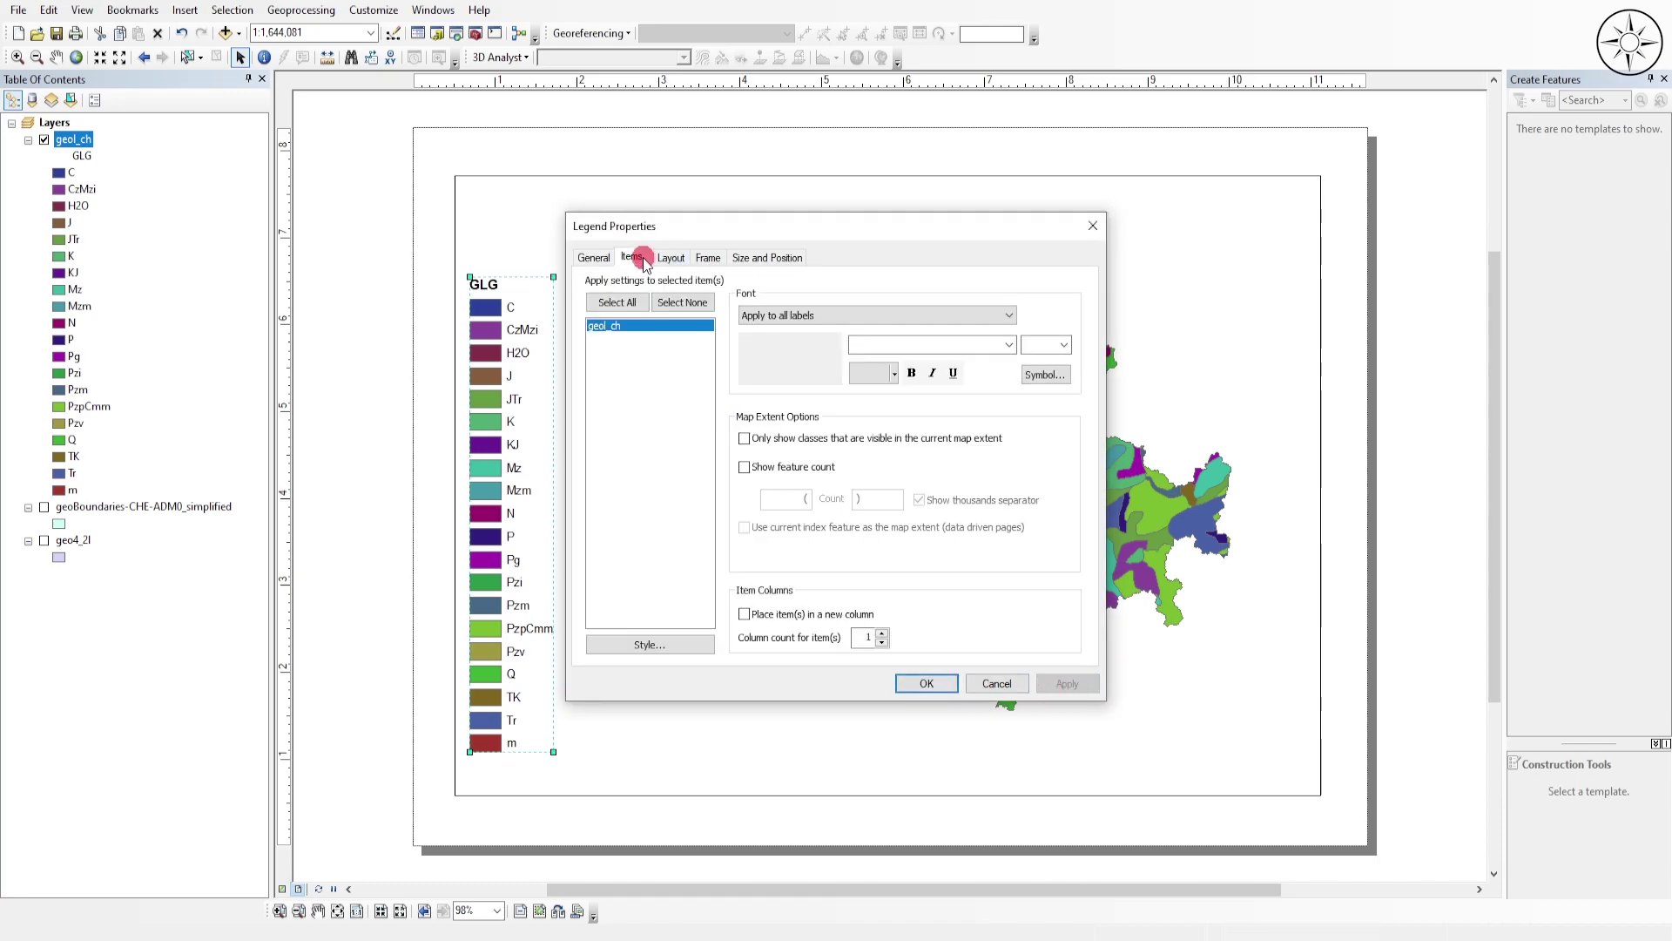
{"action": "double_click", "coordinate": [625, 334]}
{"action": "left_click", "coordinate": [729, 419]}
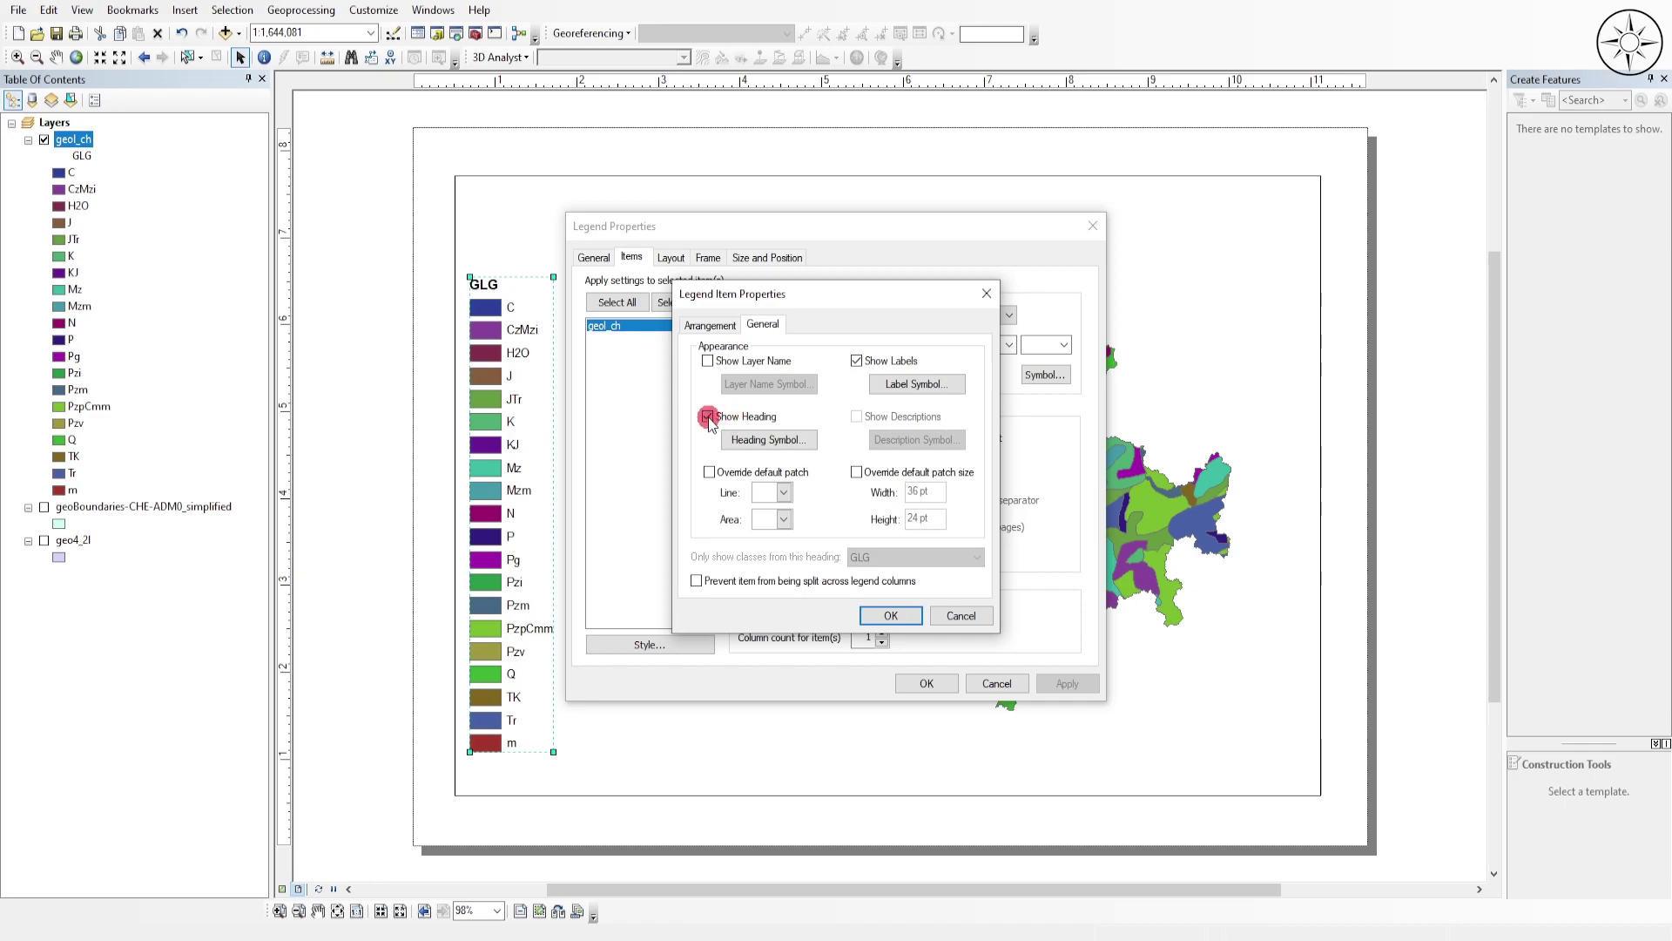
{"action": "left_click", "coordinate": [890, 615]}
{"action": "left_click", "coordinate": [929, 684]}
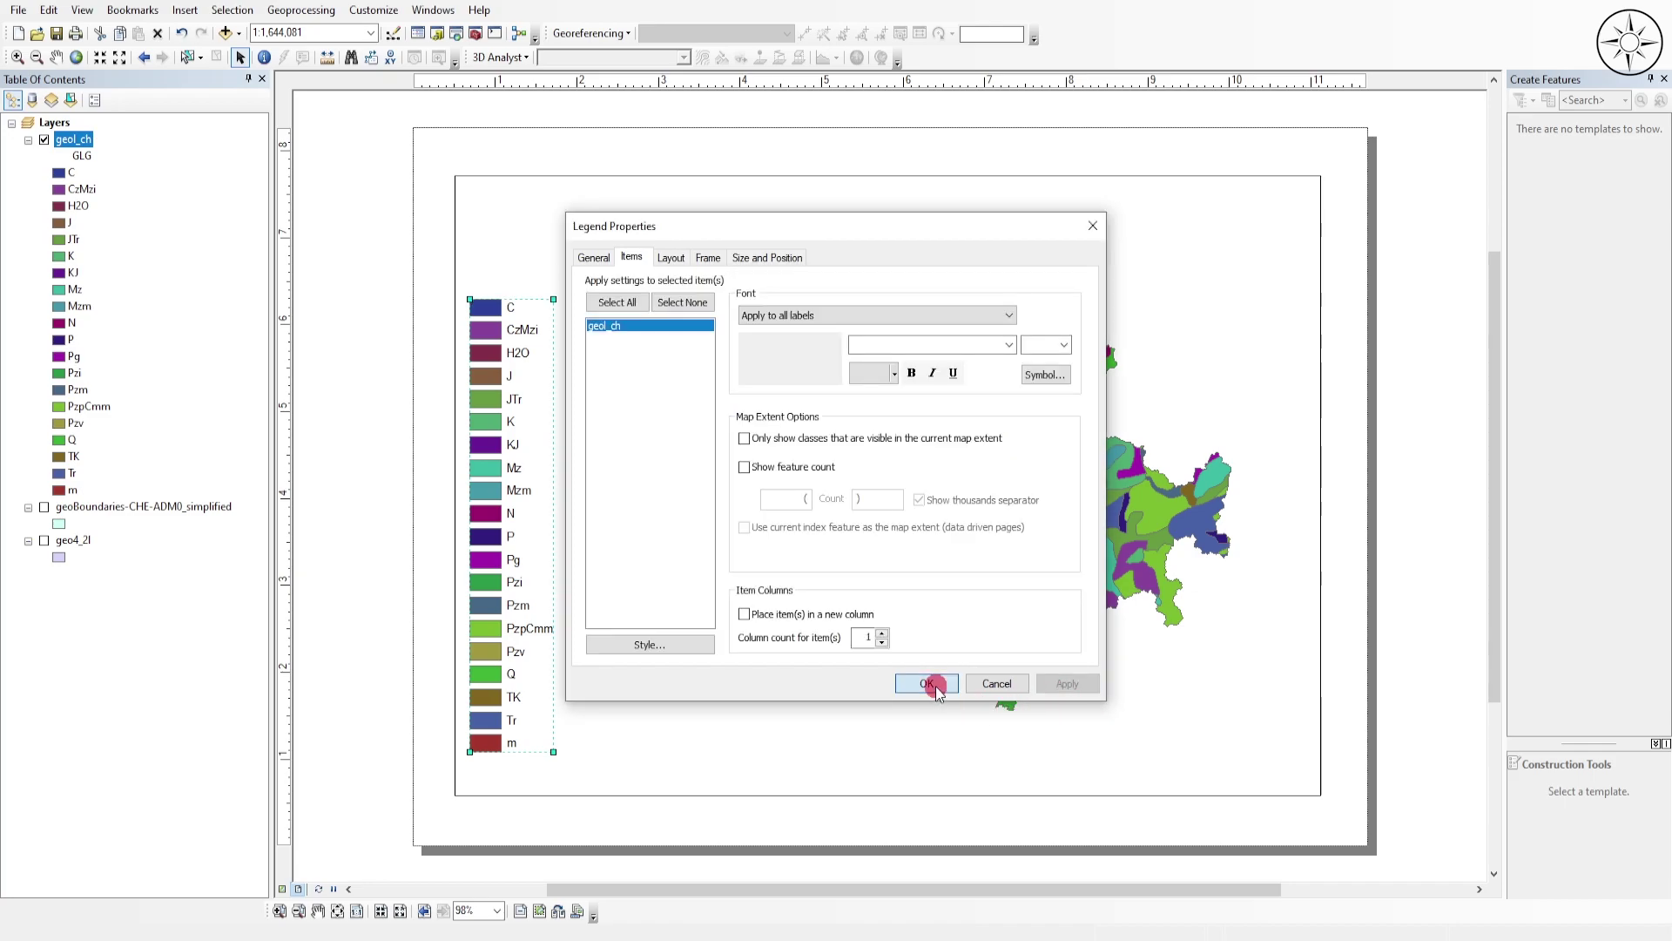
- Move the legend slightly up within the frame and shift the map slightly east, away from the legend
{"action": "left_click", "coordinate": [635, 363]}
{"action": "left_click", "coordinate": [1368, 504]}
{"action": "left_click", "coordinate": [297, 154]}
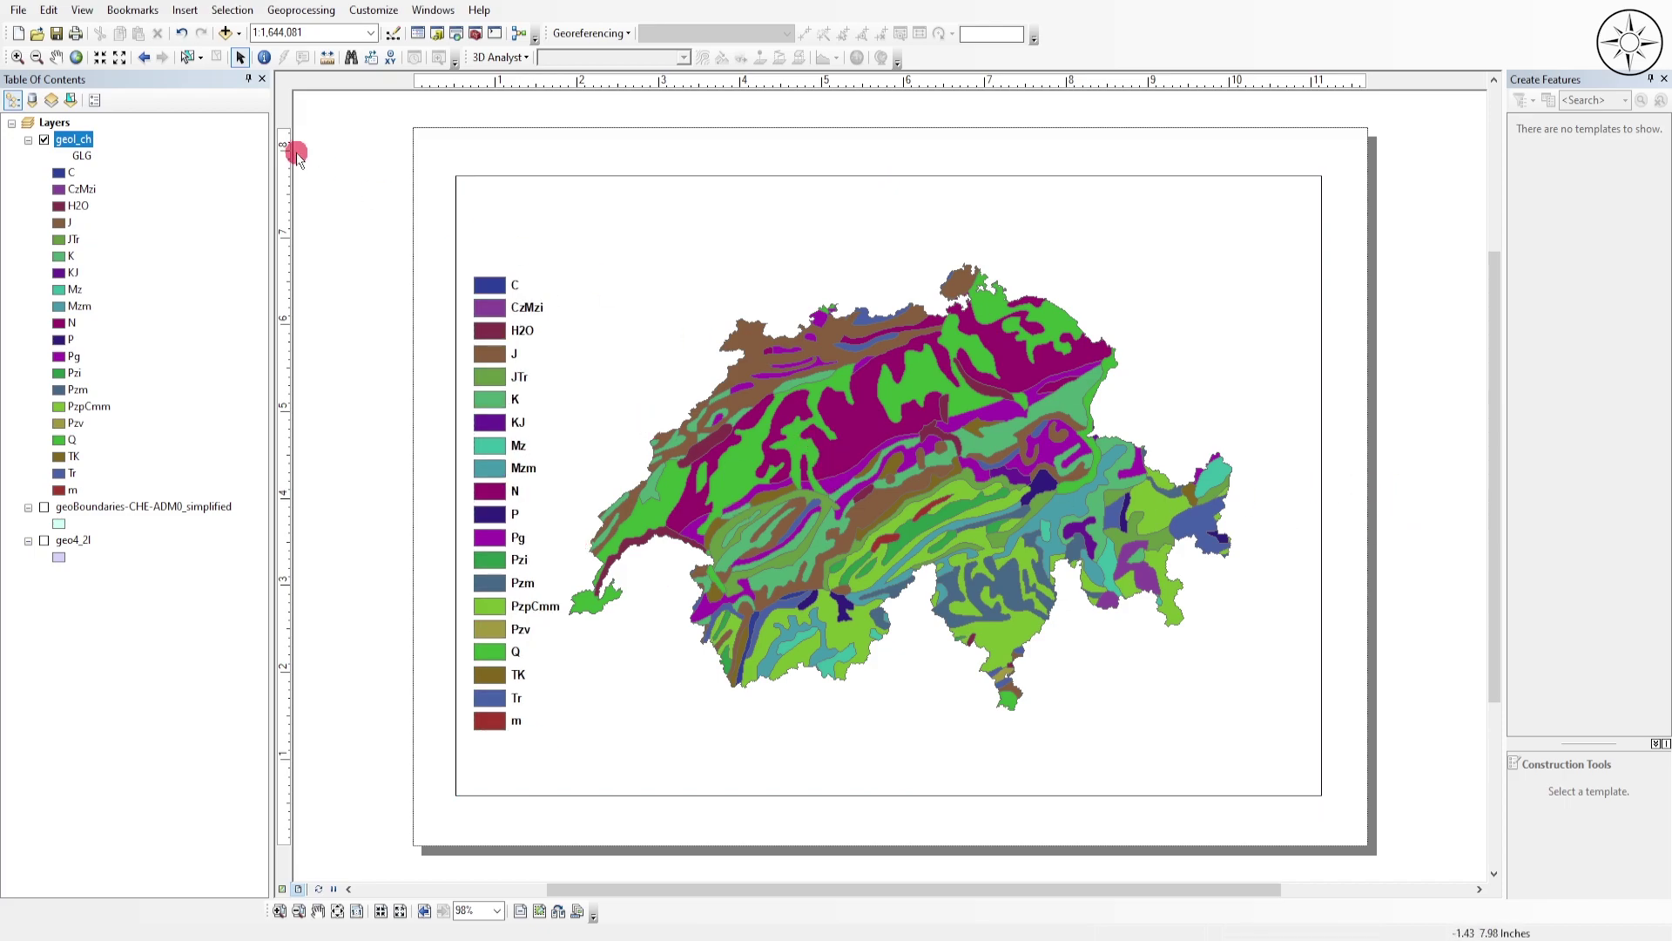
{"action": "left_click", "coordinate": [56, 57]}
{"action": "left_click_drag", "start_coordinate": [941, 512], "coordinate": [960, 514]}
- Insert the ESRI North 7 north arrow, place it in the frame's upper-right corner, slightly enlarge it, and deselect it
{"action": "left_click", "coordinate": [185, 10]}
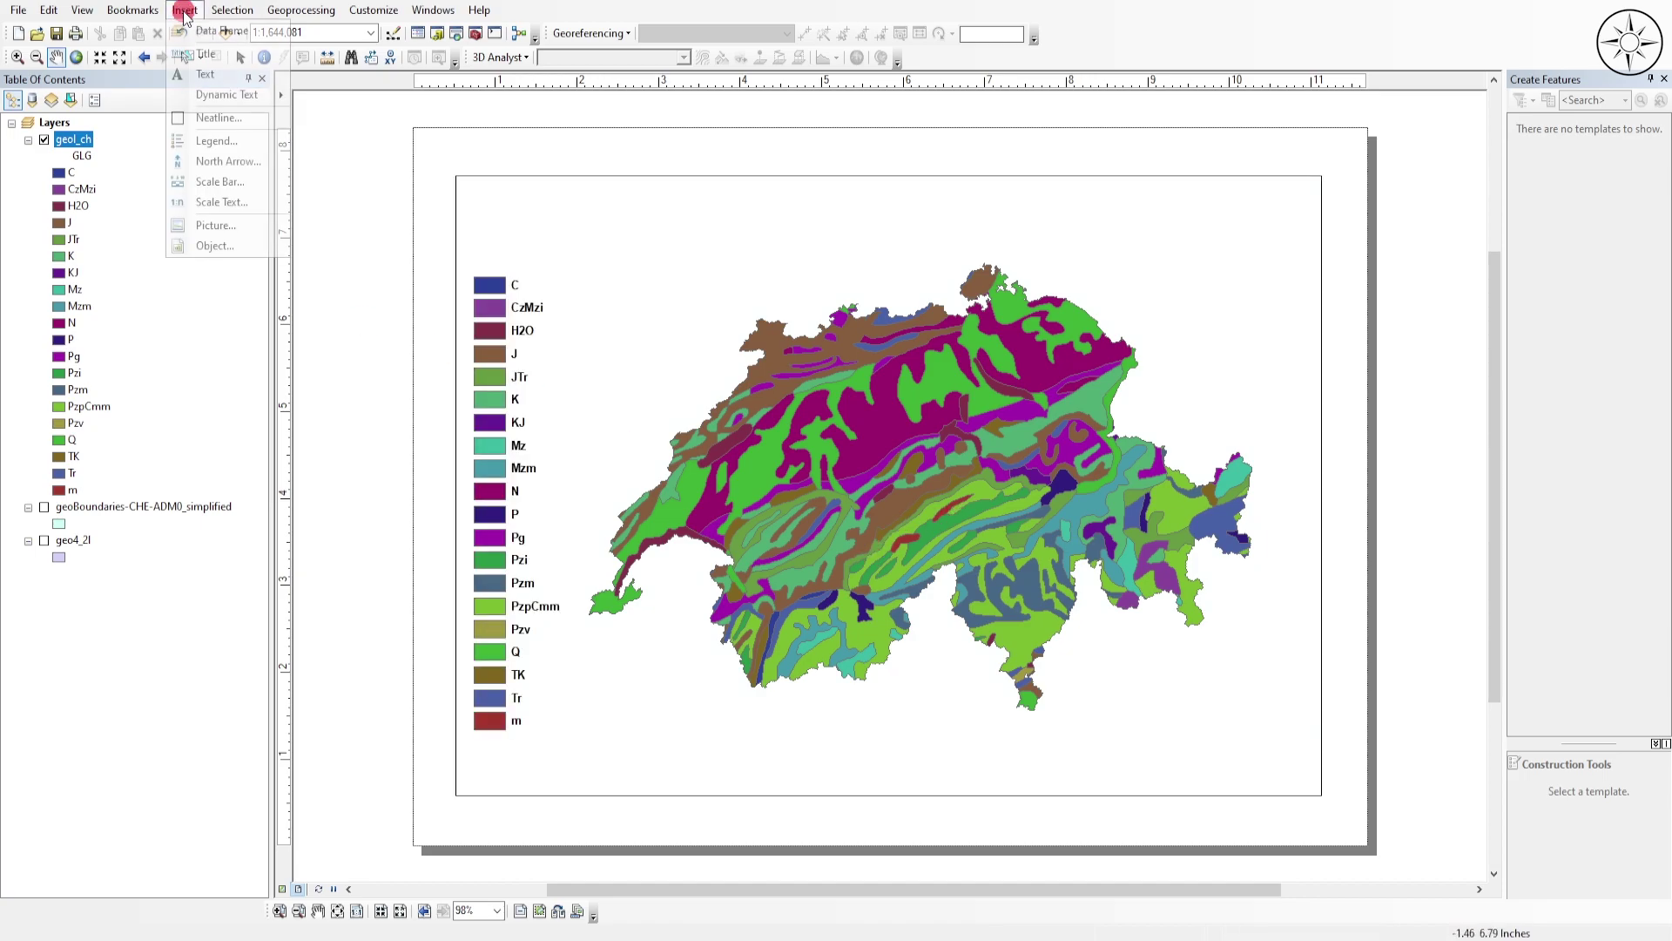
{"action": "left_click", "coordinate": [224, 165]}
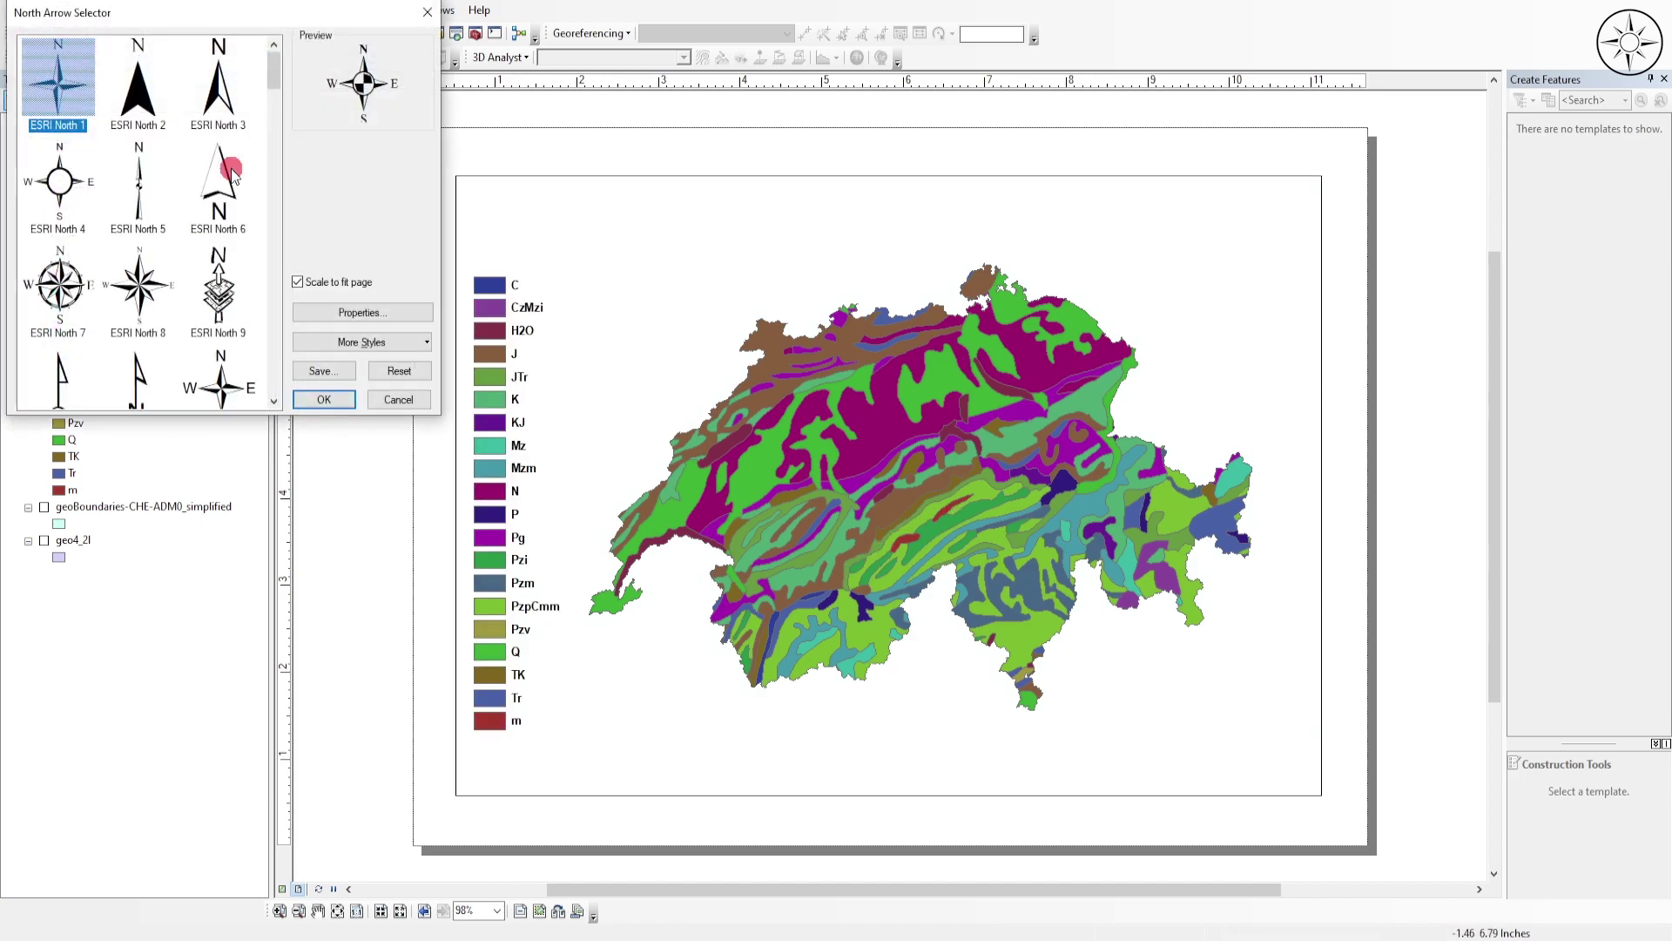
{"action": "left_click", "coordinate": [61, 287]}
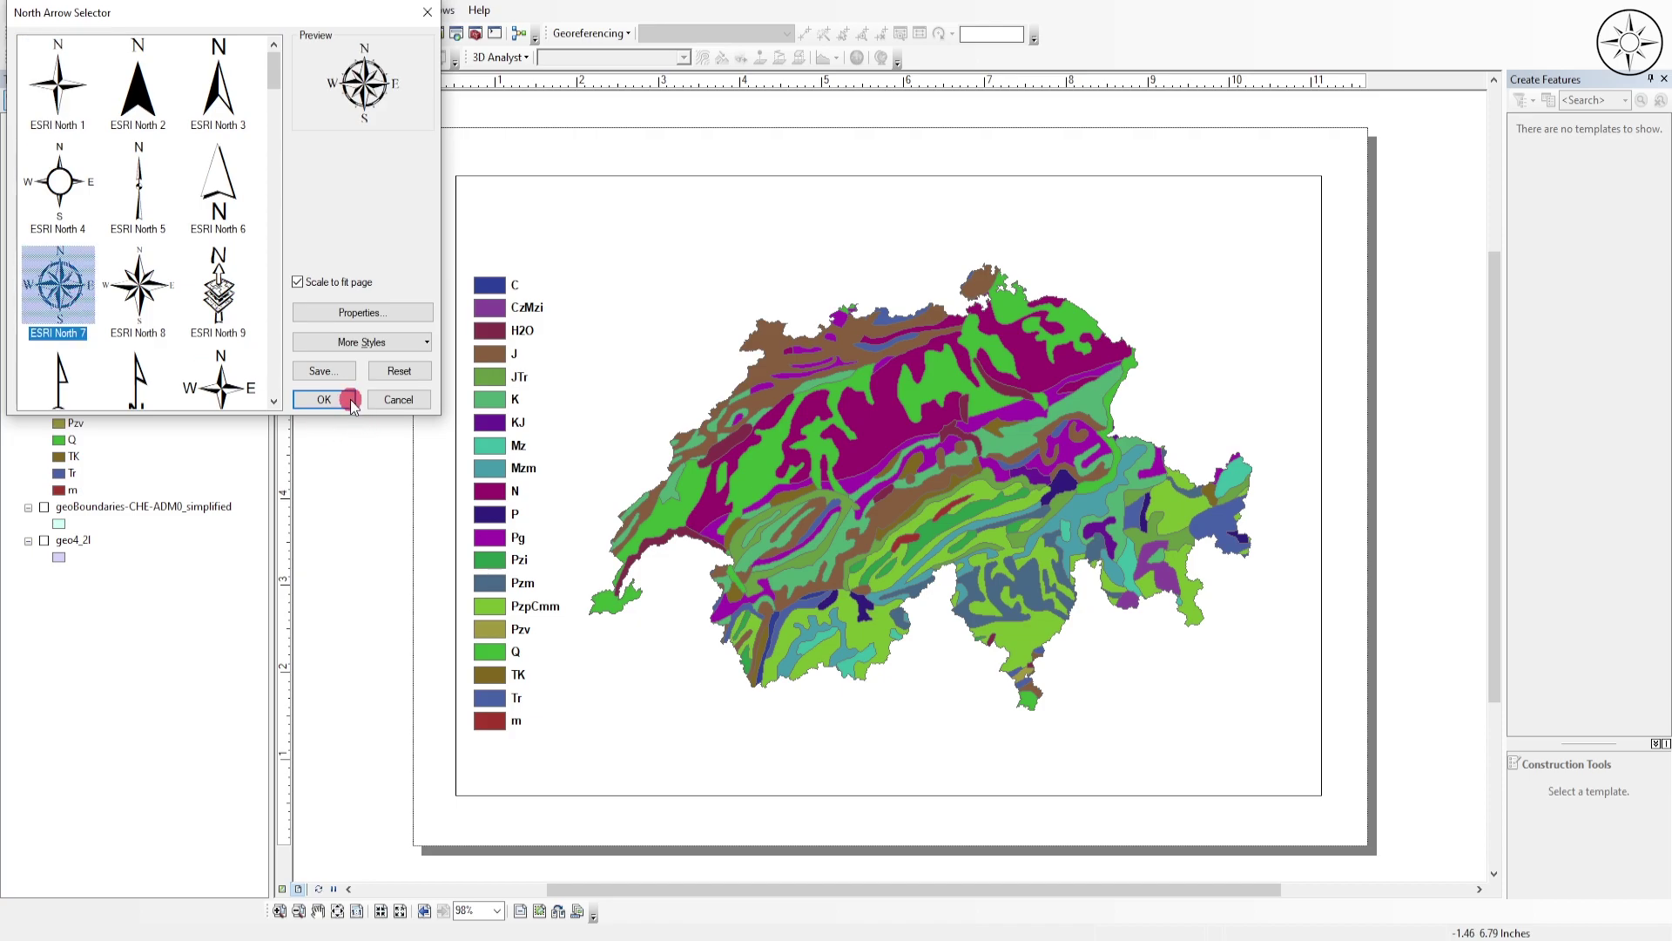
{"action": "left_click", "coordinate": [324, 400]}
{"action": "mouse_move", "coordinate": [1270, 238]}
{"action": "left_mouse_down"}
{"action": "mouse_move", "coordinate": [1262, 291]}
{"action": "mouse_move", "coordinate": [1253, 254]}
{"action": "left_mouse_up"}
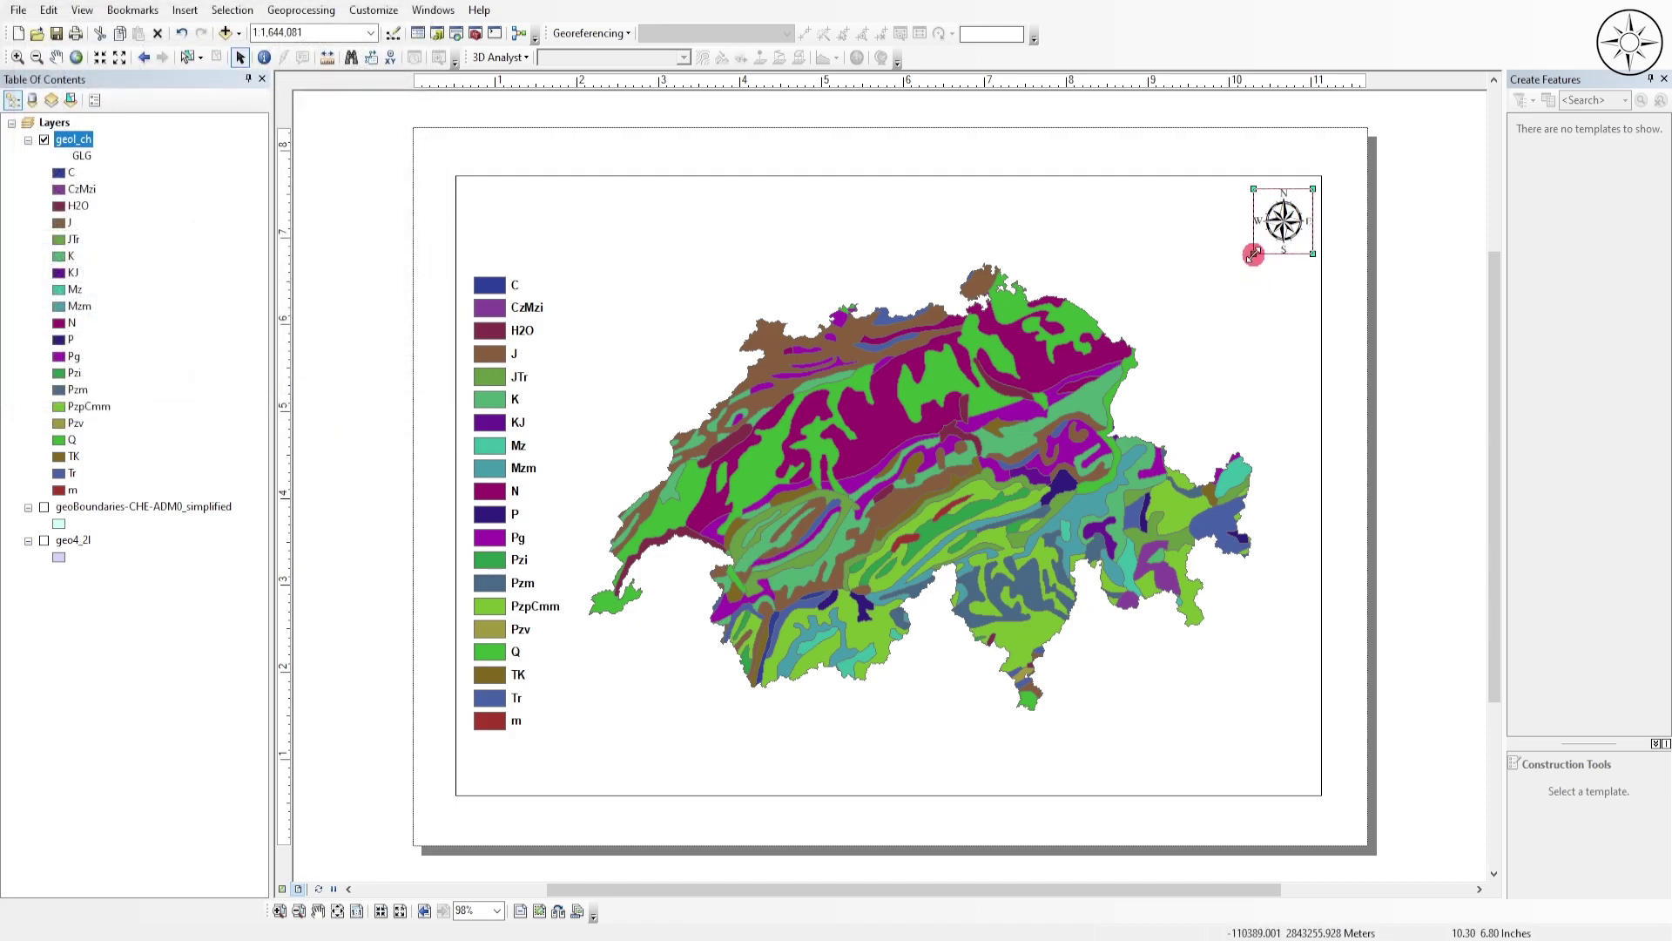
{"action": "left_click", "coordinate": [1220, 860]}
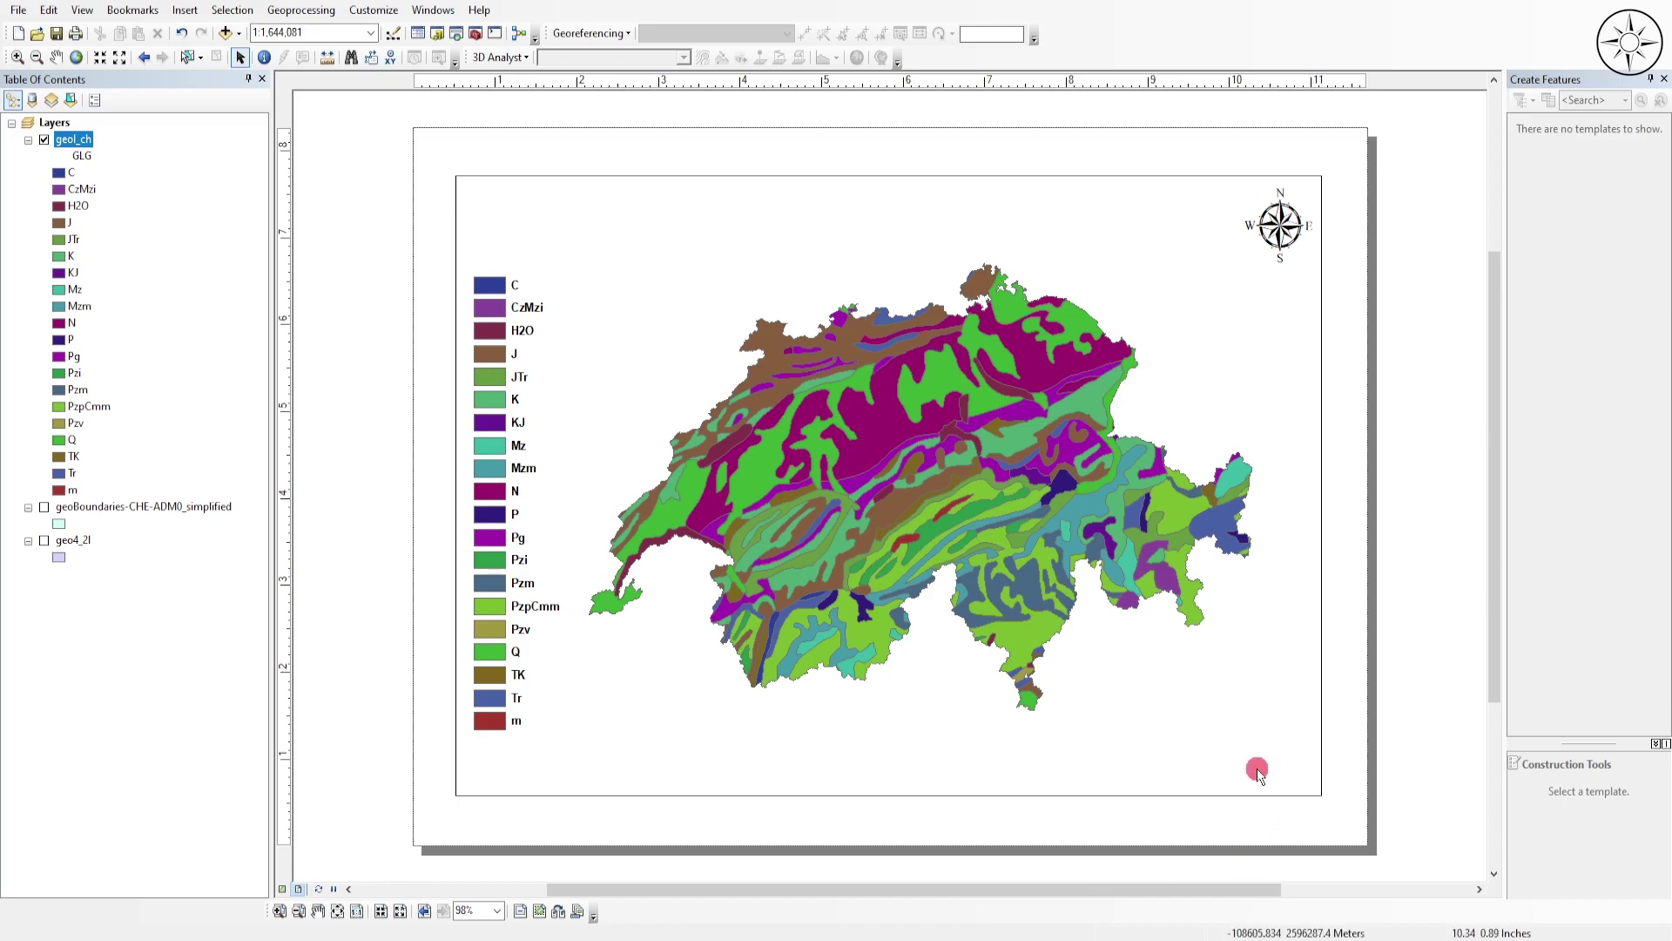
- Insert a Single Division scale bar into the map layout
{"action": "left_click", "coordinate": [186, 10]}
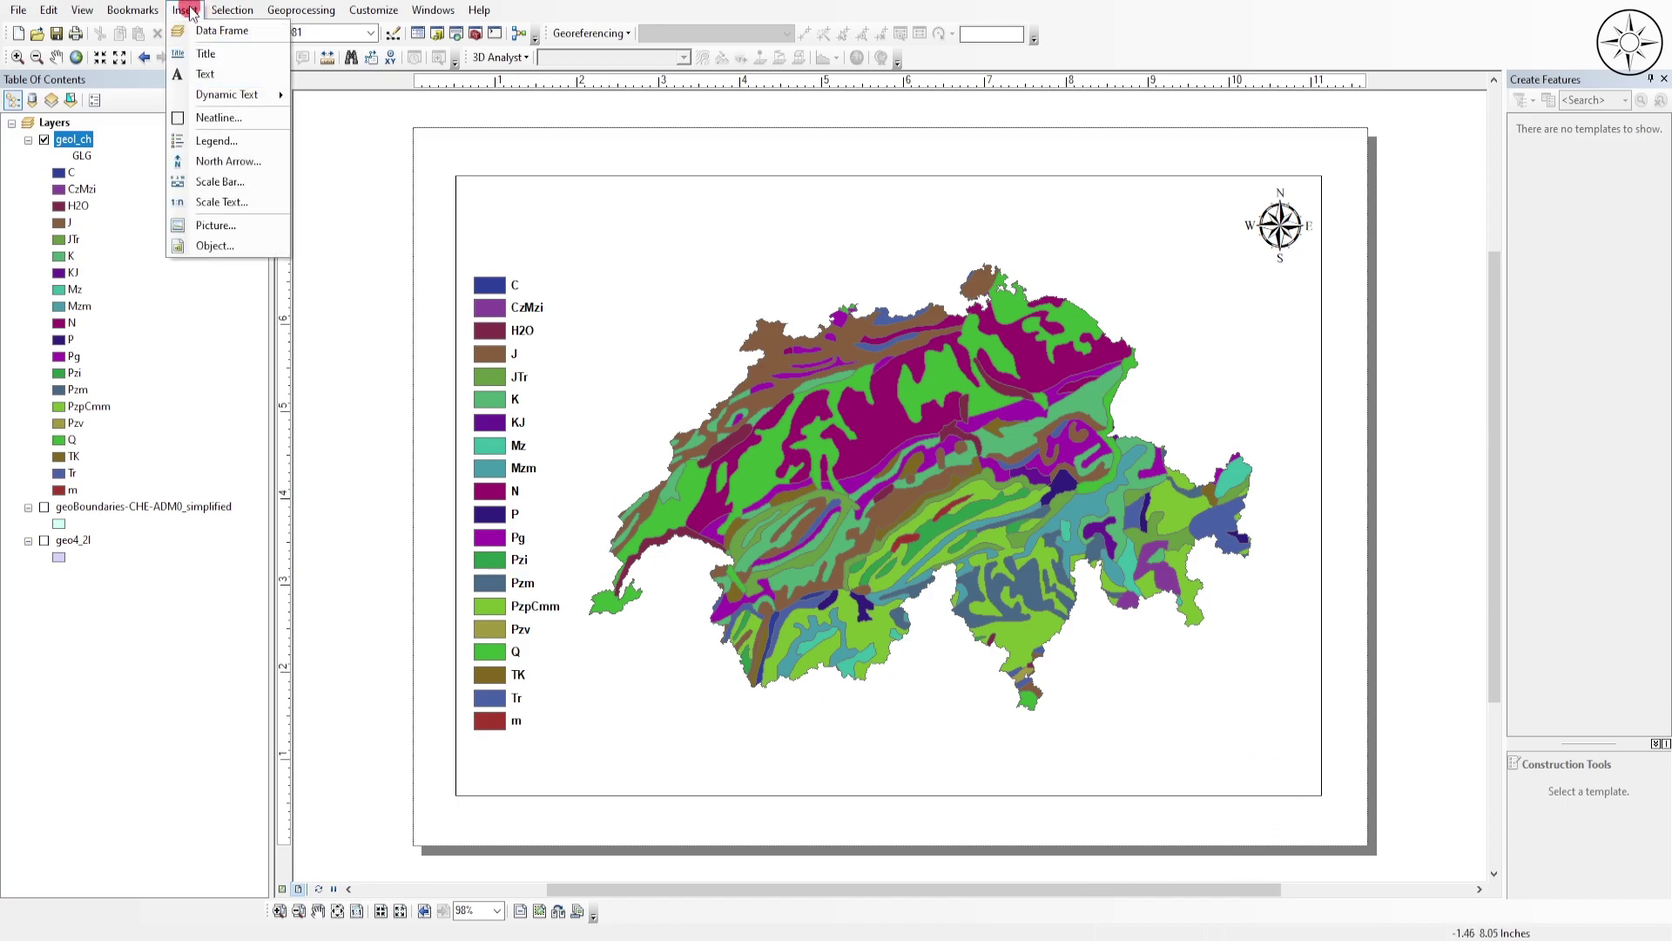
{"action": "left_click", "coordinate": [222, 179]}
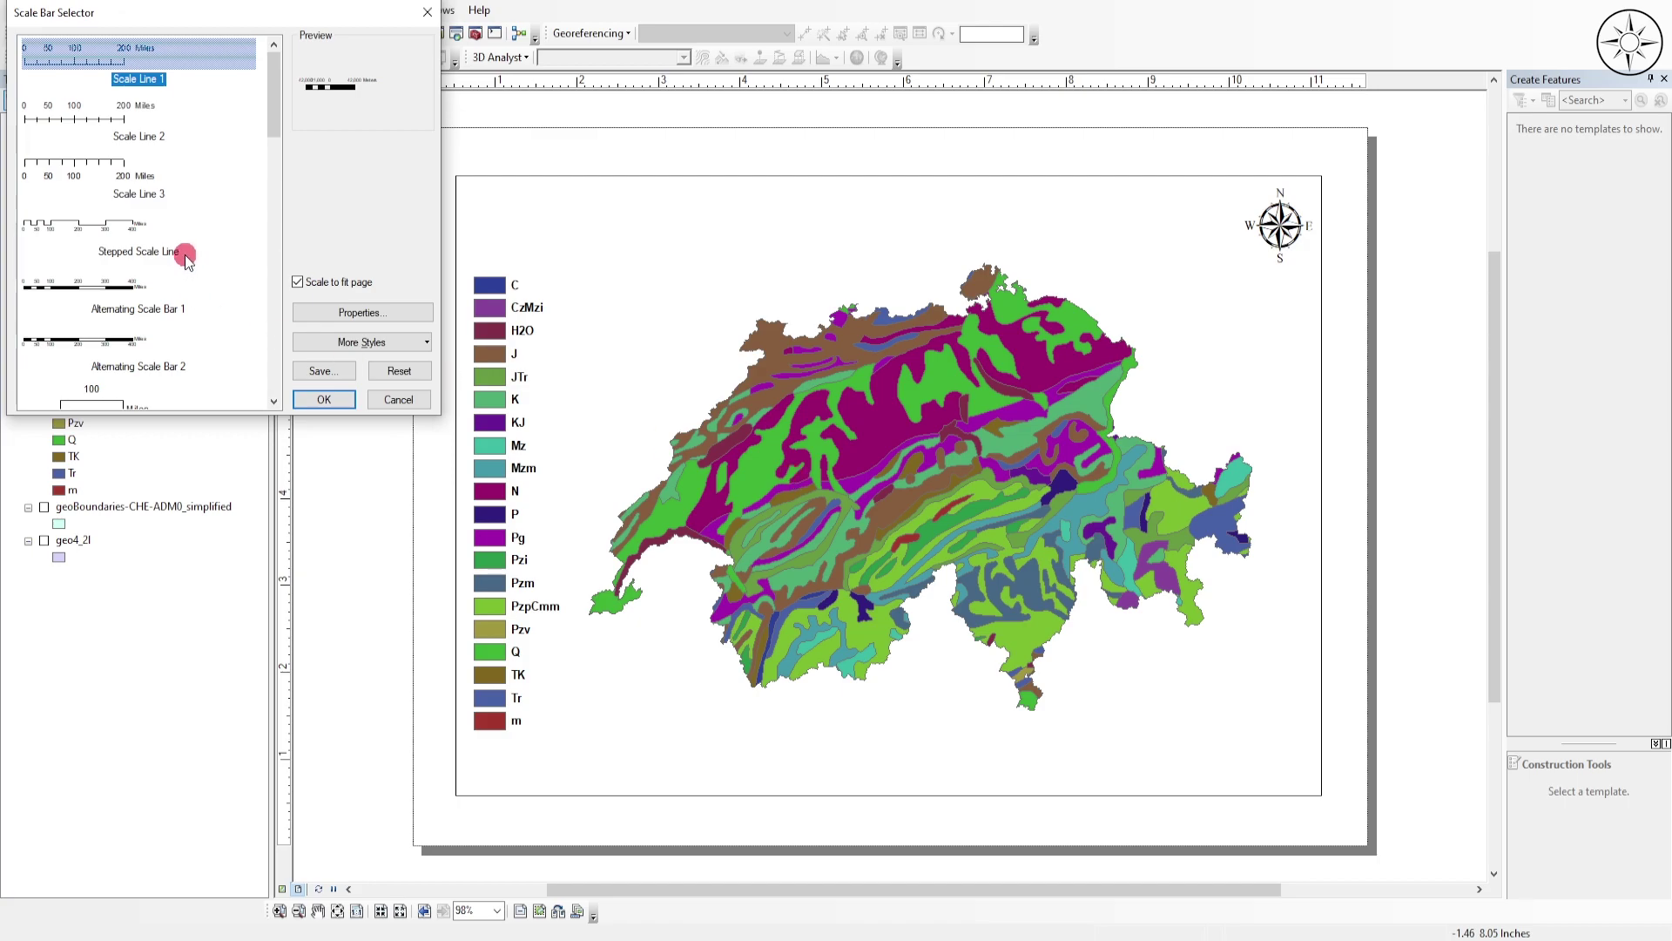
{"action": "scroll", "coordinate": [187, 261], "scroll_direction": "down", "scroll_amount": 3}
{"action": "left_click", "coordinate": [113, 320]}
{"action": "left_click", "coordinate": [322, 400]}
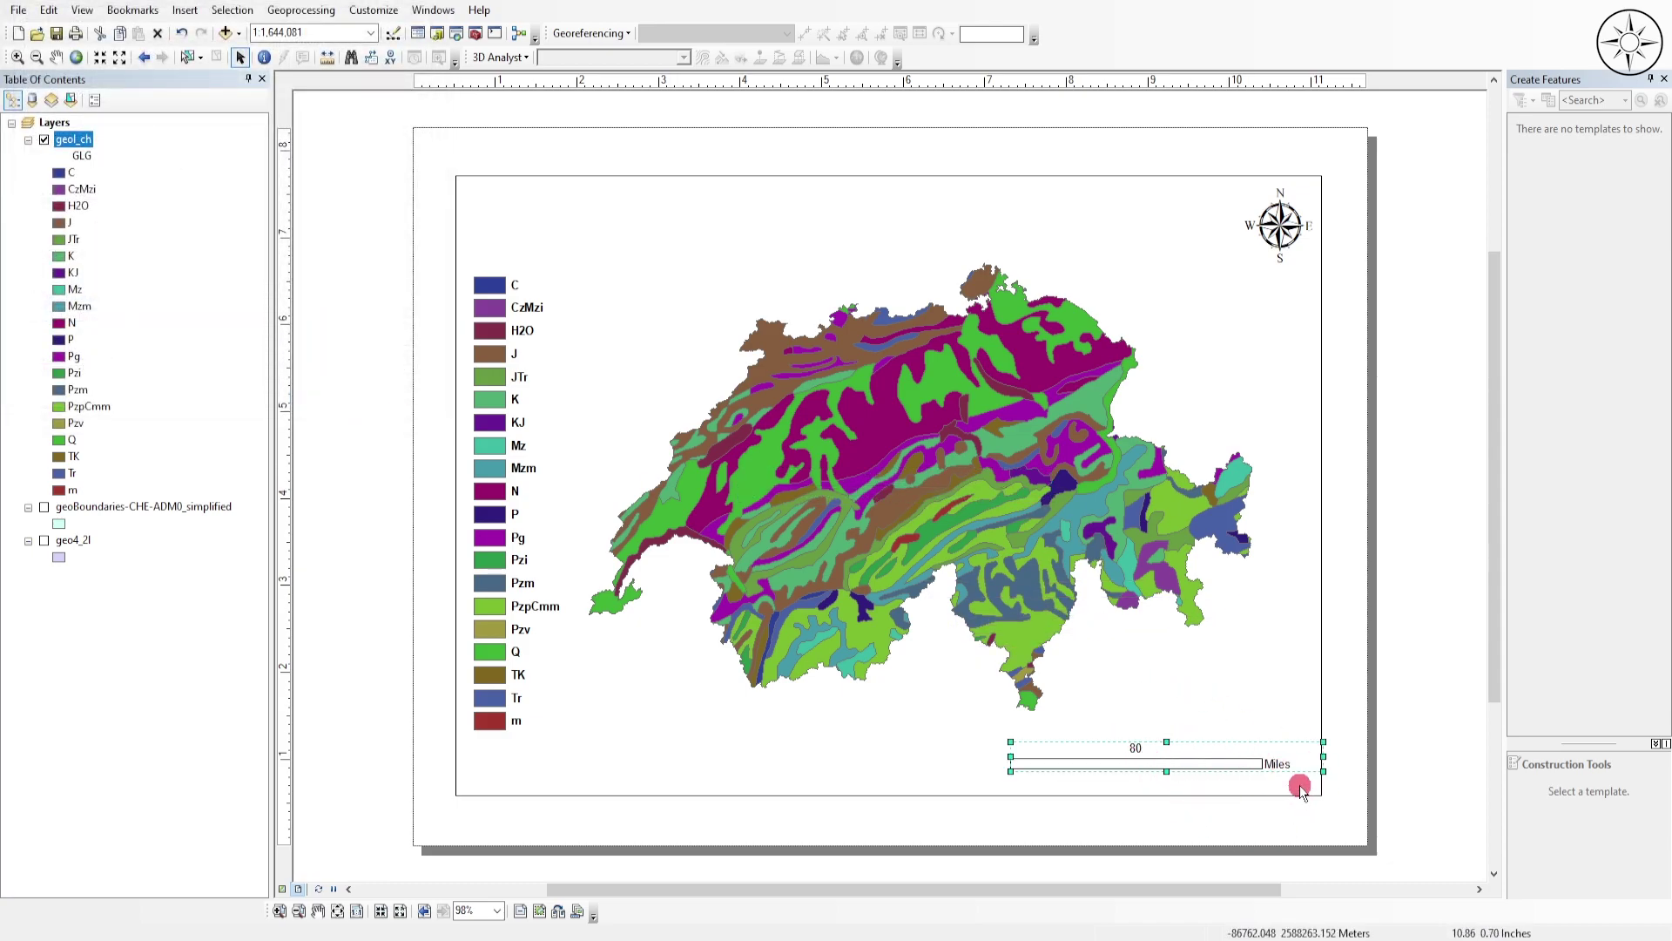
- Set the scale bar's division units to Kilometers, its label position to after labels, and its label text to km
{"action": "right_click", "coordinate": [1136, 758]}
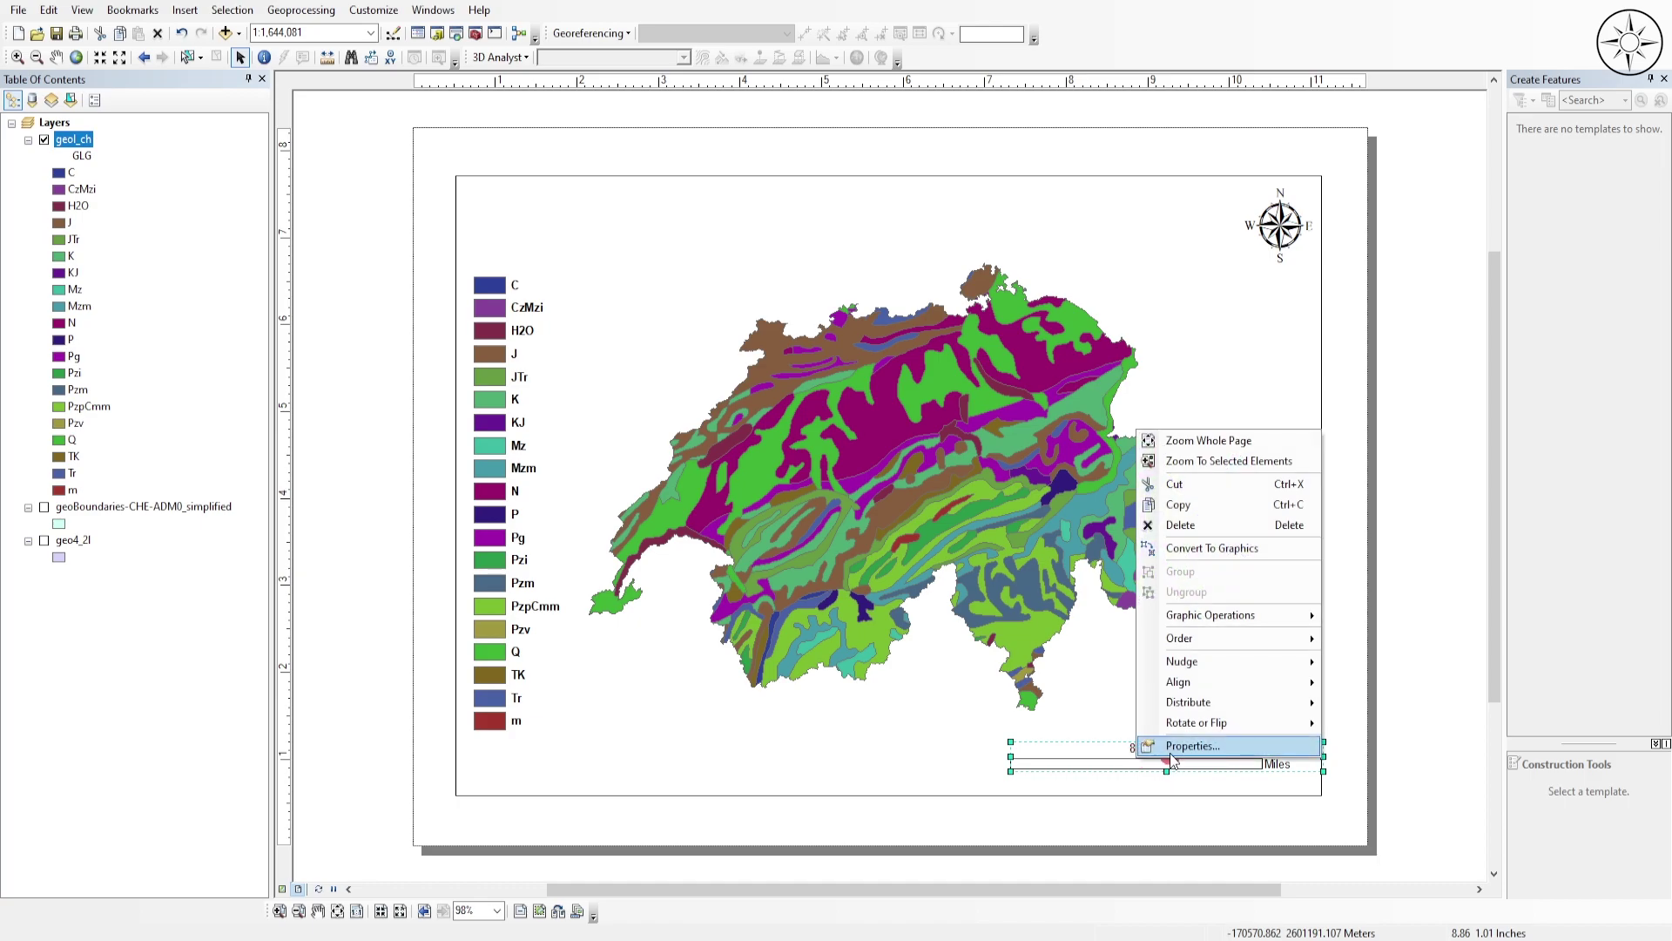
{"action": "left_click", "coordinate": [1176, 747]}
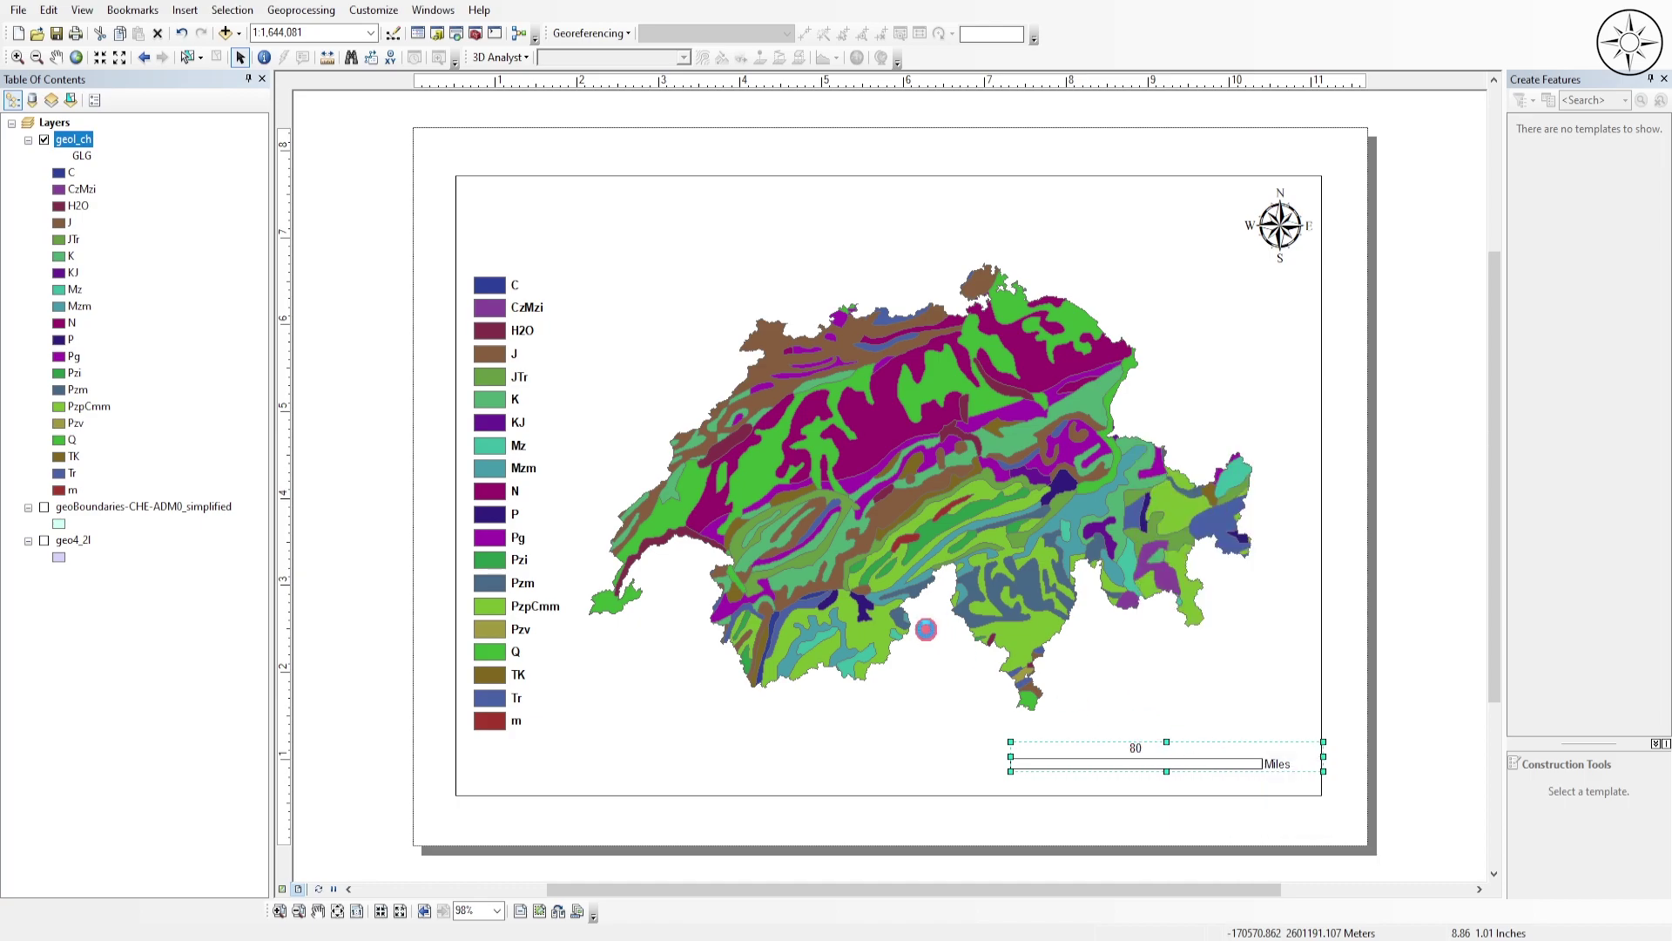
{"action": "left_click", "coordinate": [707, 273]}
{"action": "left_click", "coordinate": [901, 503]}
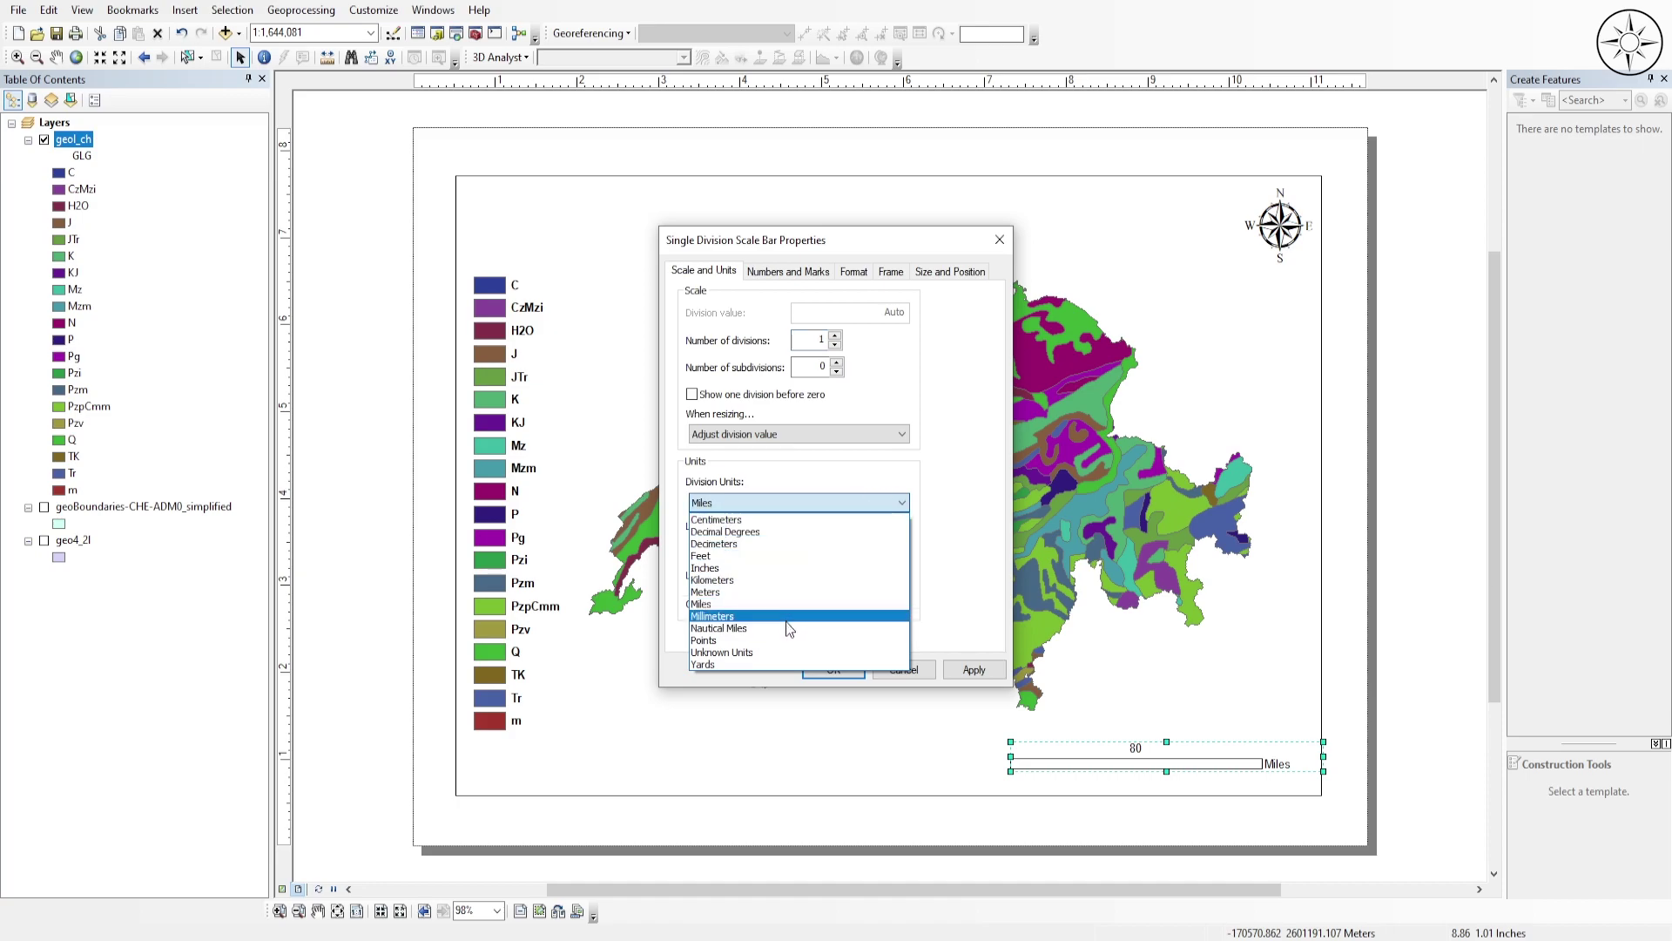
{"action": "left_click", "coordinate": [784, 580]}
{"action": "left_click", "coordinate": [824, 549]}
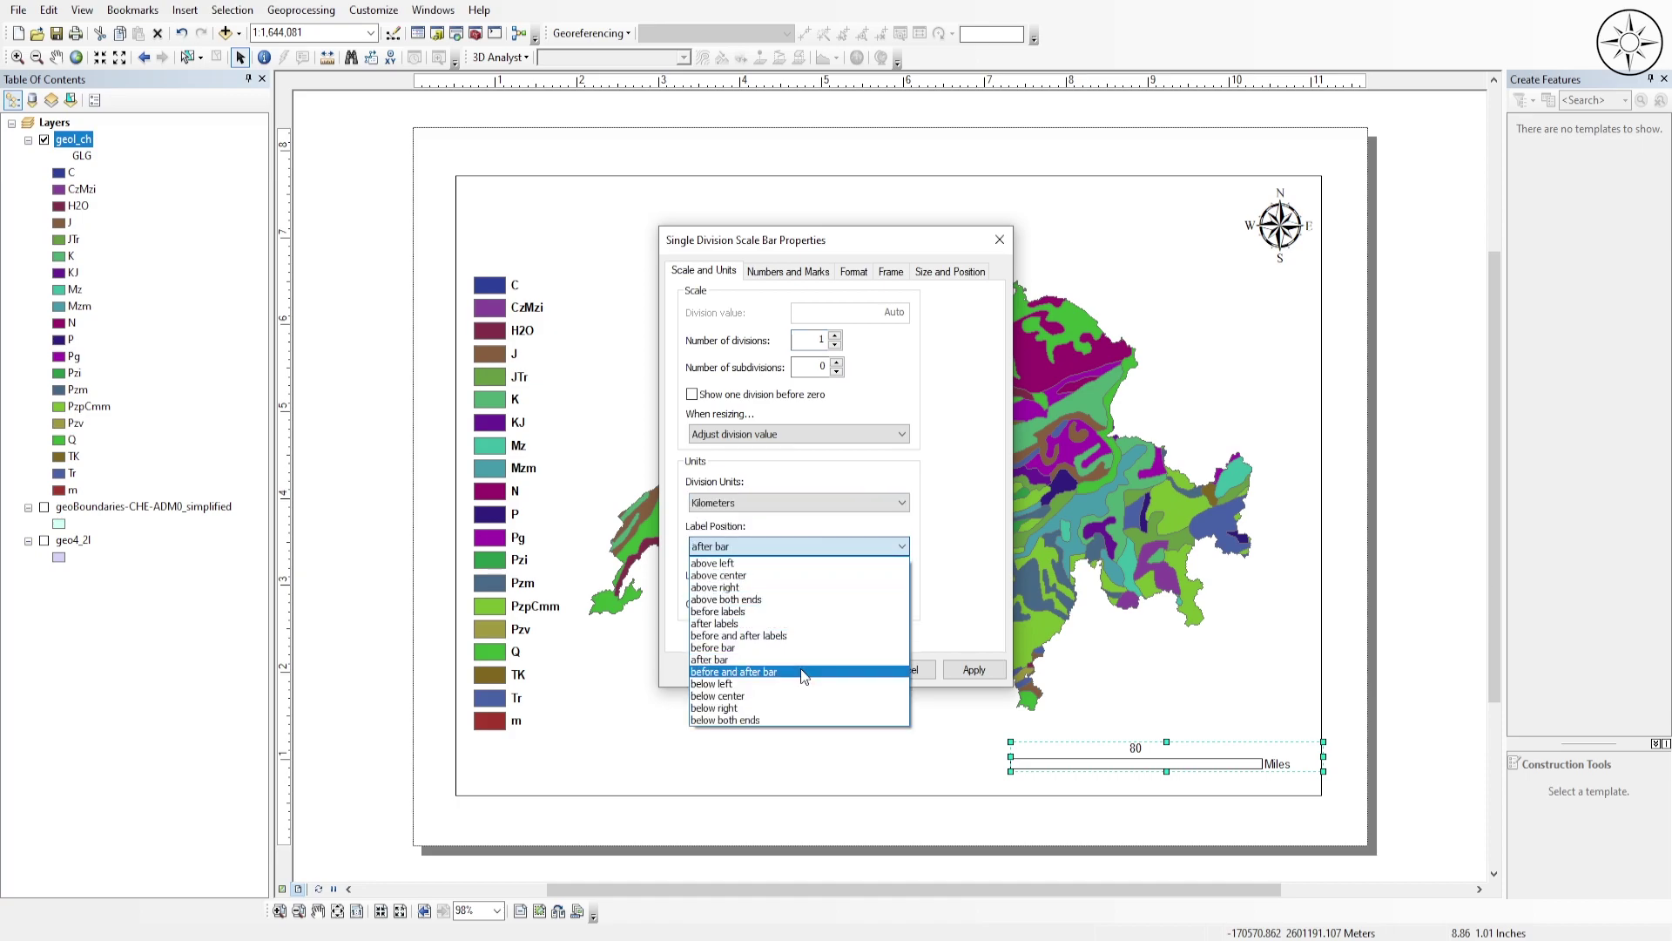
{"action": "left_click", "coordinate": [780, 624]}
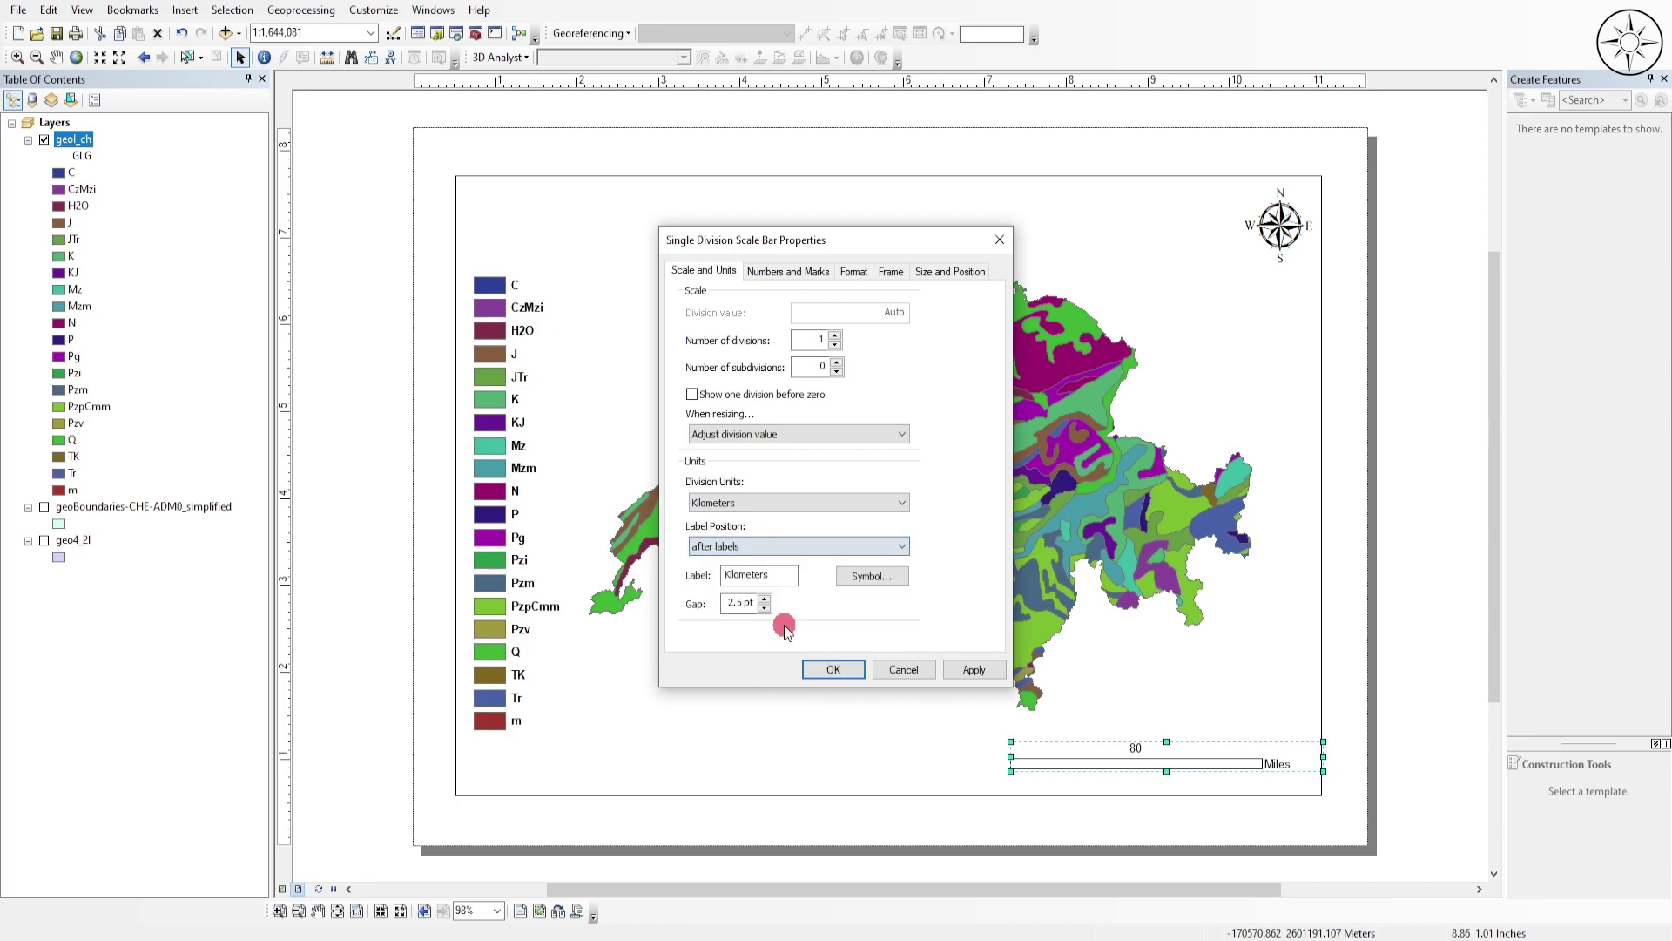
{"action": "double_click", "coordinate": [782, 588]}
{"action": "type", "text": "km"}
- Color the scale bar's bar black, apply the changes, and close its properties
{"action": "left_click", "coordinate": [787, 272]}
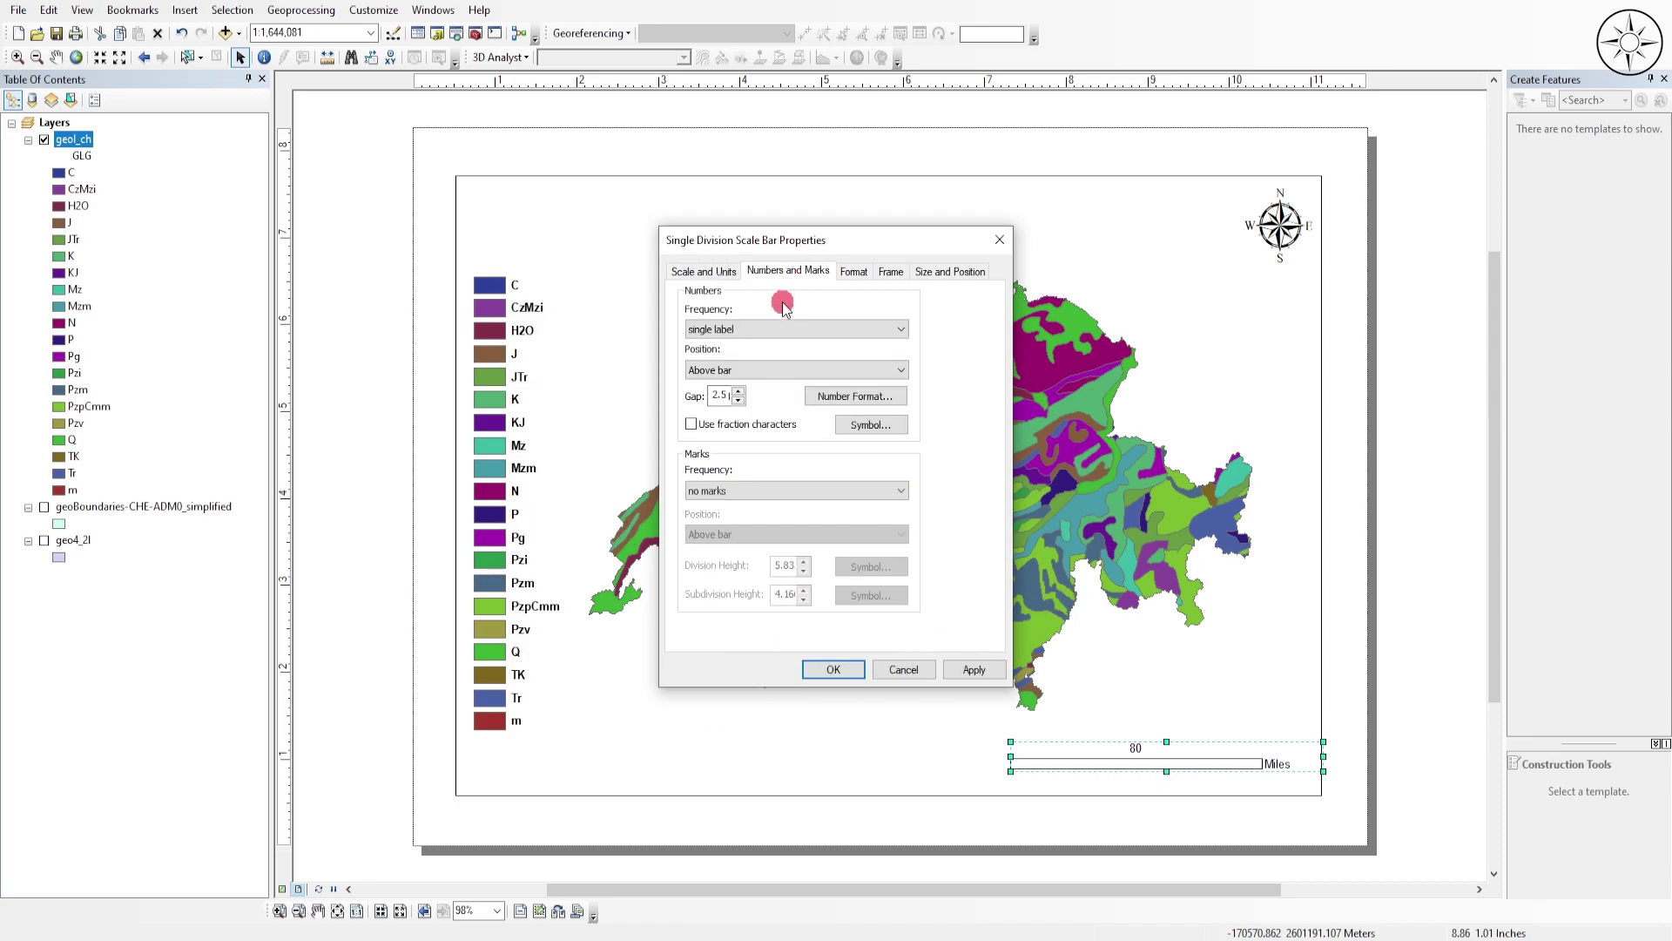
{"action": "left_click", "coordinate": [868, 269]}
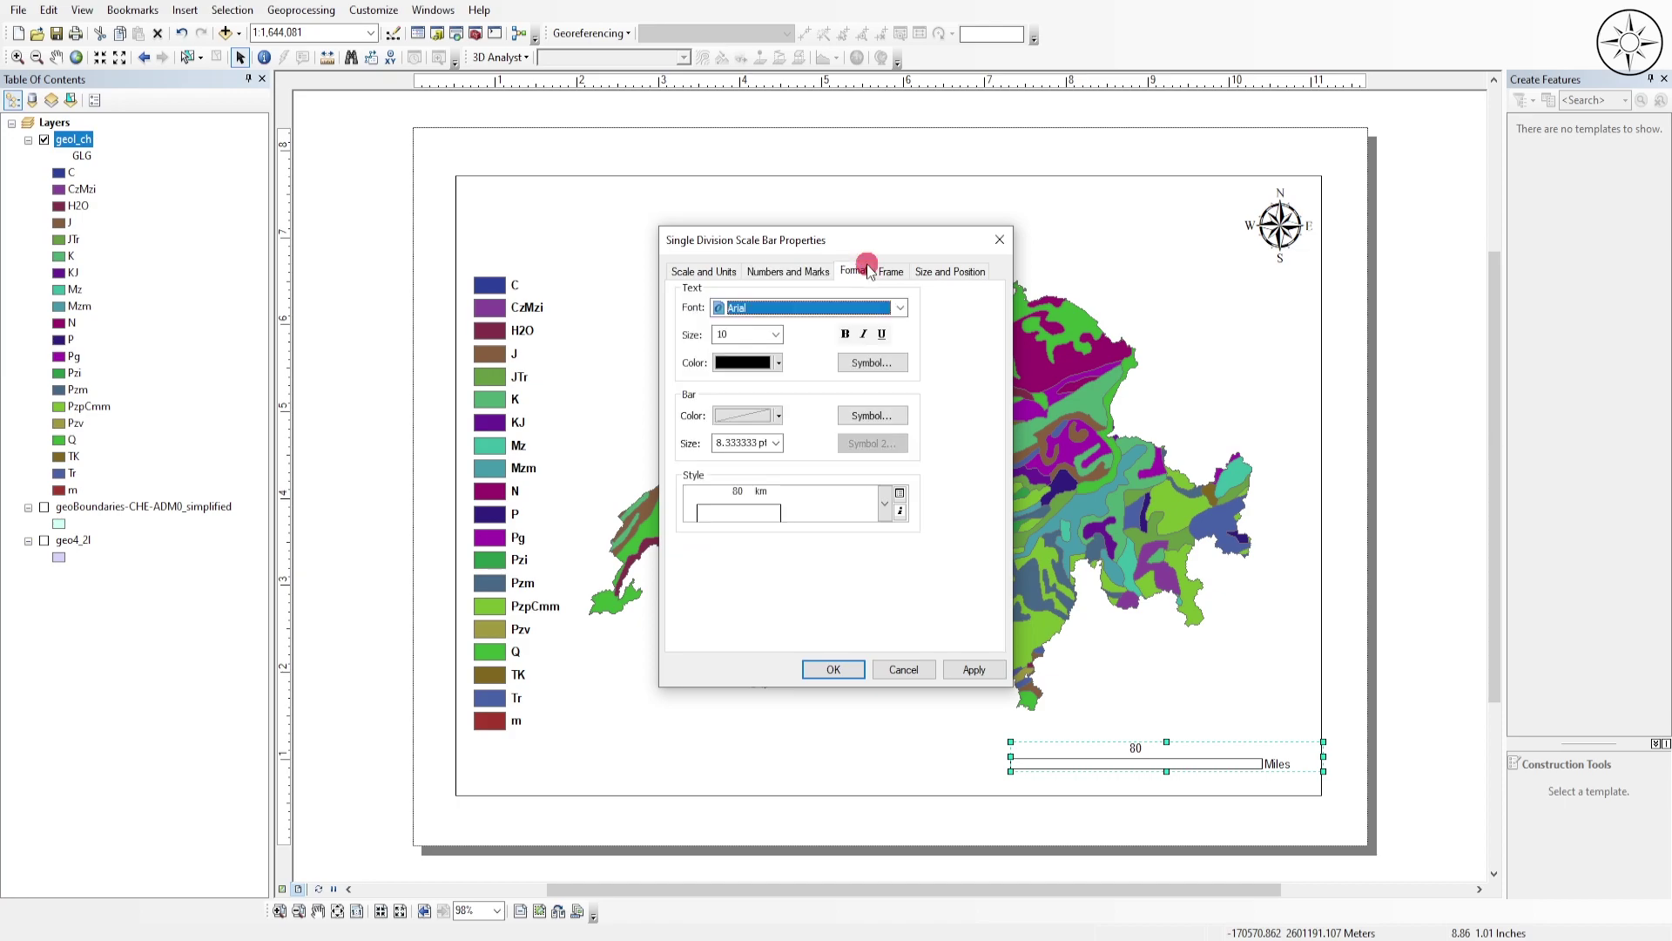
{"action": "left_click", "coordinate": [779, 416]}
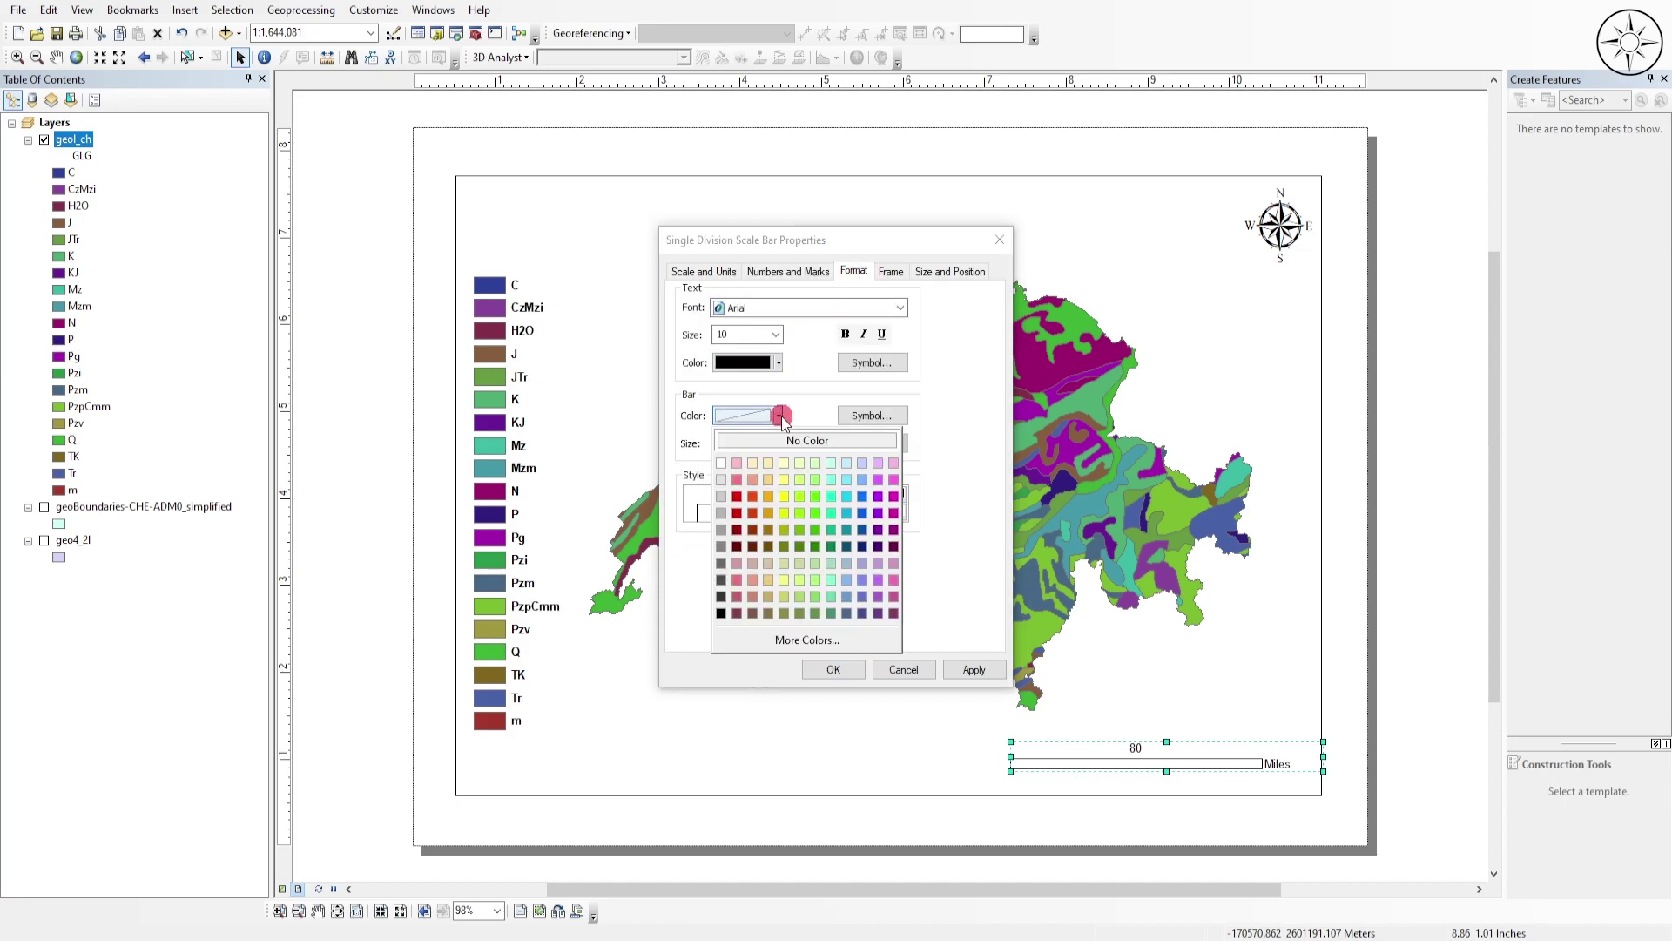
{"action": "left_click", "coordinate": [721, 614]}
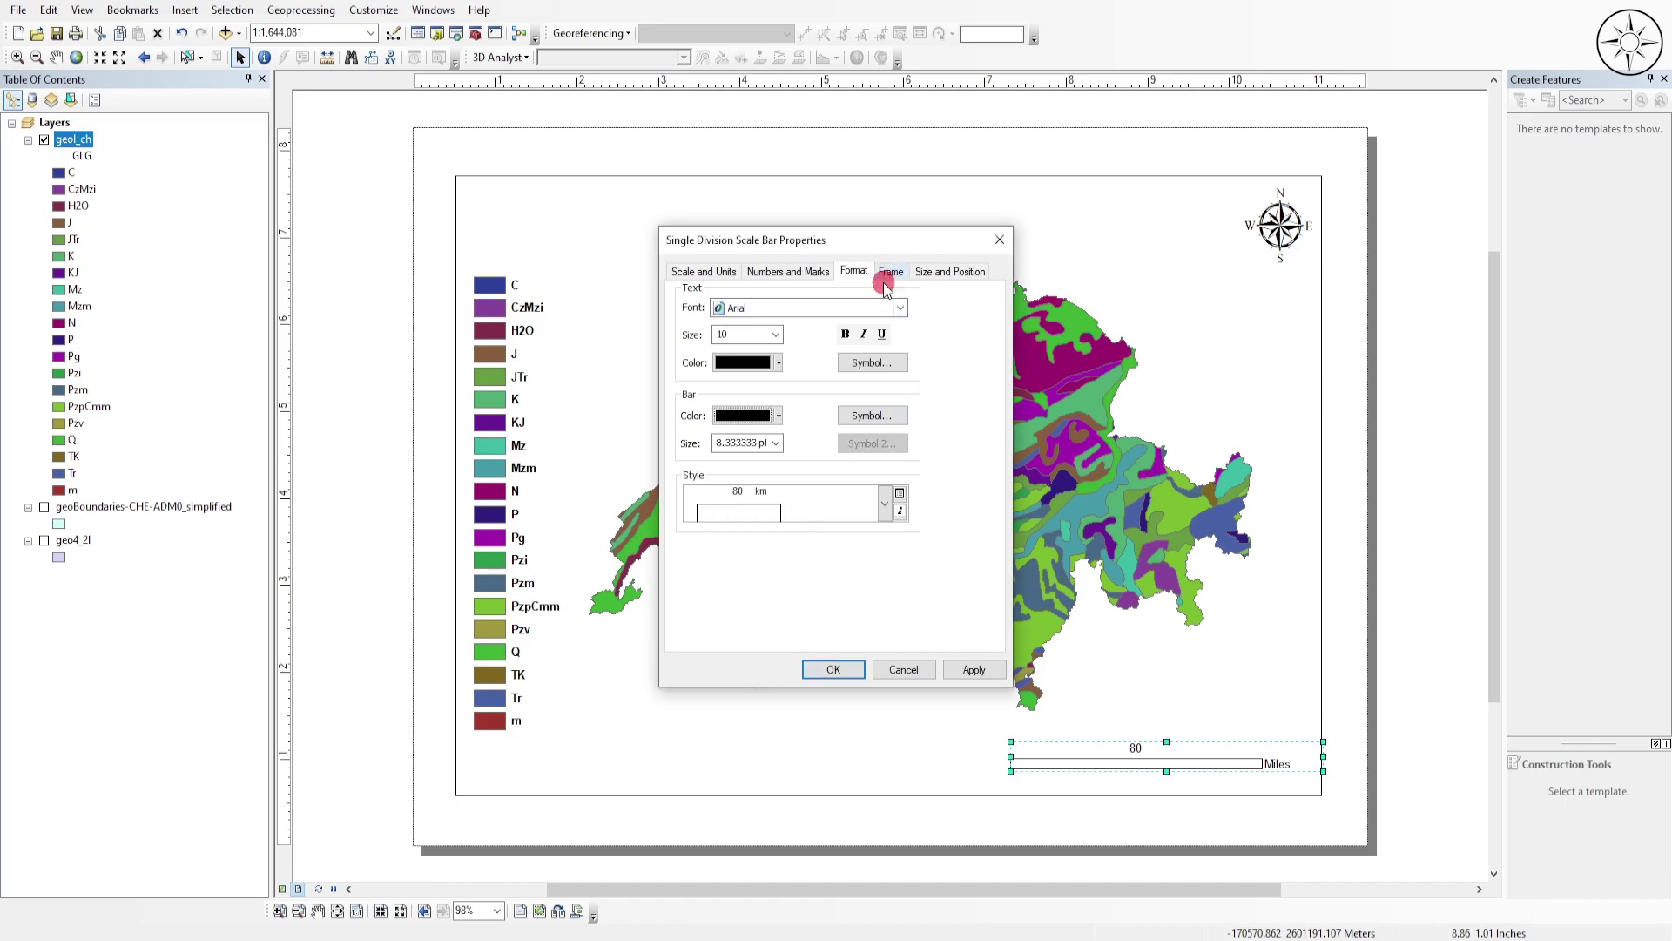
{"action": "left_click", "coordinate": [984, 673]}
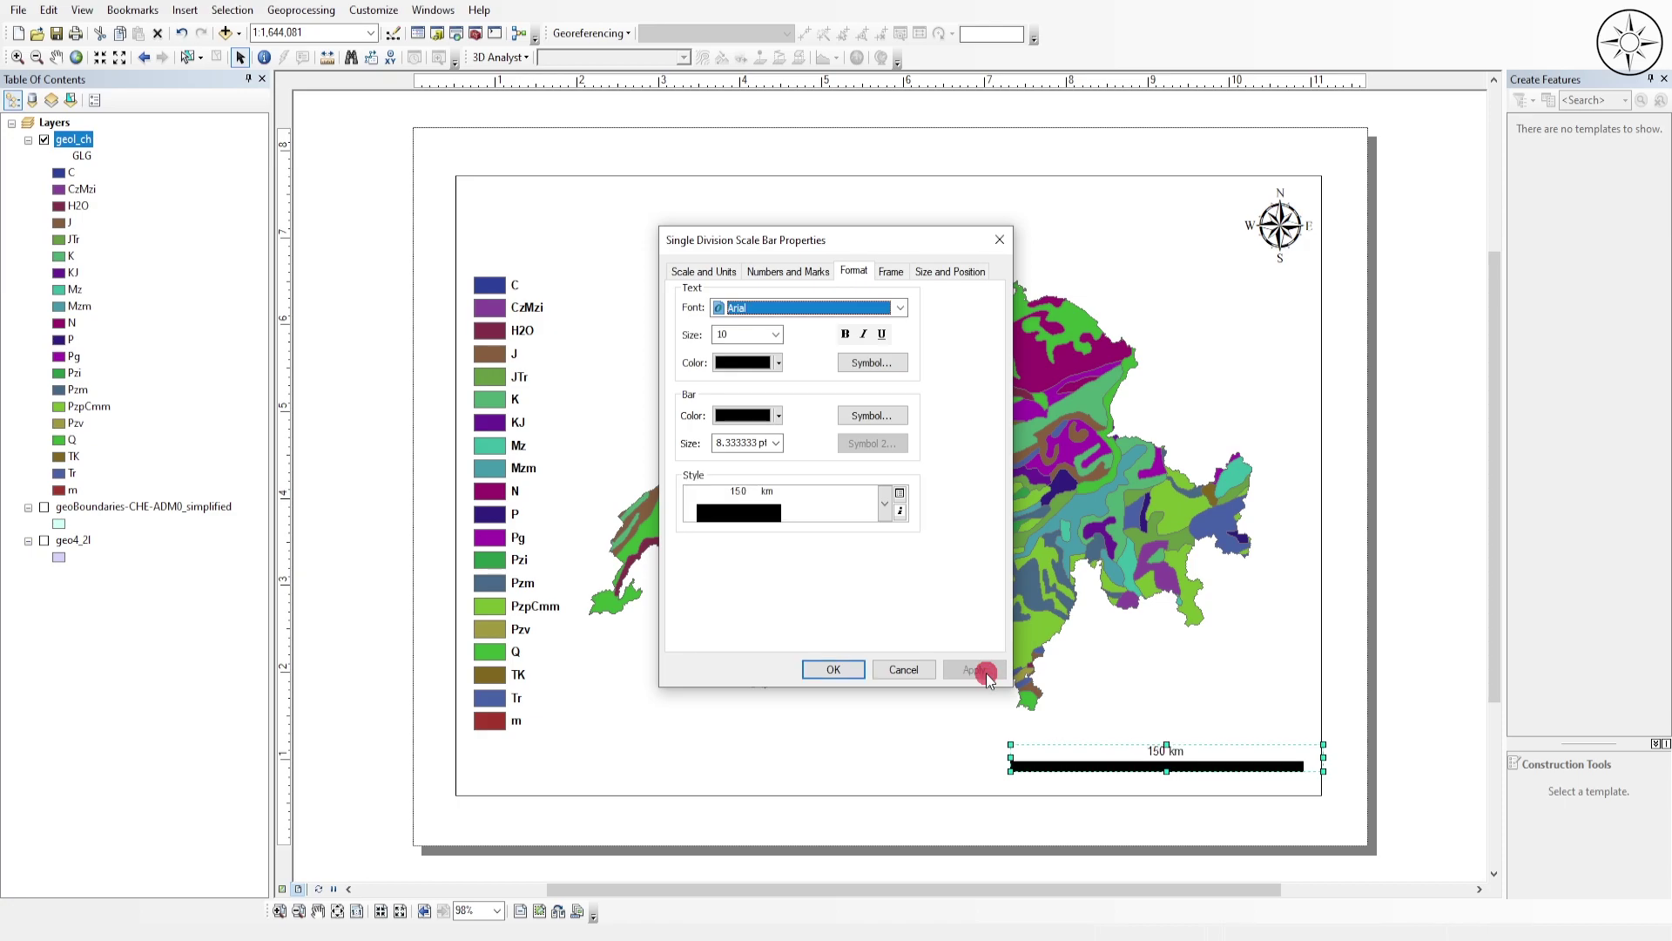
{"action": "left_click", "coordinate": [834, 668]}
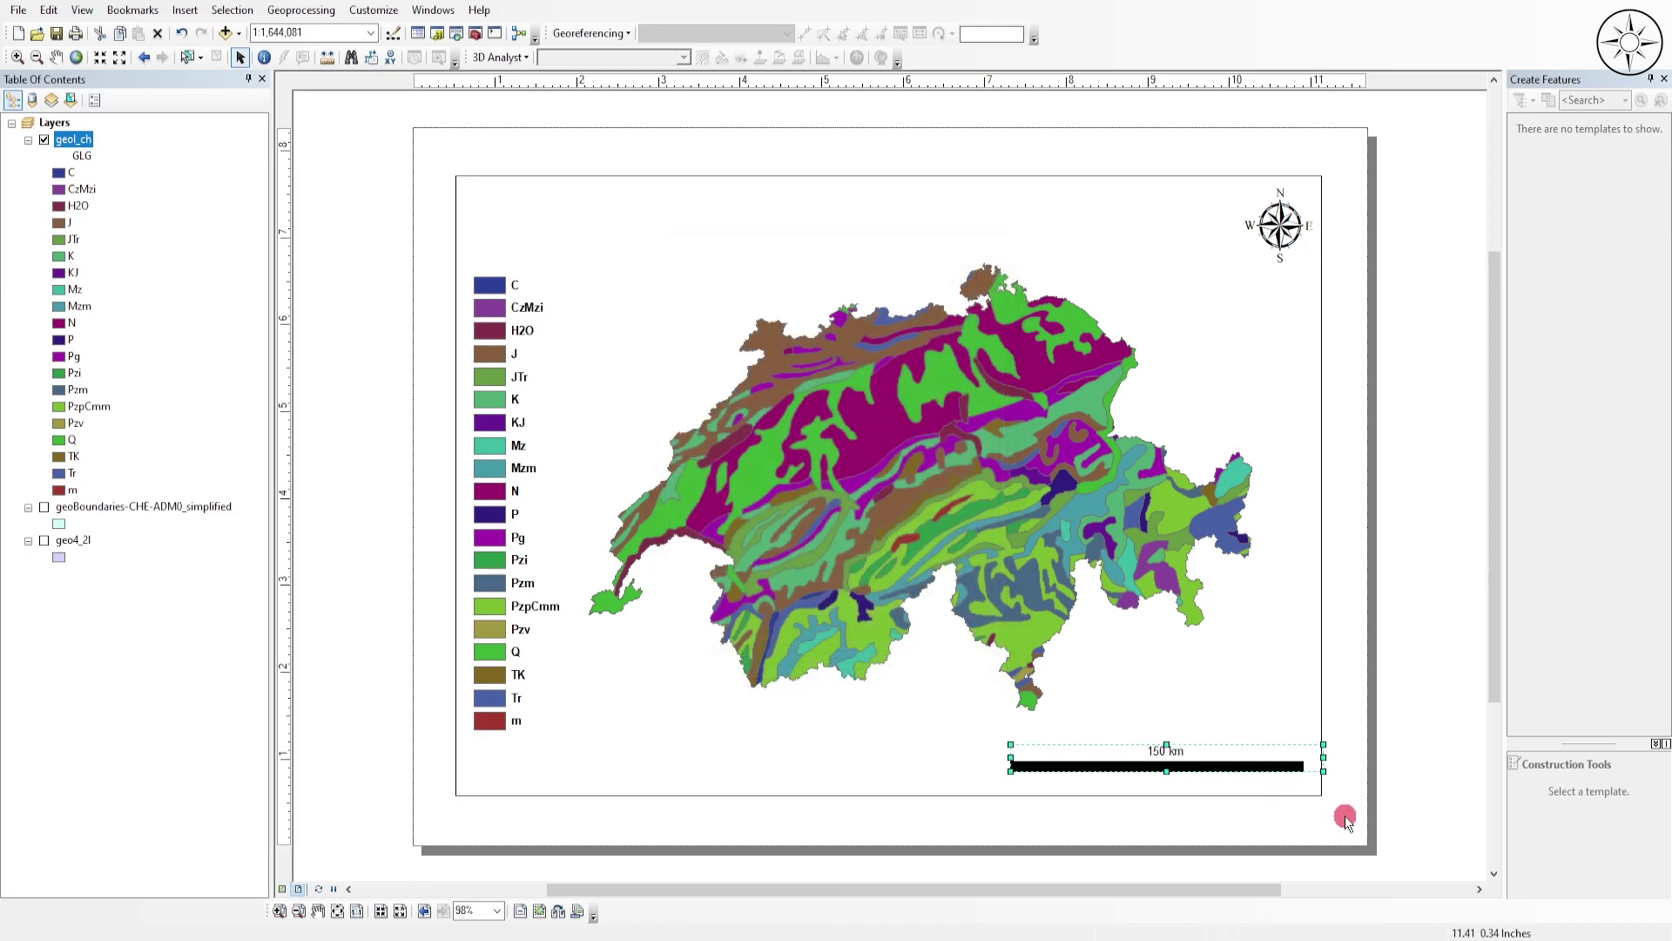
- Shorten the scale bar to 100 km, keeping it in the frame's lower-right corner, and deselect it
{"action": "left_click_drag", "start_coordinate": [1323, 756], "coordinate": [1291, 779]}
{"action": "left_click", "coordinate": [1074, 417]}
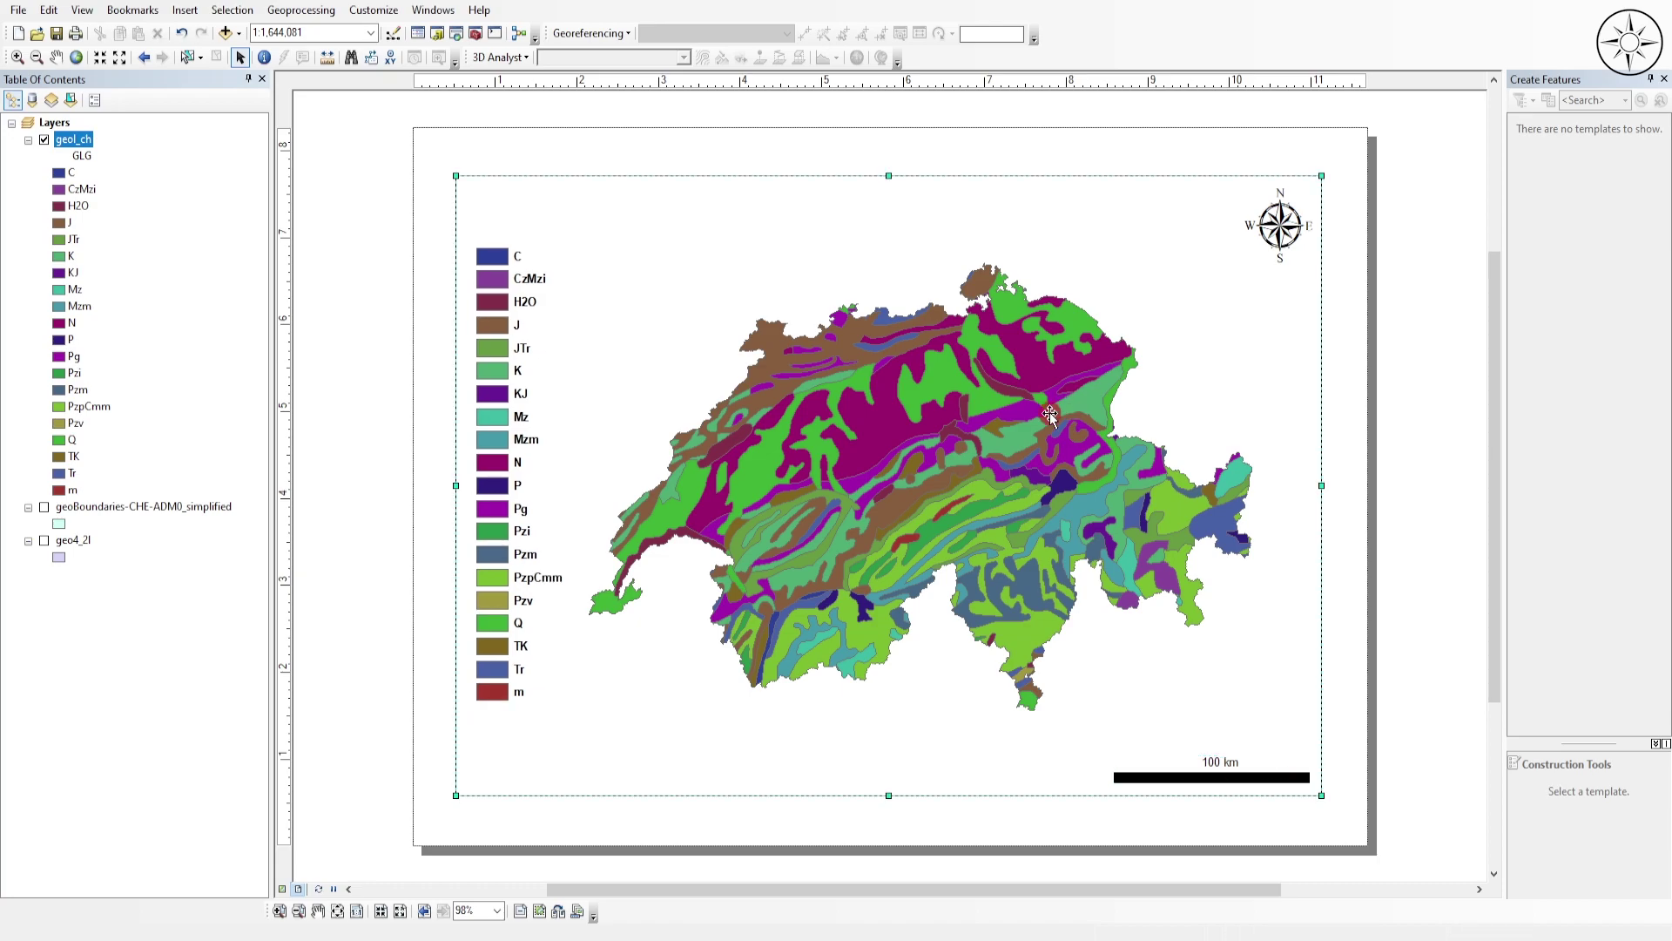
- Enlarge the map of Switzerland to about 1:1,414,174 and move the legend closer to the frame's left edge
{"action": "left_click", "coordinate": [17, 56]}
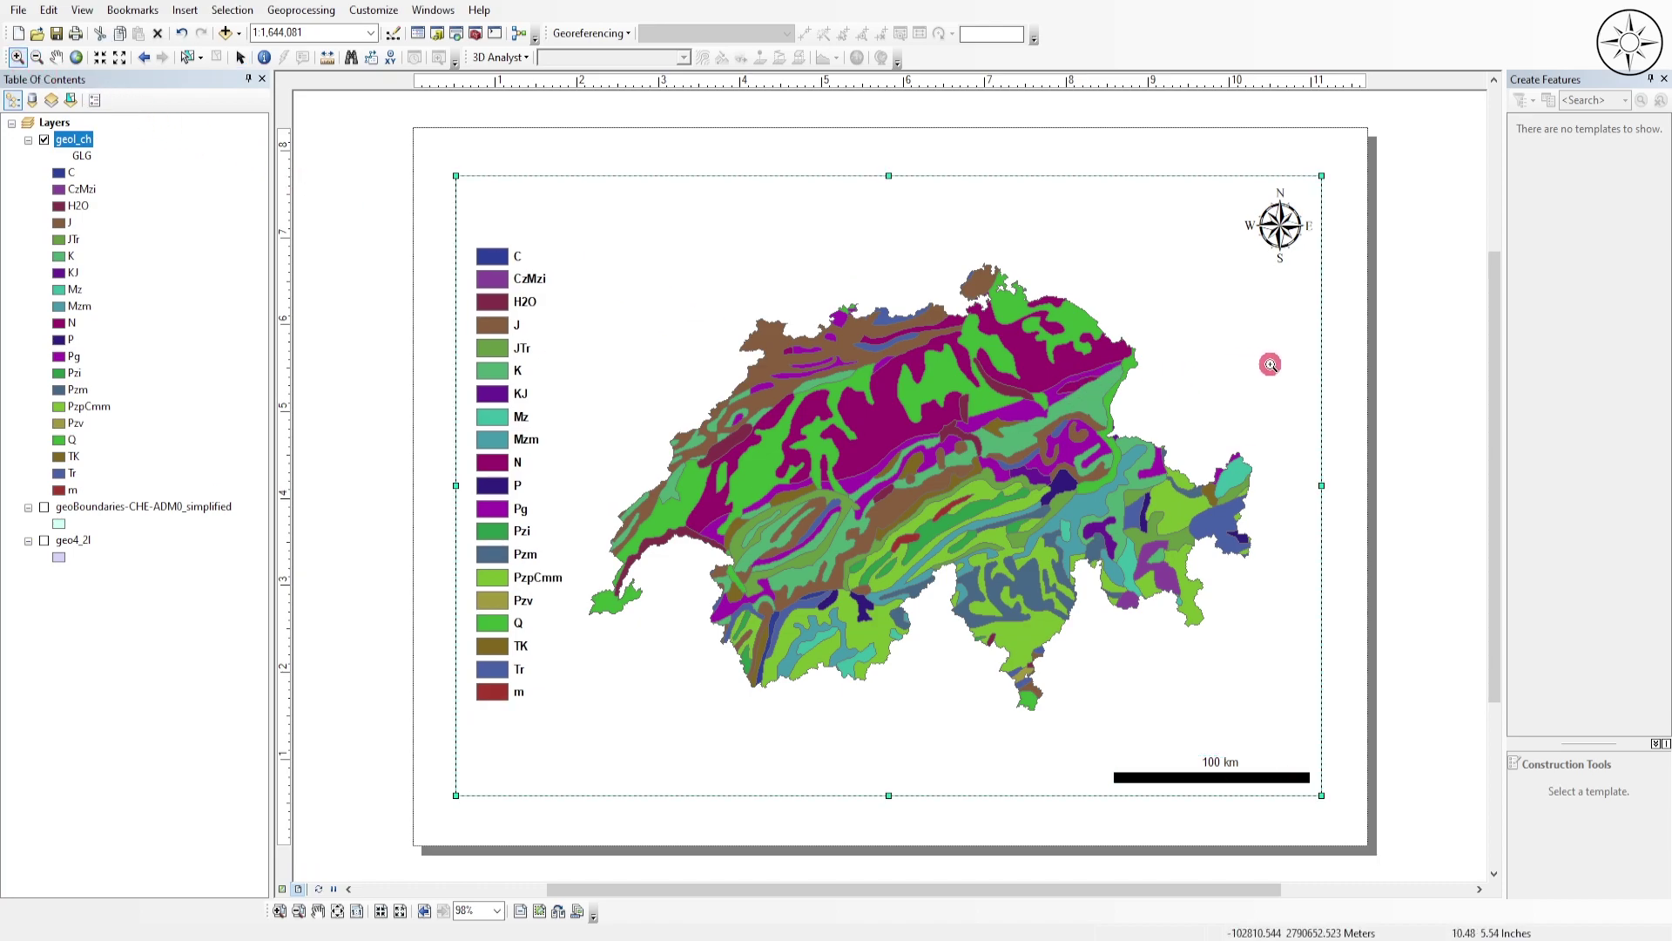
{"action": "left_click_drag", "start_coordinate": [1262, 229], "coordinate": [518, 744]}
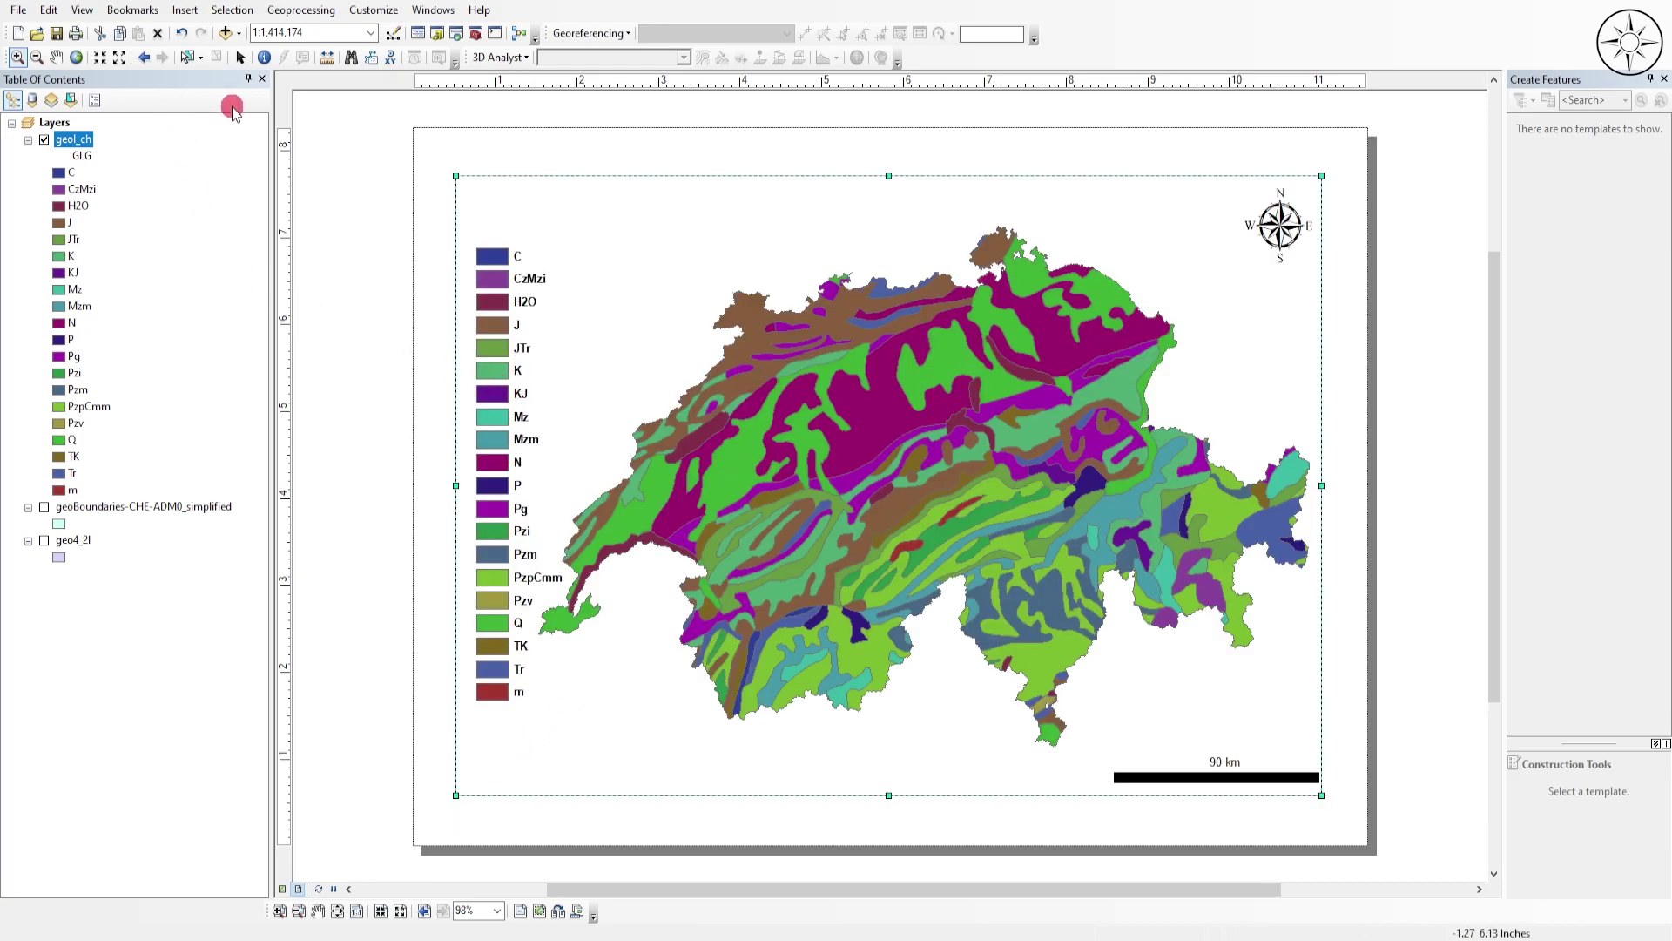
{"action": "left_click_drag", "start_coordinate": [512, 465], "coordinate": [501, 474]}
- Shorten the scale bar to 50 km, fit it inside the frame's lower-right corner, and deselect it
{"action": "left_click", "coordinate": [1230, 774]}
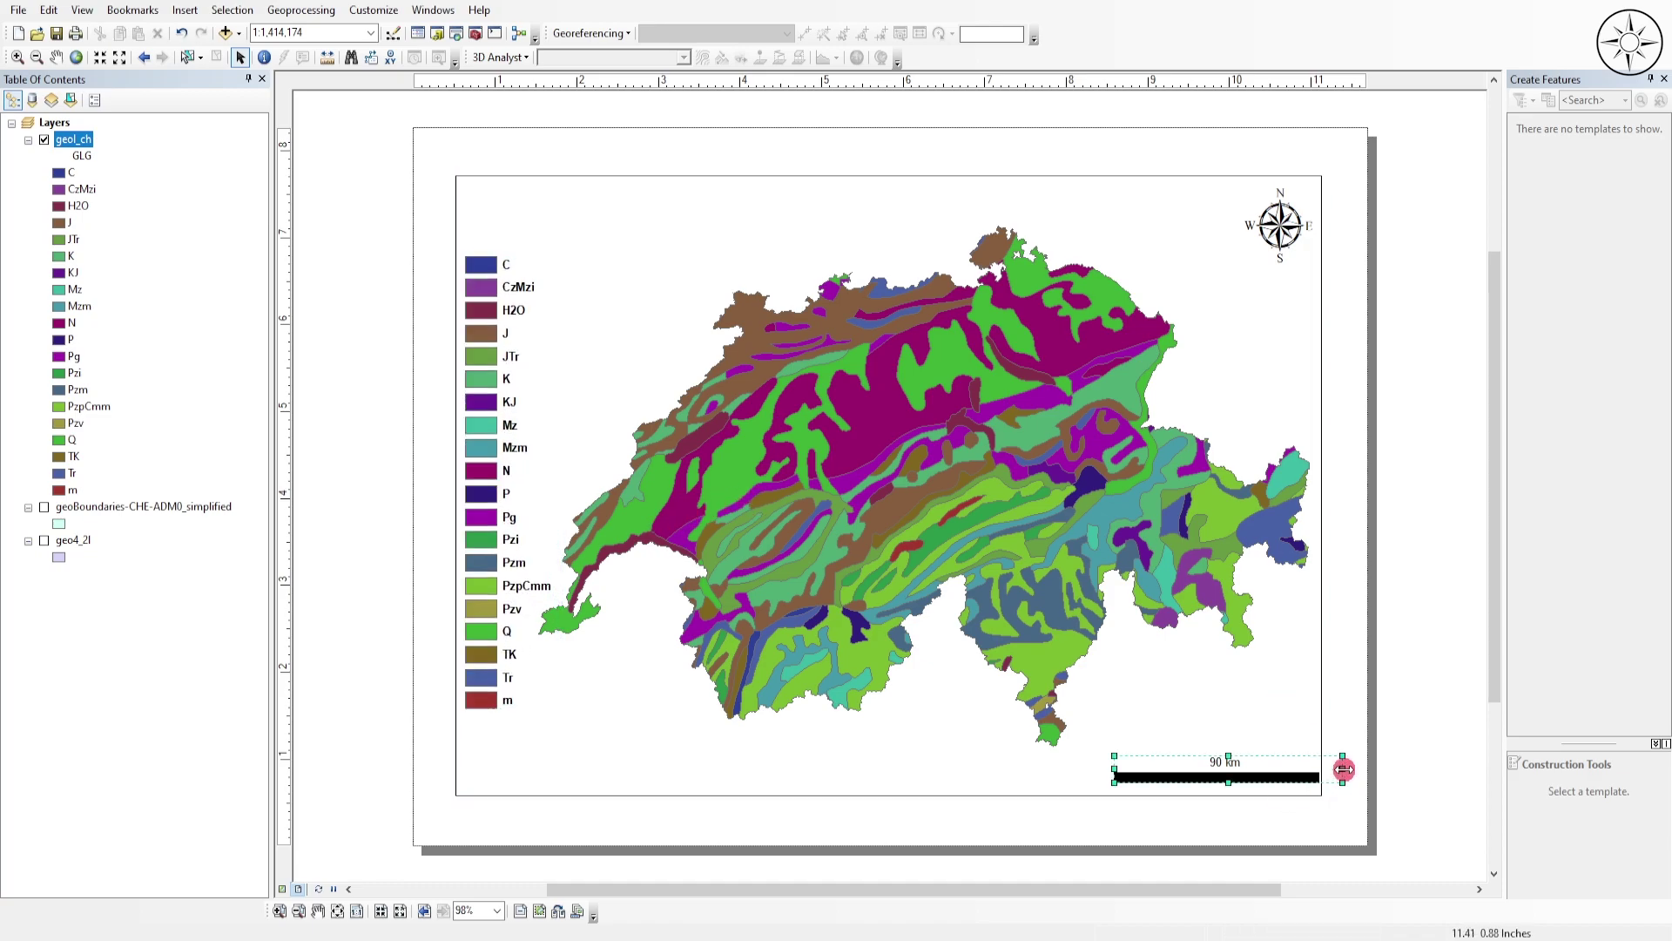
{"action": "left_click_drag", "start_coordinate": [1334, 768], "coordinate": [1143, 773]}
{"action": "left_click", "coordinate": [1373, 327]}
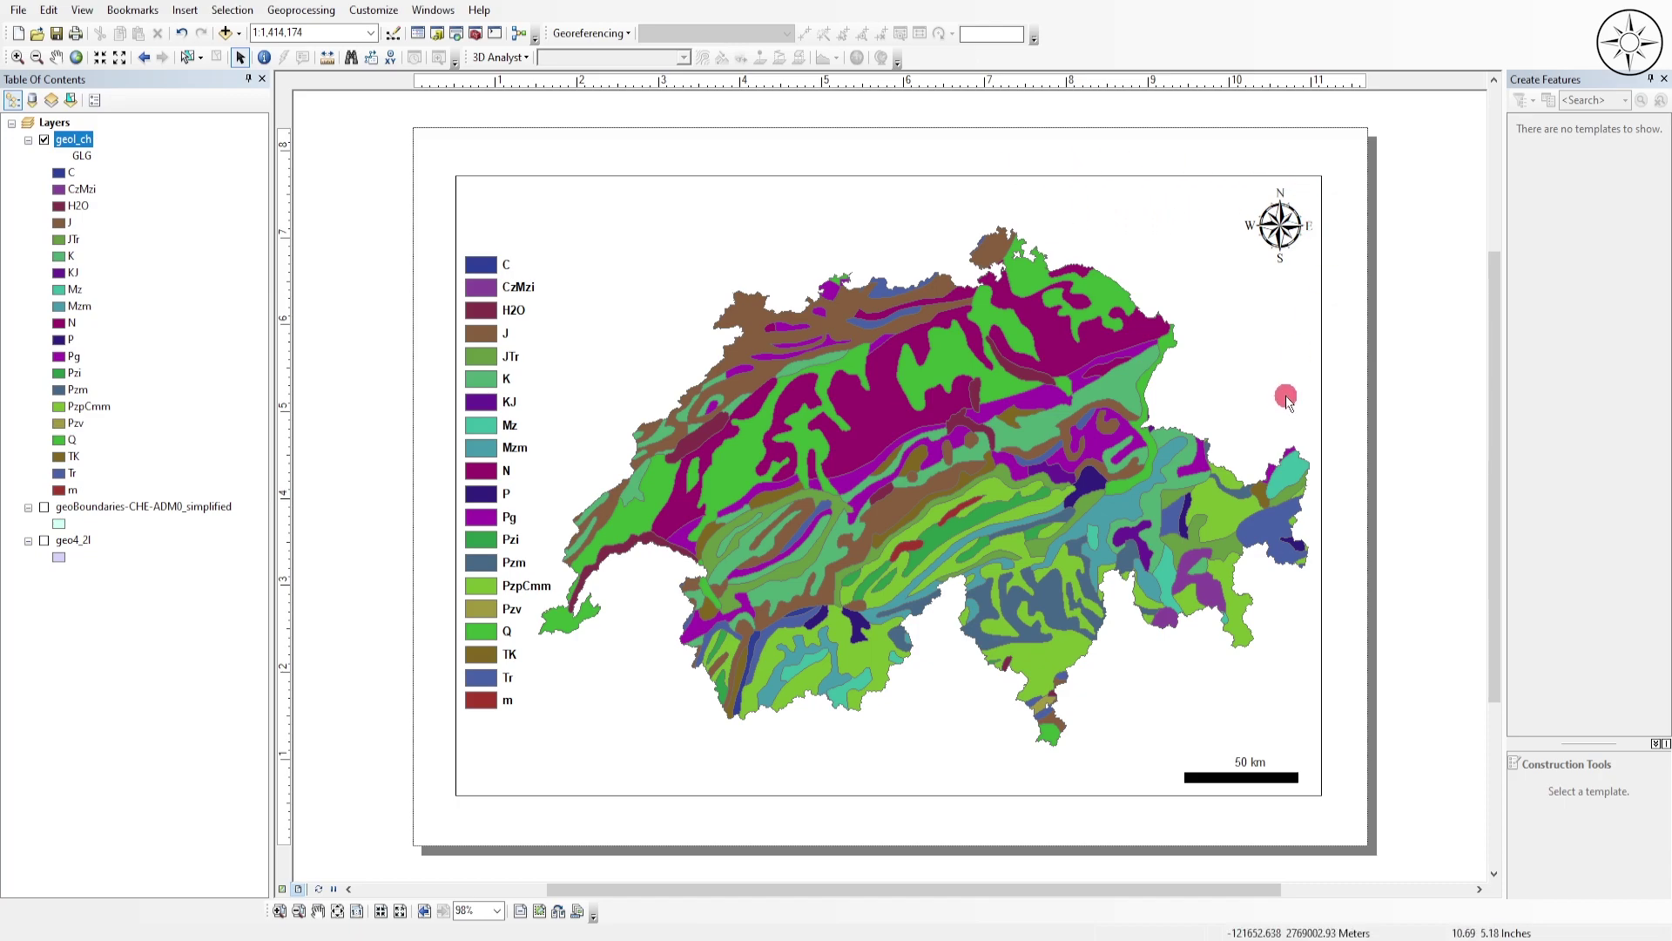
- Add a measured grid with lines and labels to the data frame at 70000 m X and 50000 m Y intervals
{"action": "left_click", "coordinate": [1127, 206]}
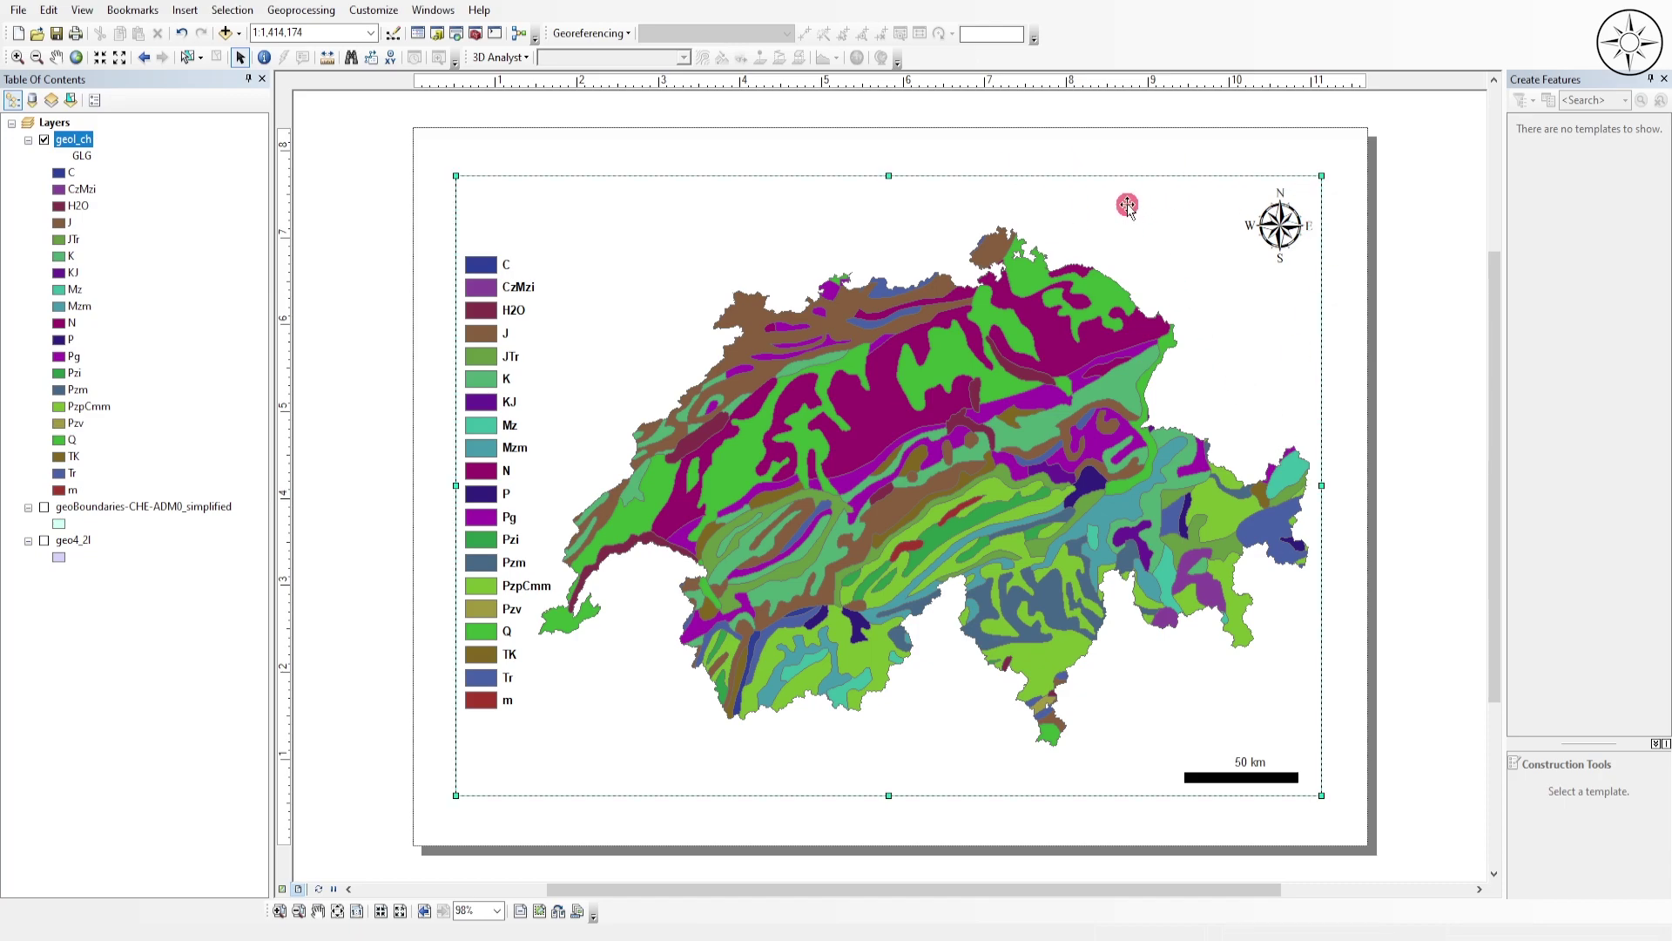
{"action": "right_click", "coordinate": [1127, 205]}
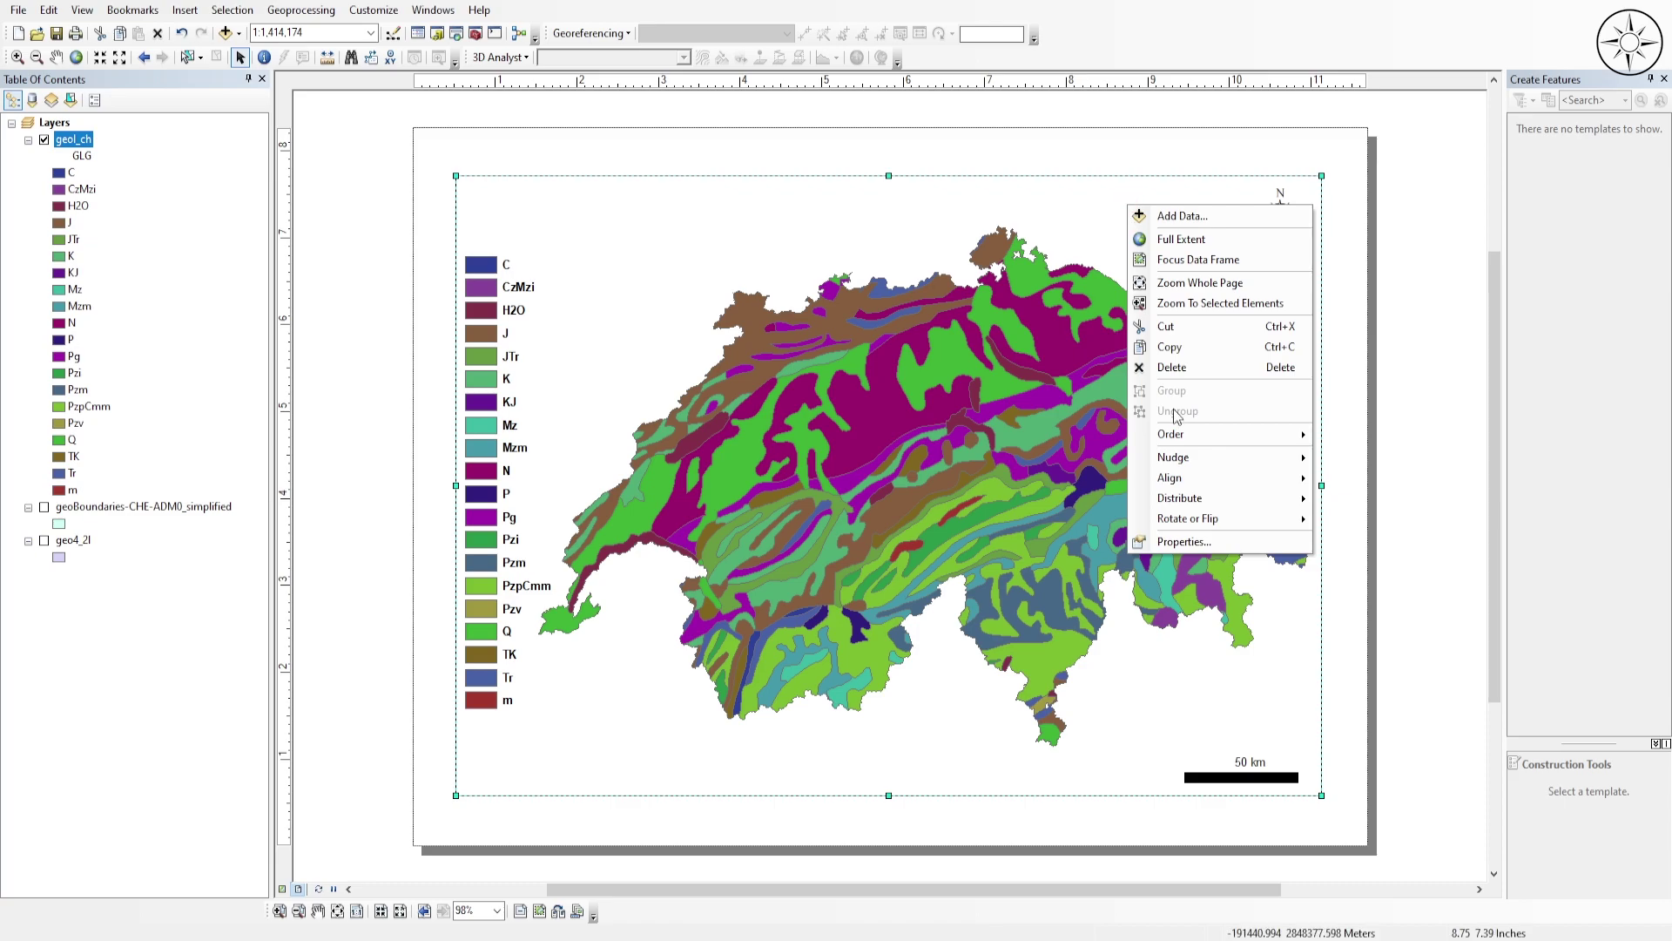
{"action": "left_click", "coordinate": [1198, 541]}
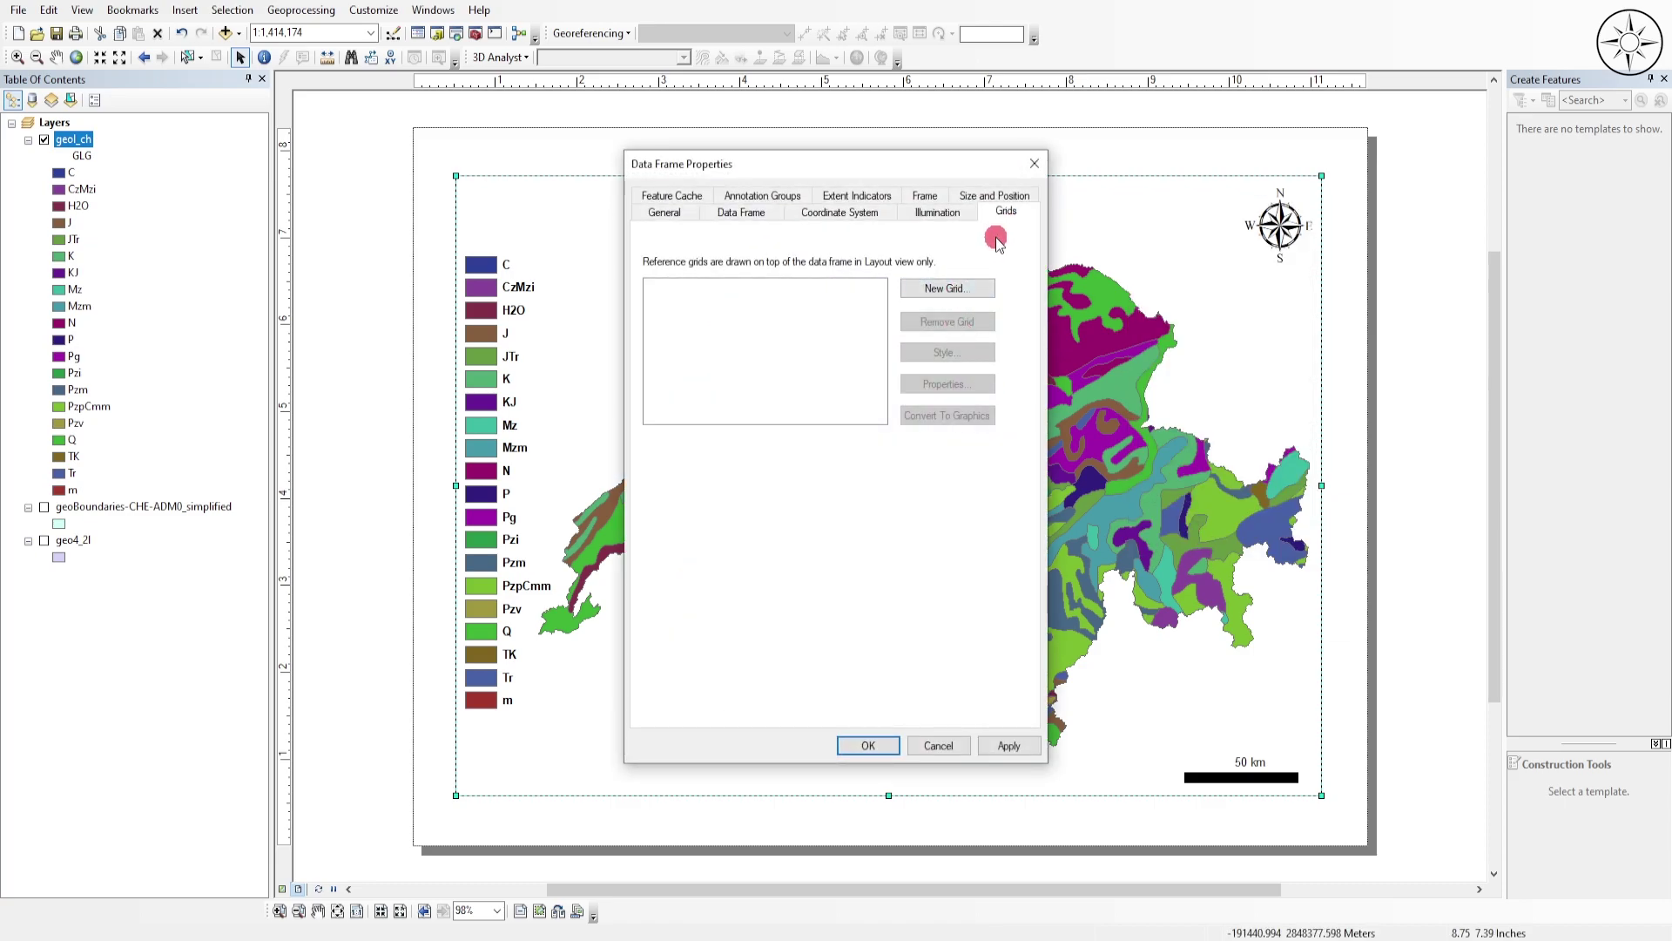
{"action": "left_click", "coordinate": [948, 289]}
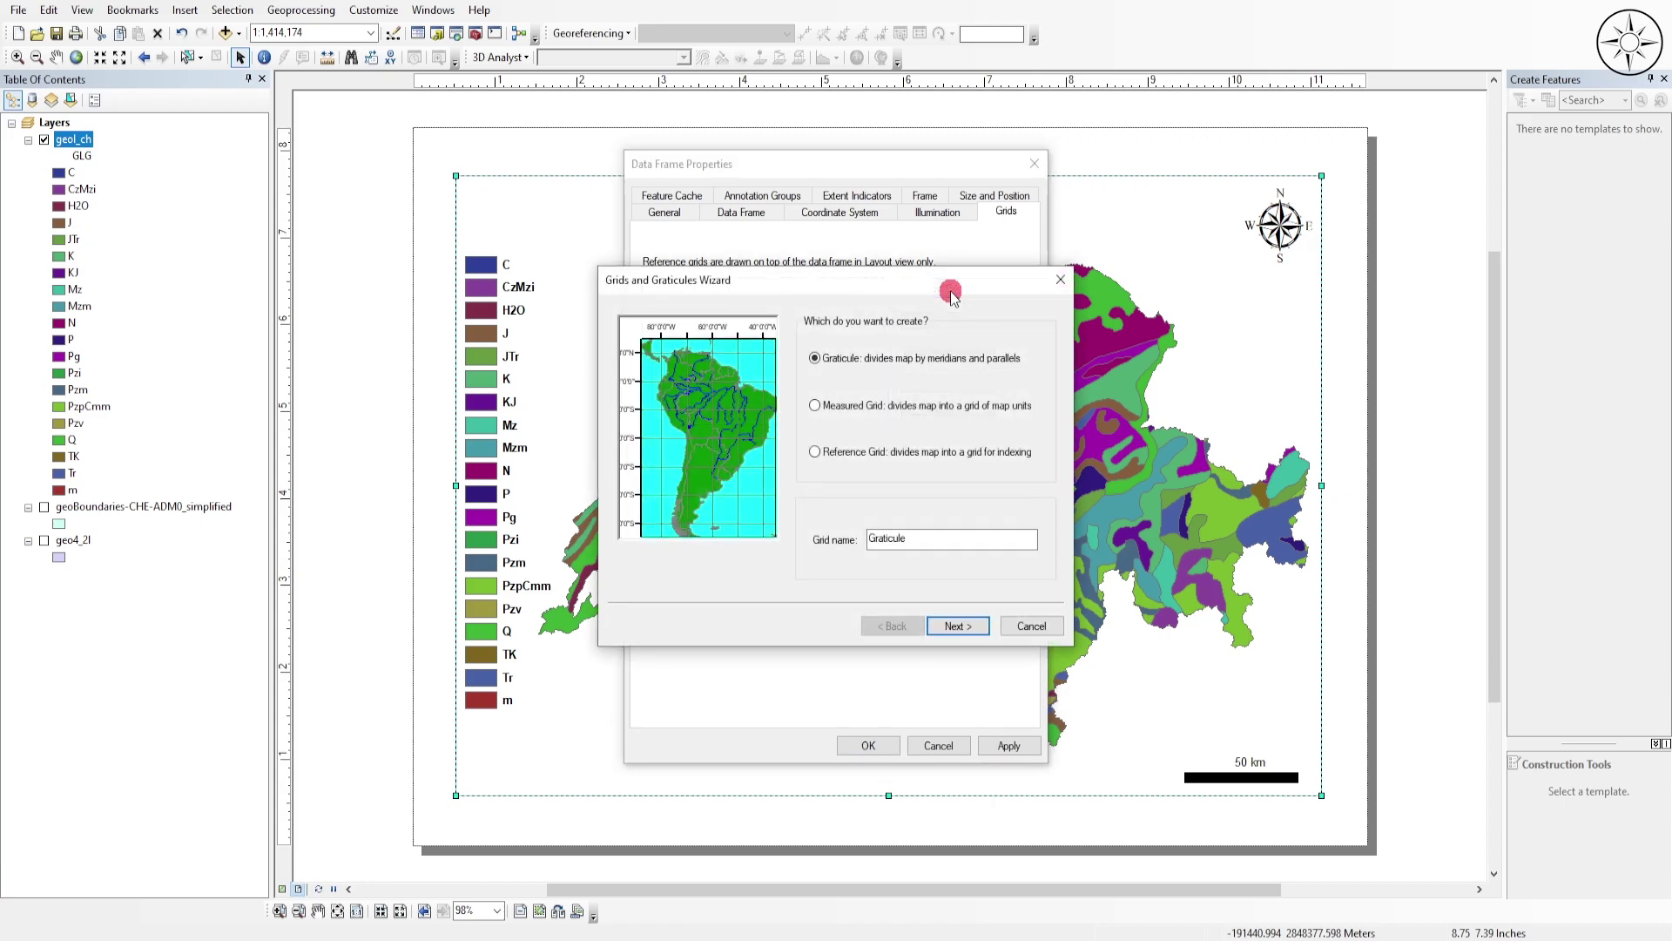
{"action": "left_click", "coordinate": [871, 407]}
{"action": "left_click", "coordinate": [962, 629]}
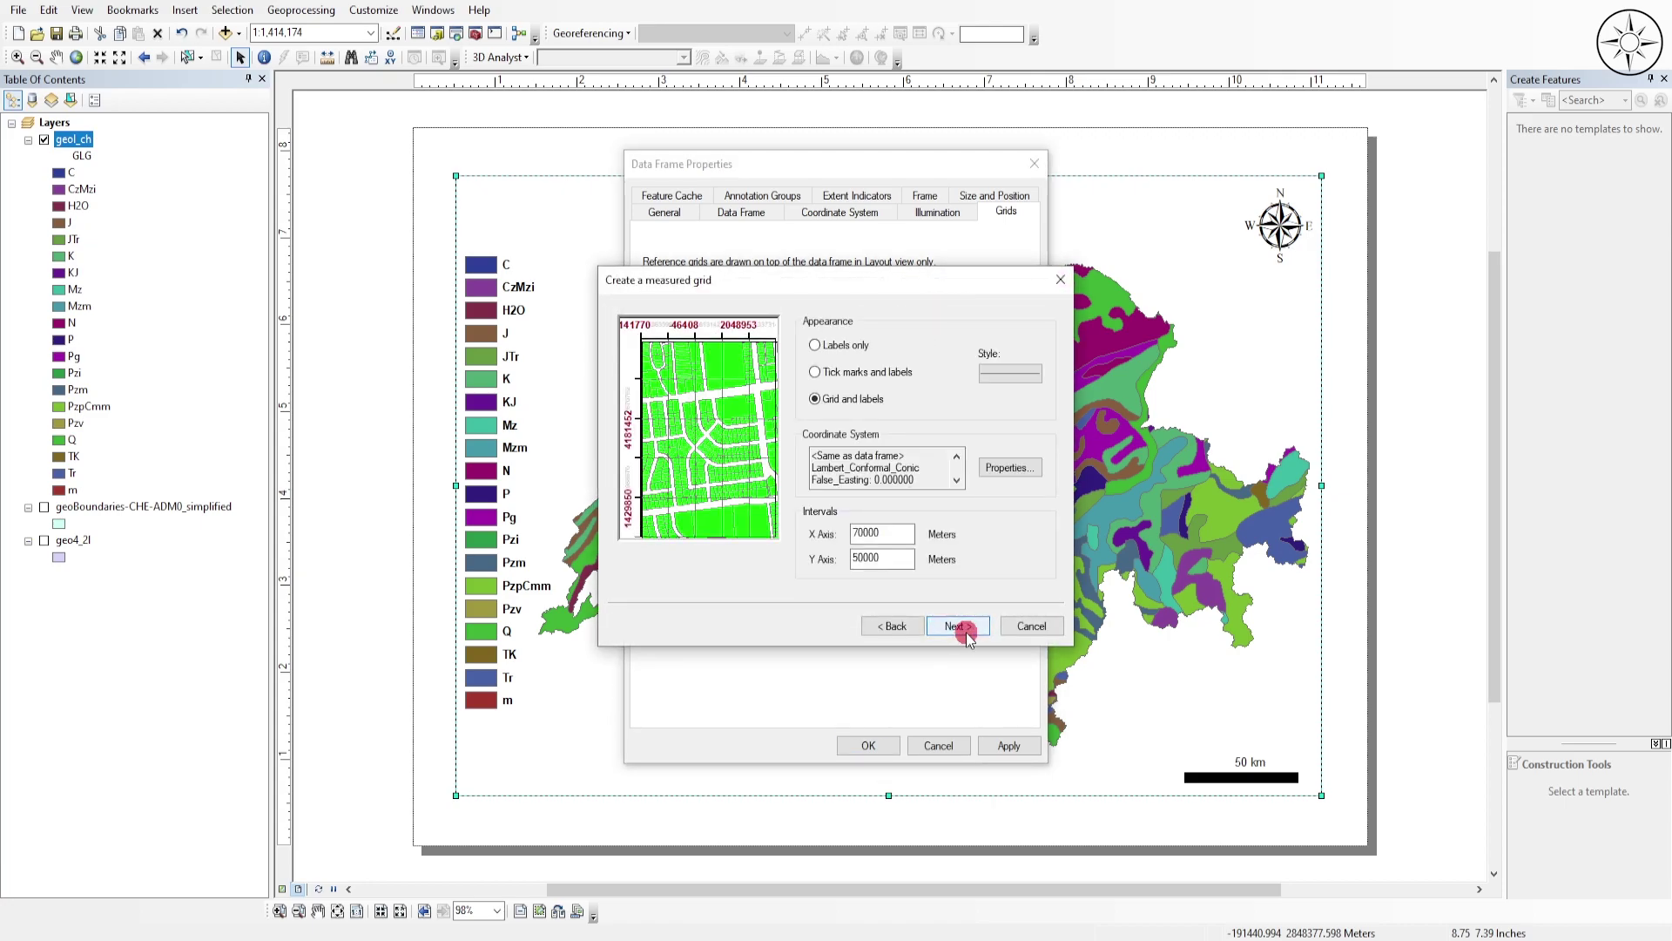
{"action": "left_click", "coordinate": [962, 627]}
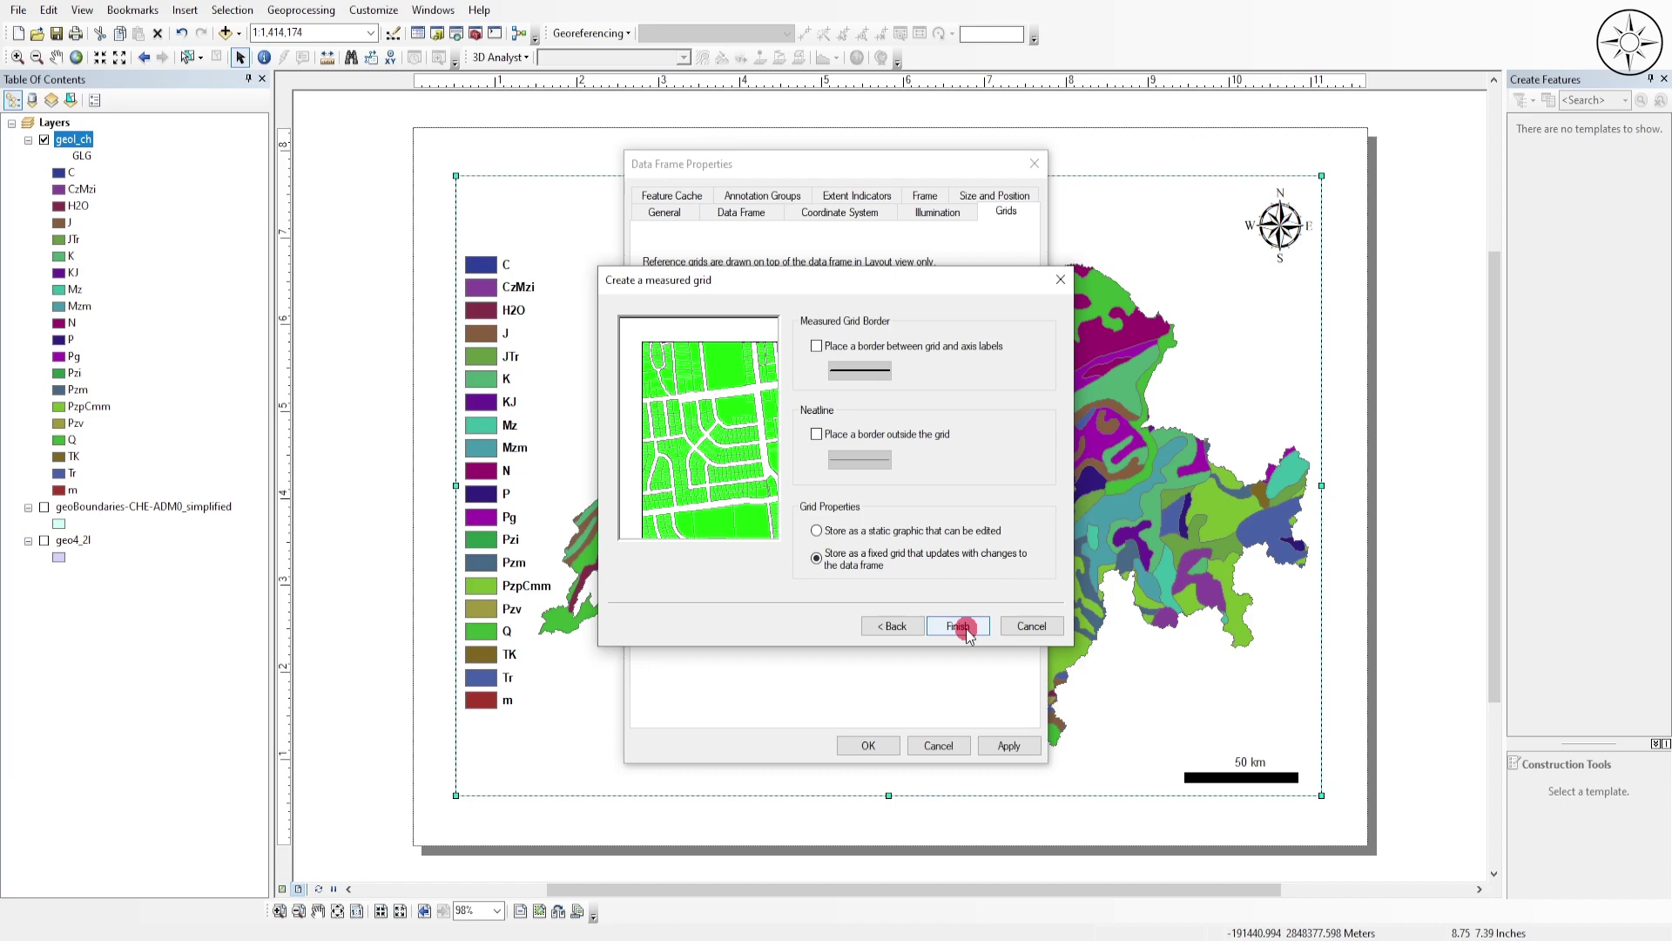
{"action": "left_click", "coordinate": [958, 626]}
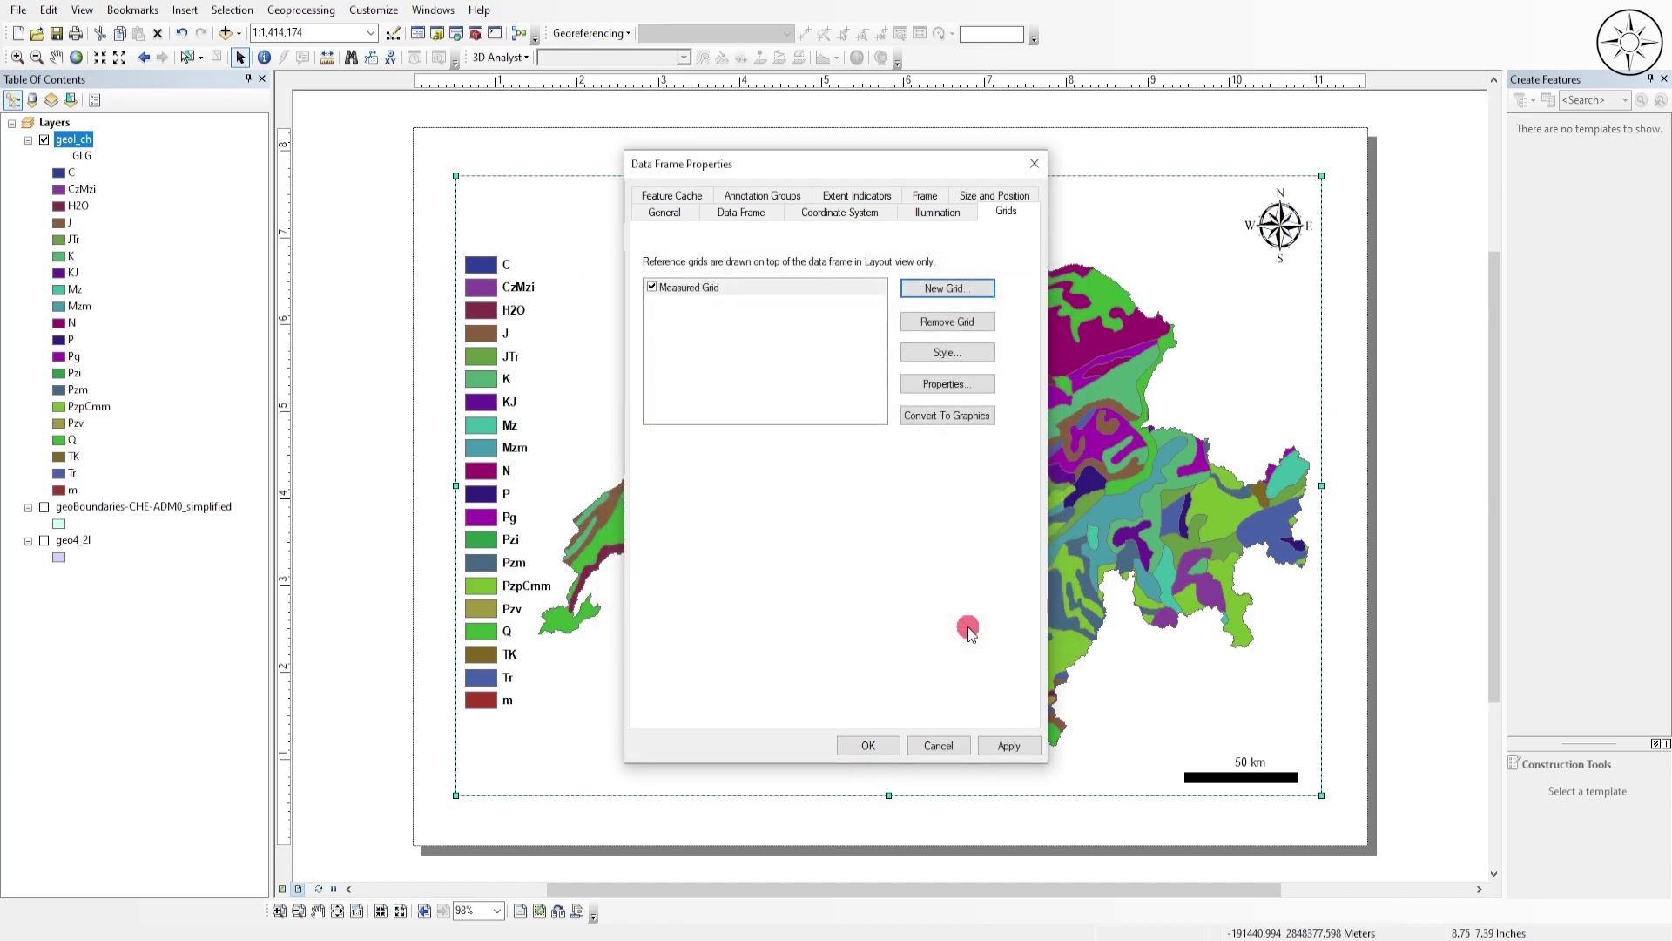
{"action": "left_click", "coordinate": [1008, 744]}
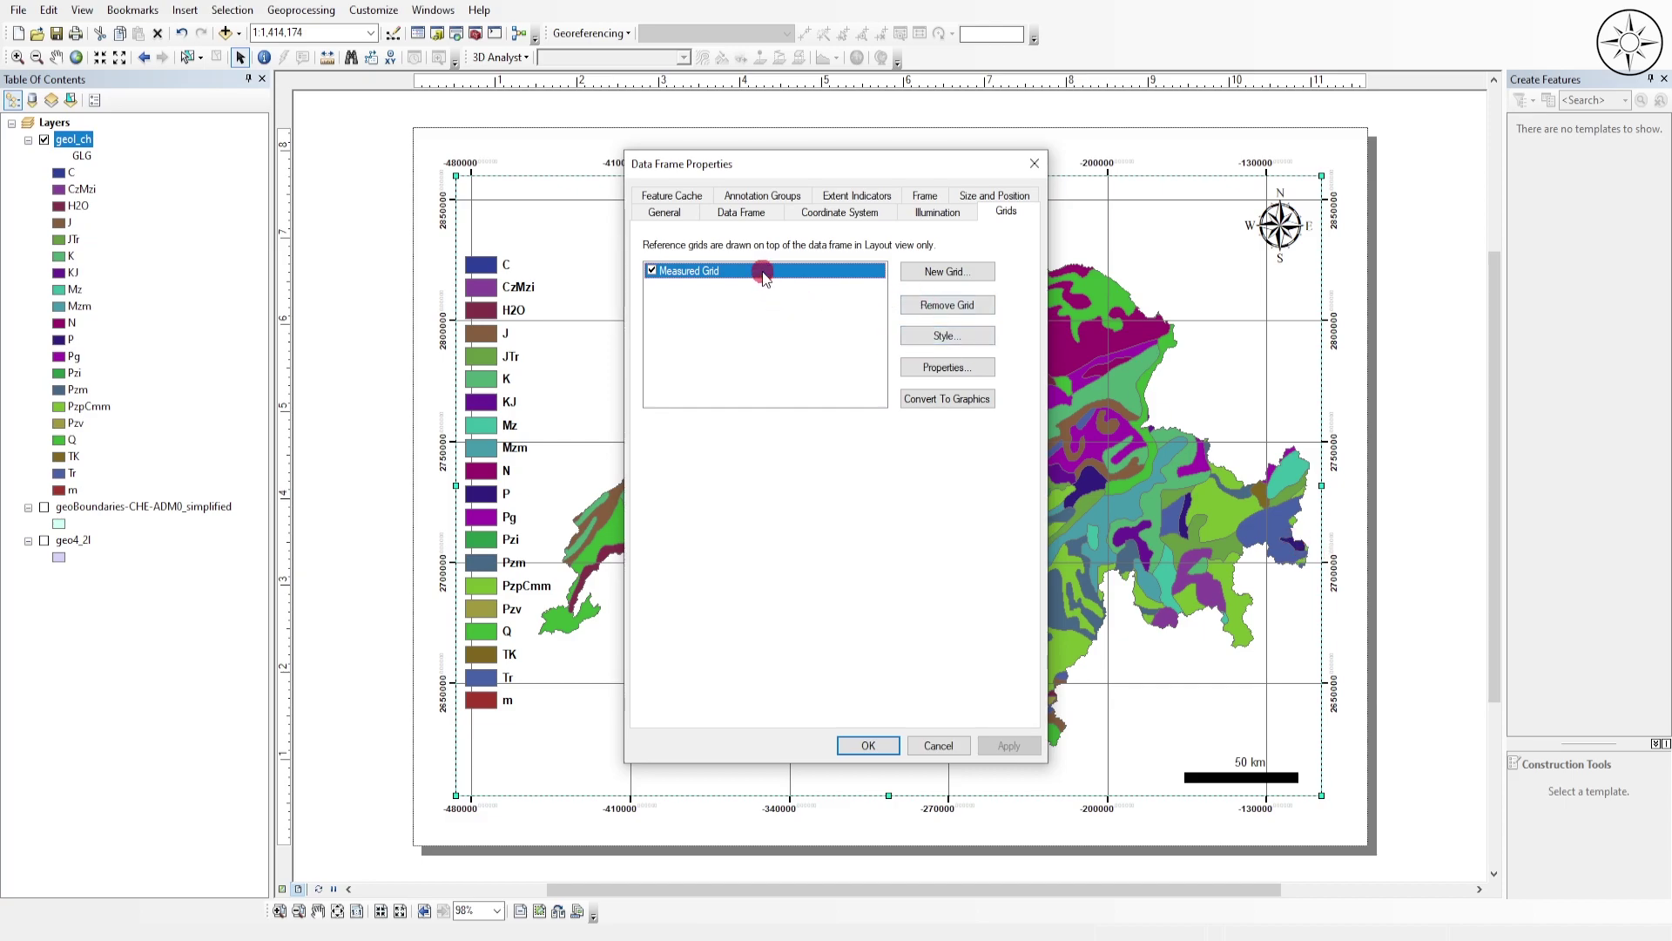
- Turn off the measured grid's bottom and right axis labels and set the label font size to 12
{"action": "left_click", "coordinate": [946, 366]}
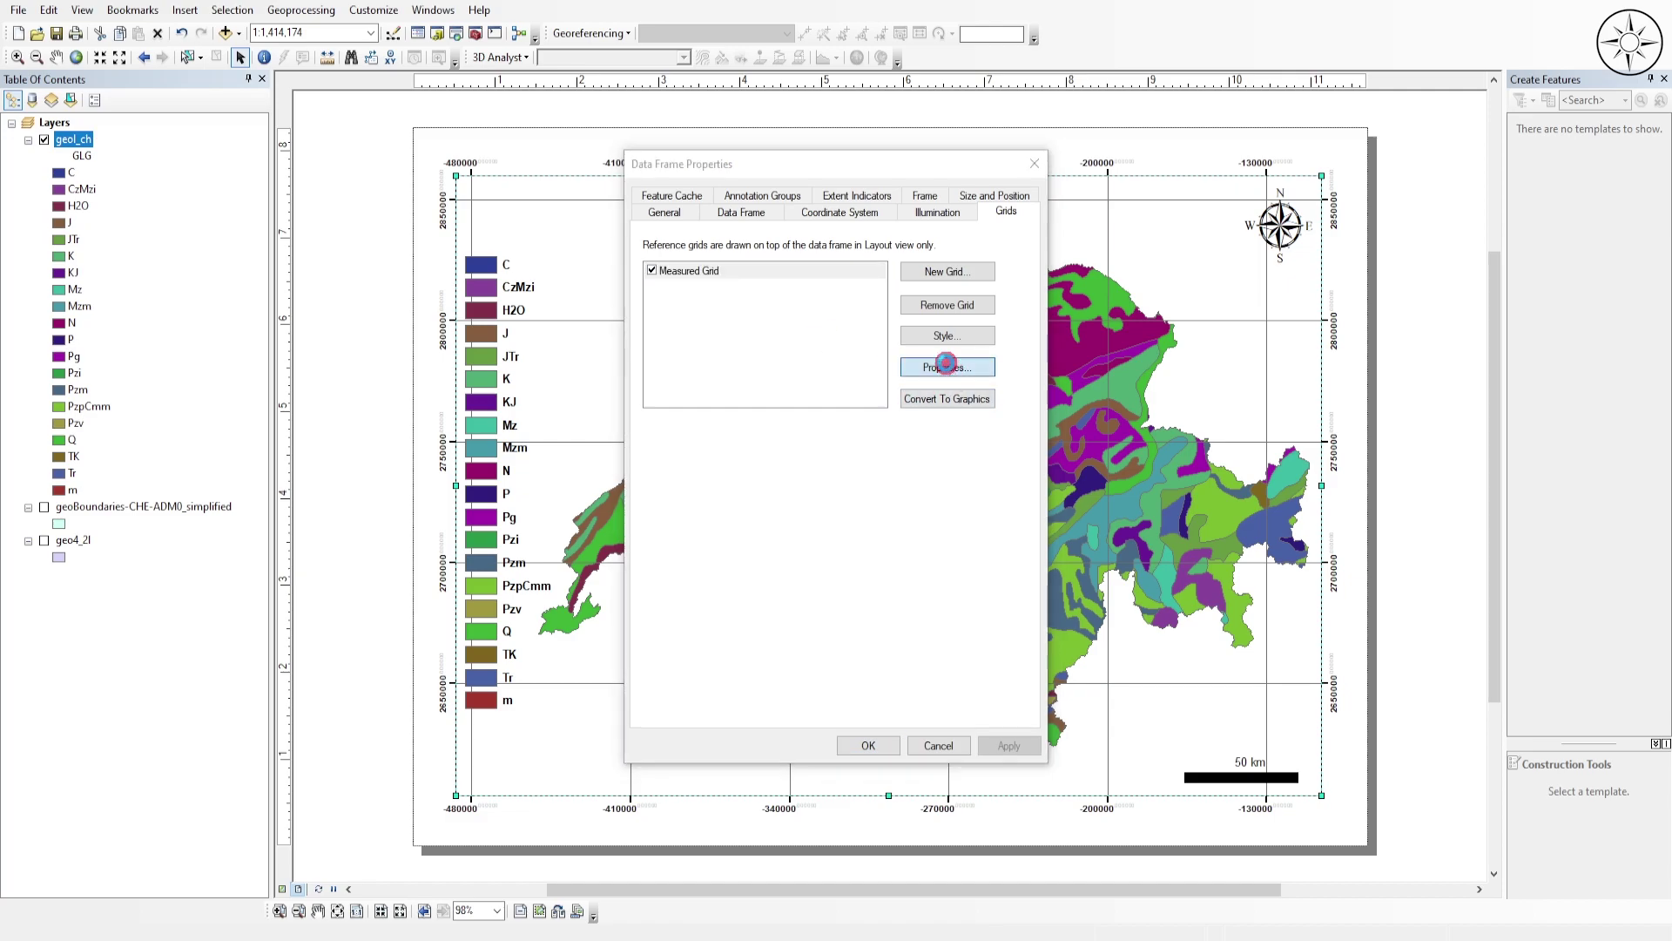
{"action": "left_click", "coordinate": [681, 255]}
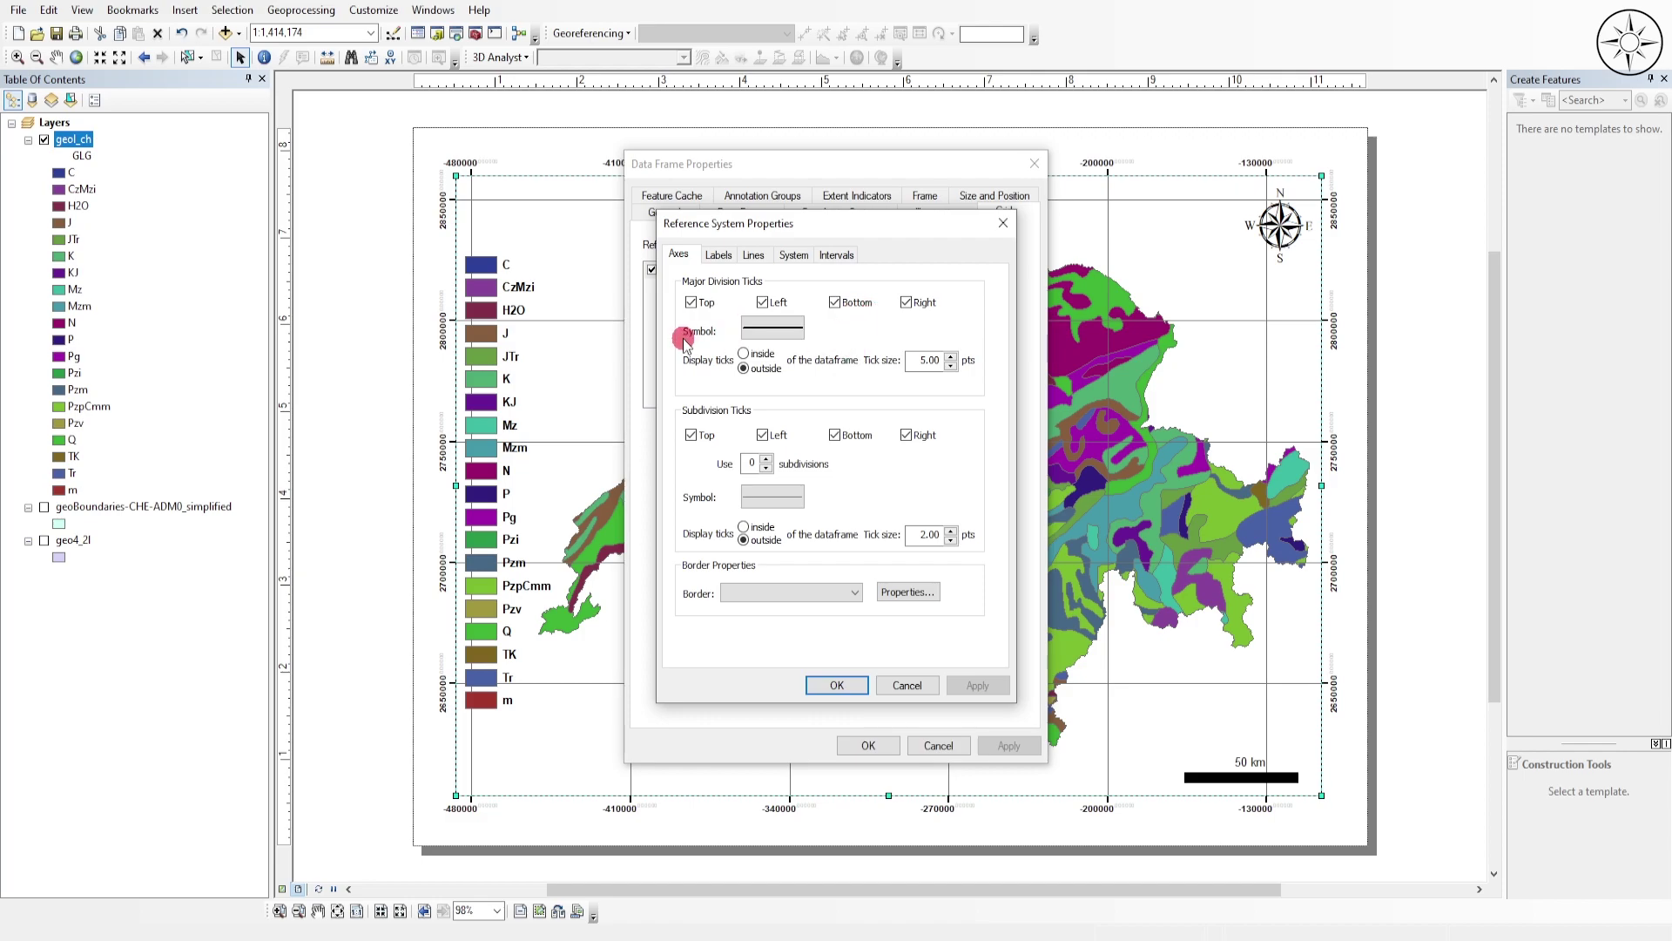
{"action": "left_click", "coordinate": [725, 256]}
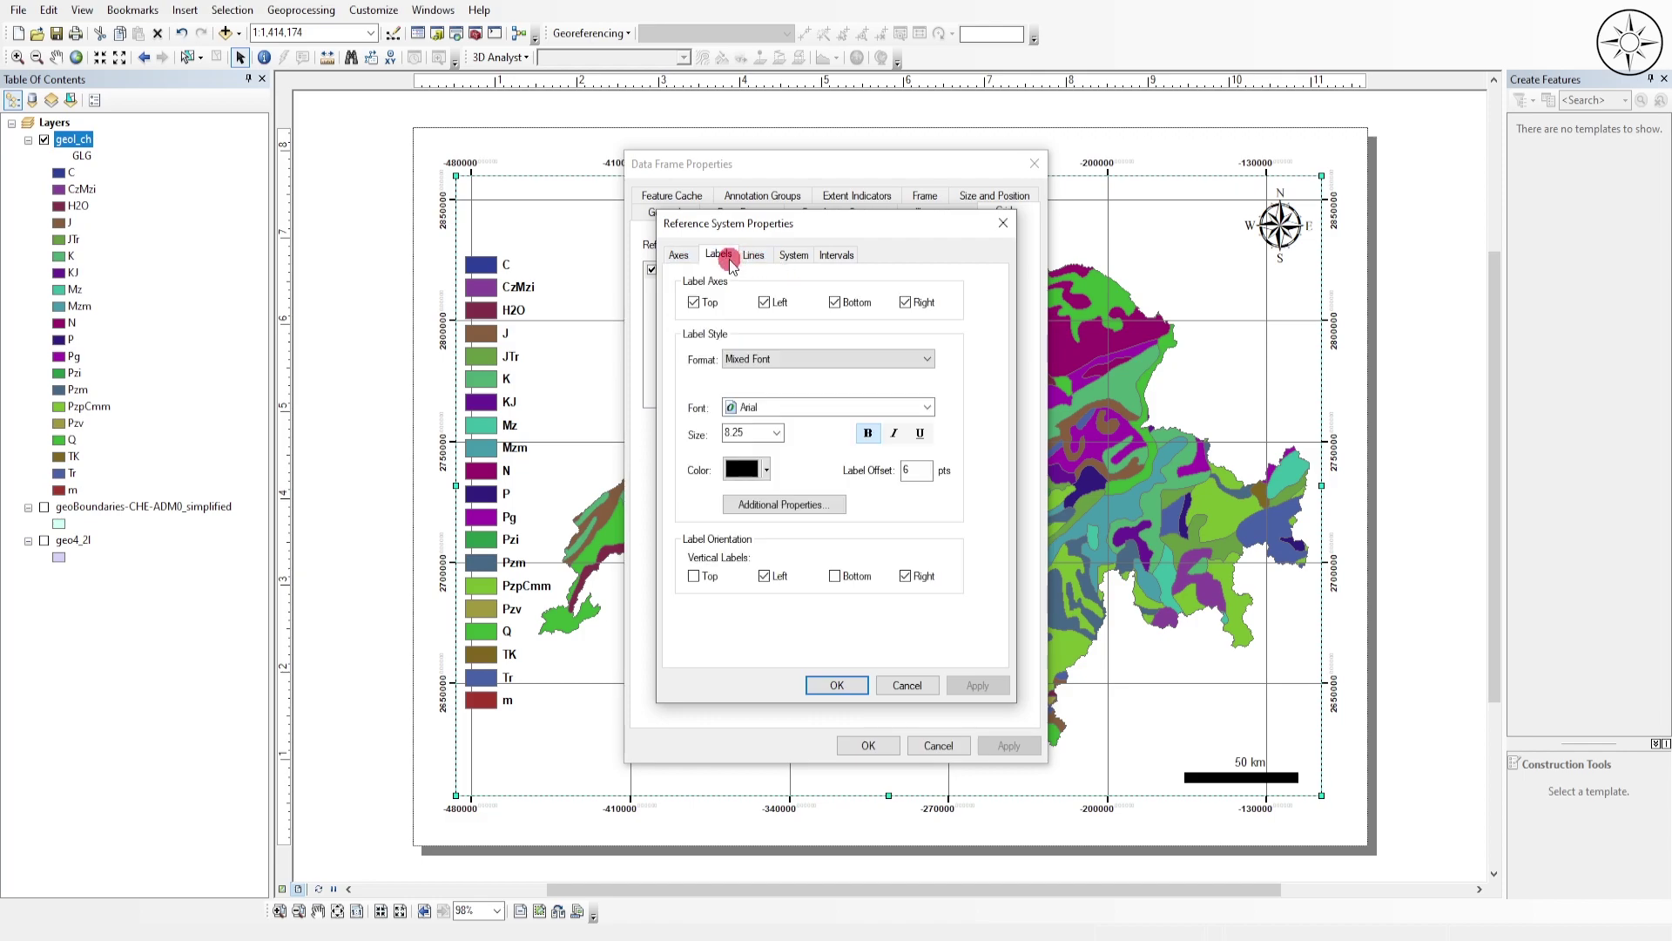
{"action": "left_click", "coordinate": [907, 305]}
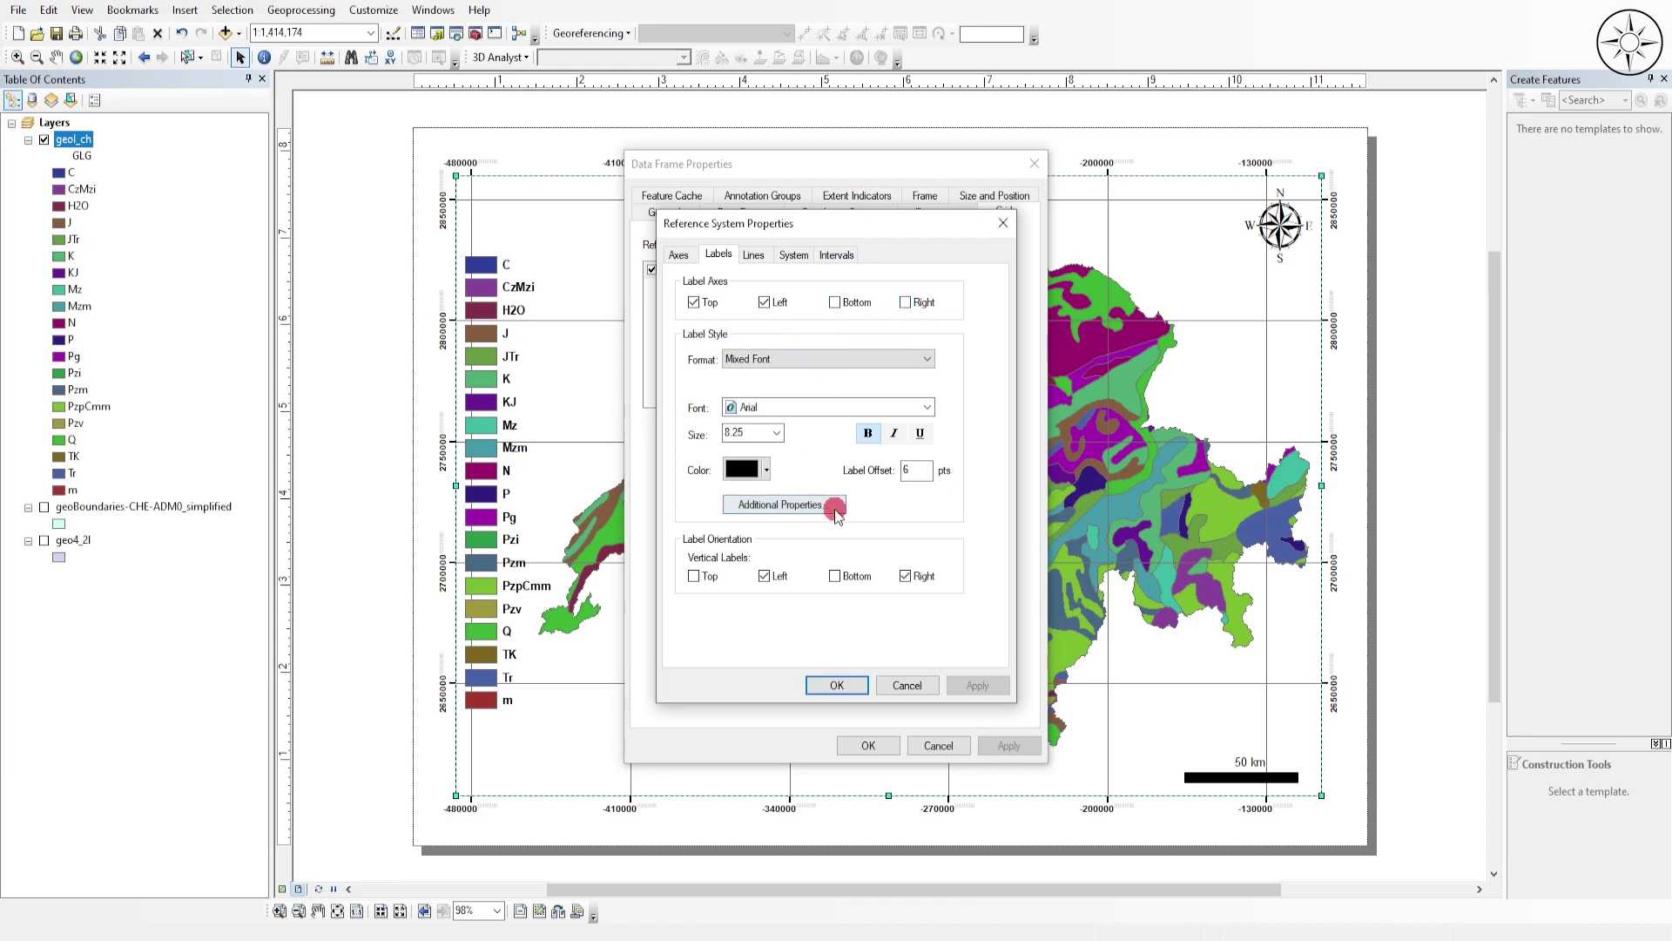
{"action": "left_click", "coordinate": [776, 433]}
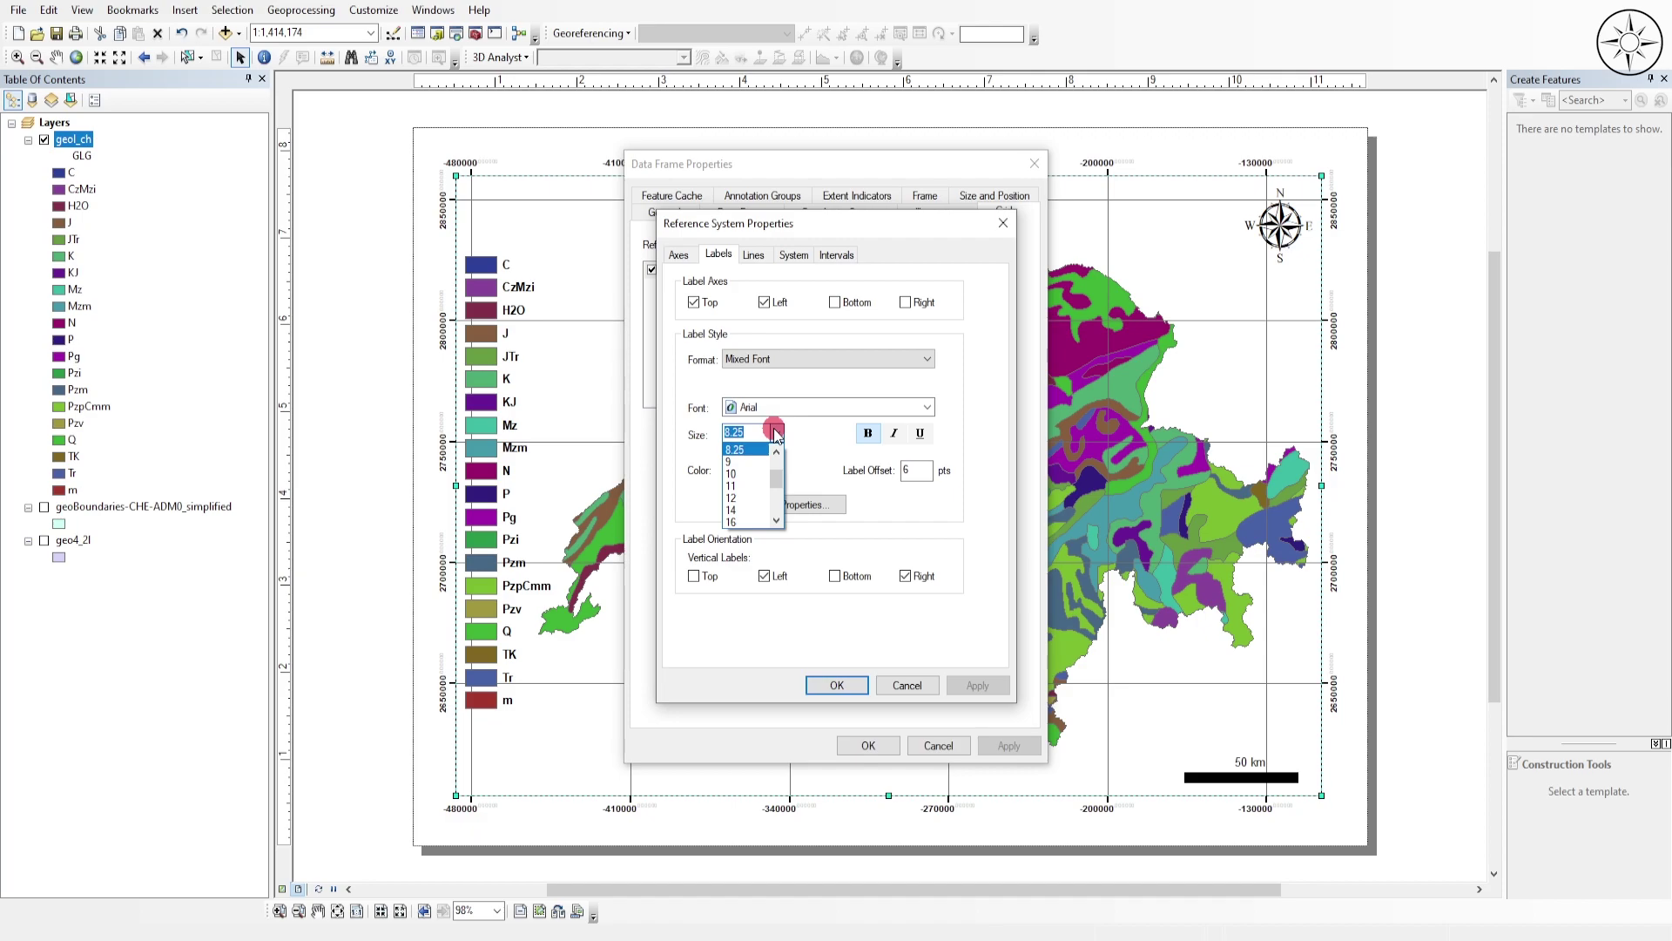
{"action": "left_click", "coordinate": [754, 502]}
- Adjust the number of decimal places in the grid labels' number format and apply the label settings
{"action": "left_click", "coordinate": [820, 507]}
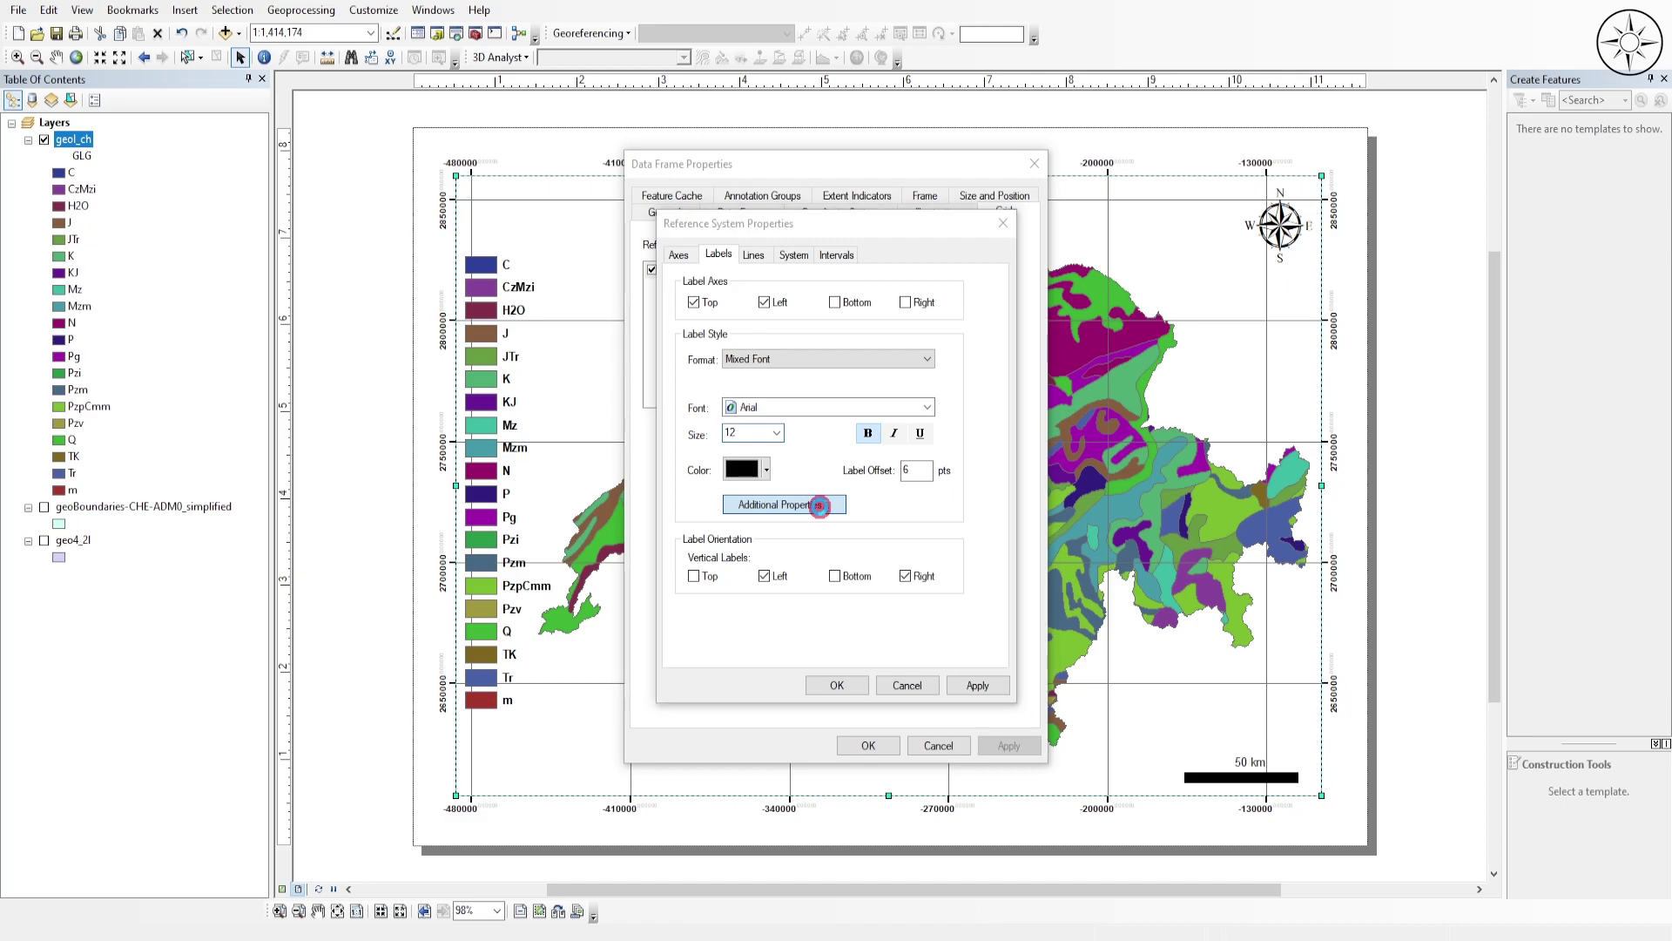
{"action": "left_click", "coordinate": [823, 554]}
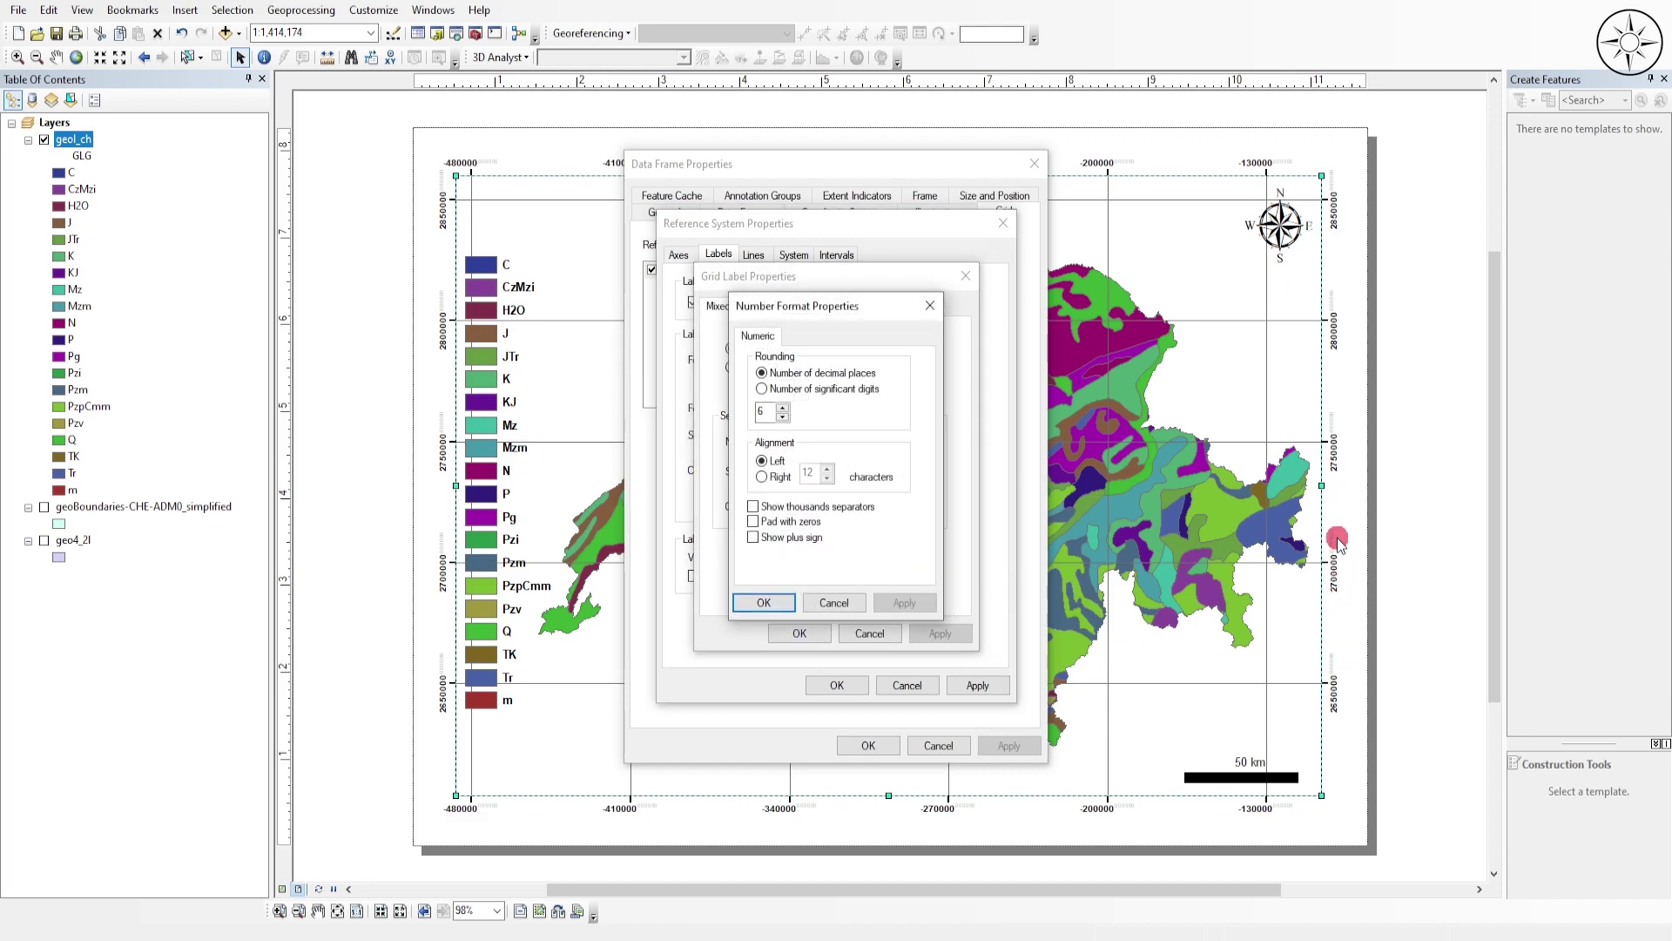
{"action": "key", "text": "Tab"}
{"action": "left_click", "coordinate": [766, 606]}
{"action": "left_click", "coordinate": [796, 630]}
{"action": "left_click", "coordinate": [975, 686]}
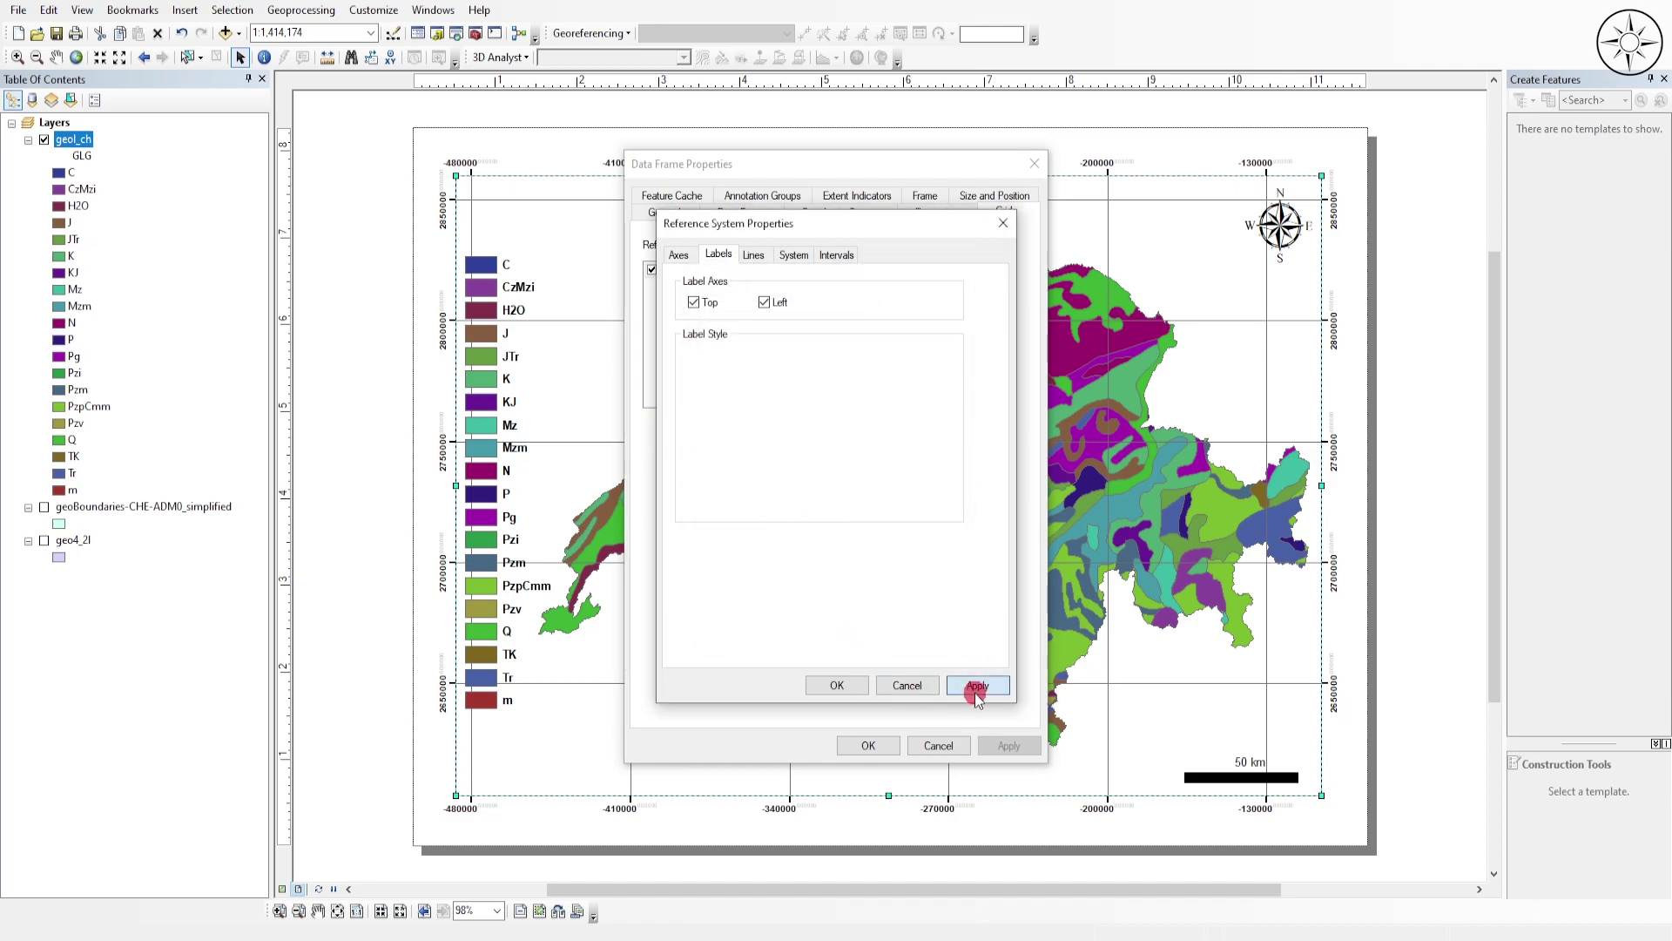
- Set the measured grid to show no lines or ticks inside the map, keeping its intervals, and apply the data frame properties
{"action": "left_click", "coordinate": [840, 685]}
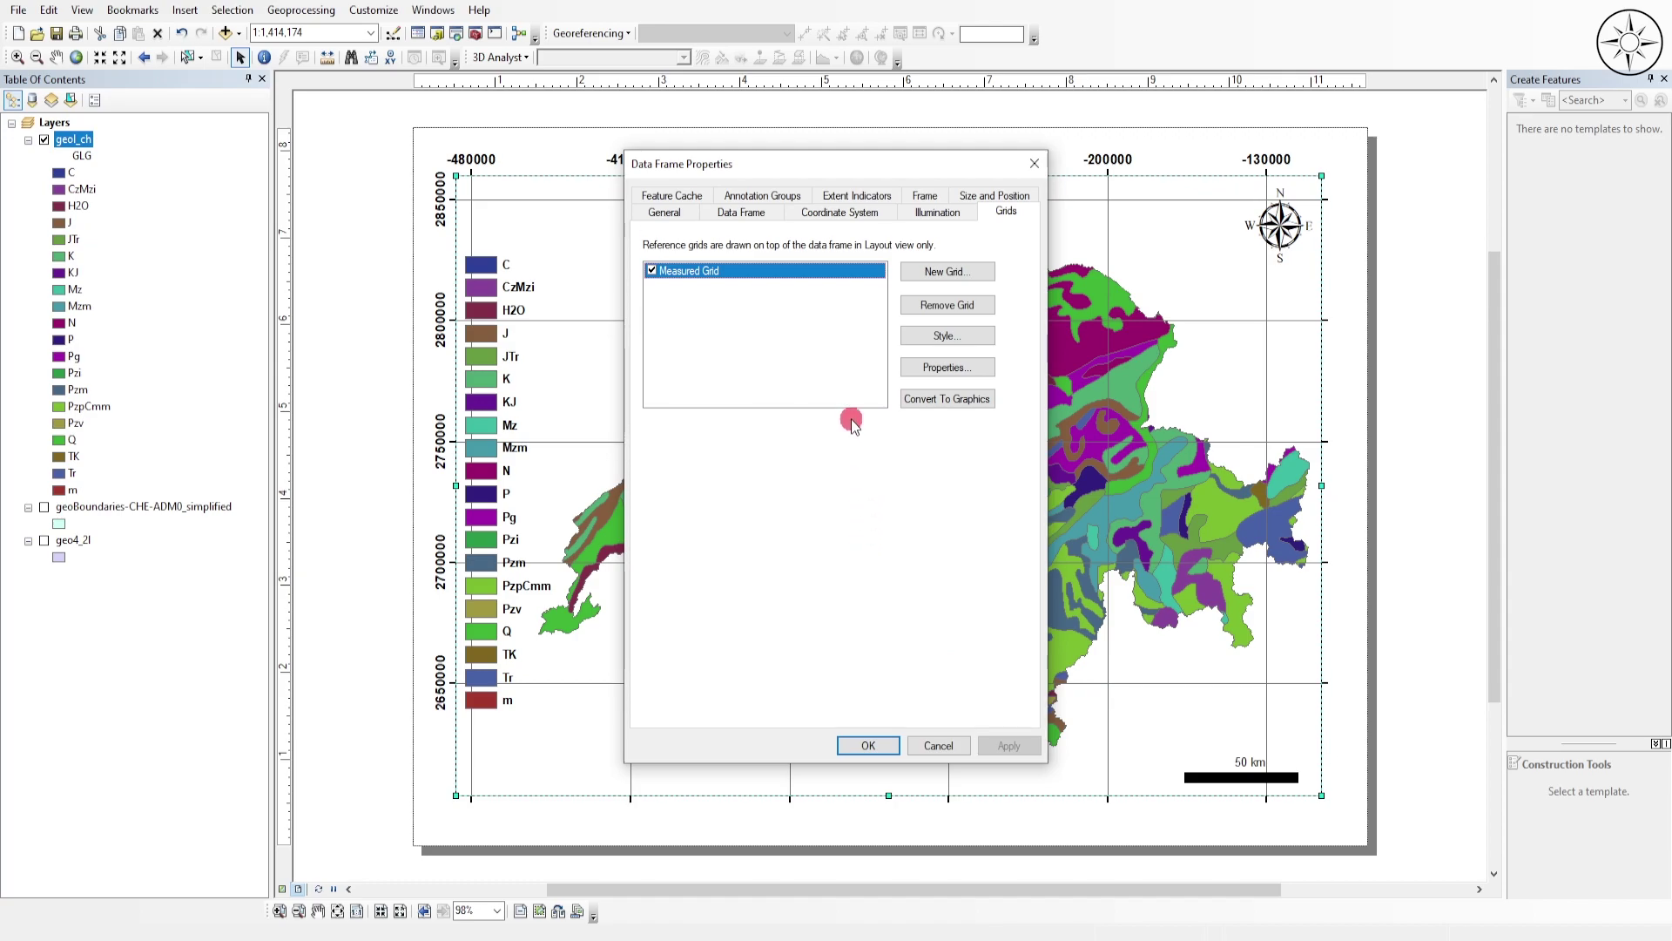
{"action": "left_click", "coordinate": [947, 366]}
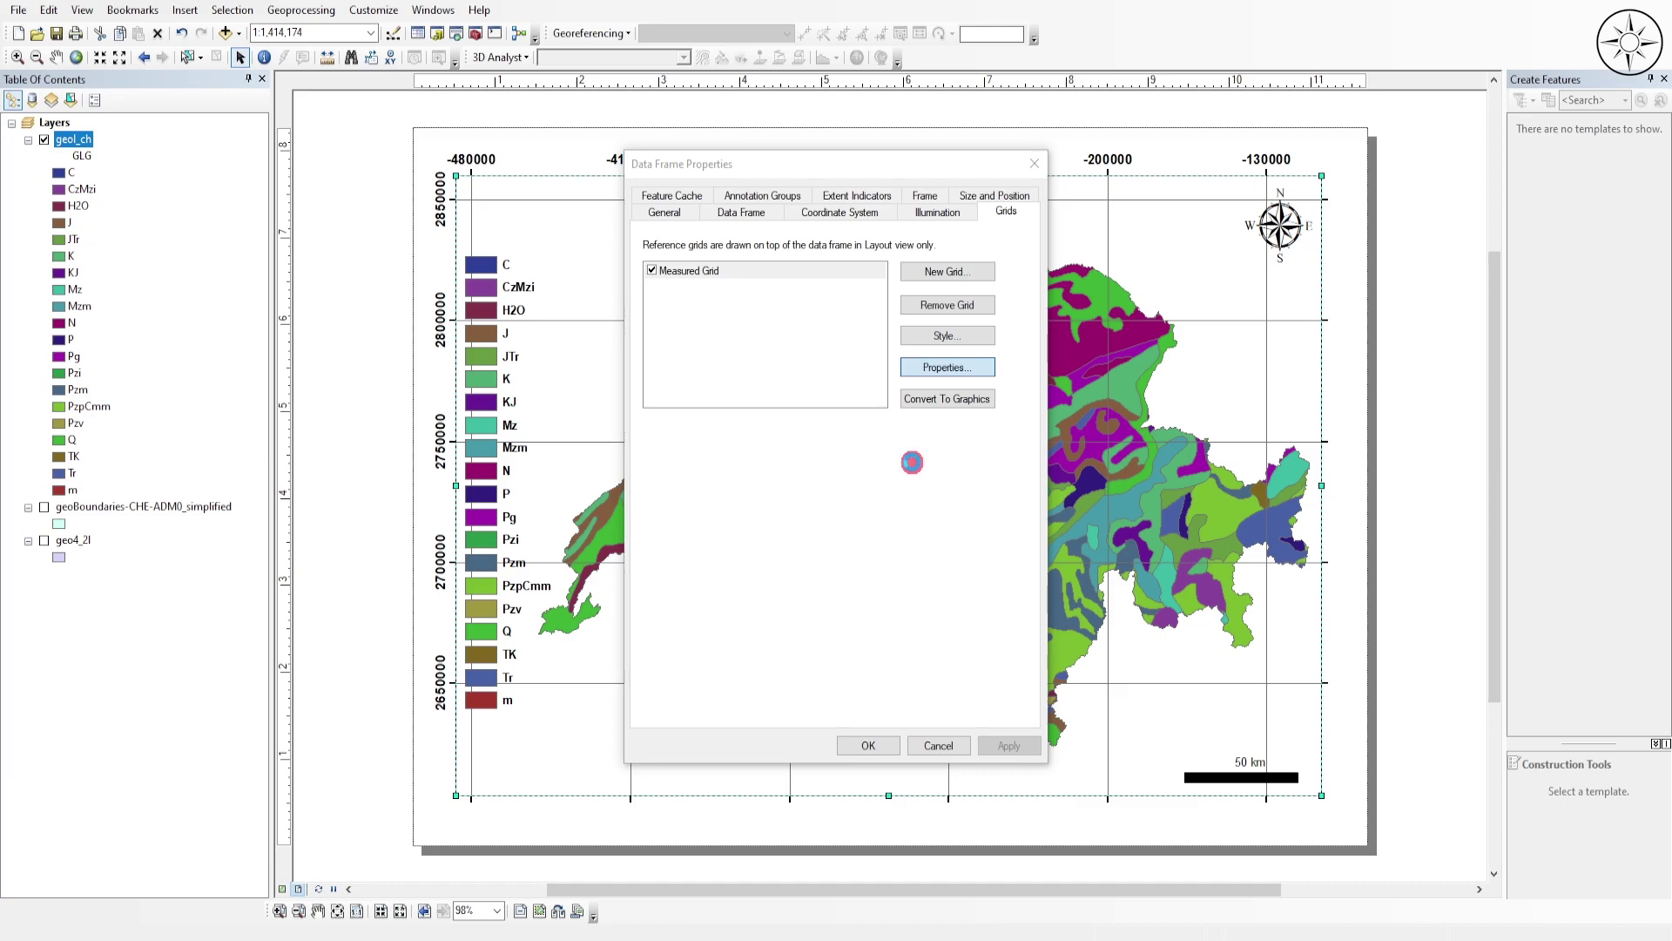
{"action": "left_click", "coordinate": [754, 253]}
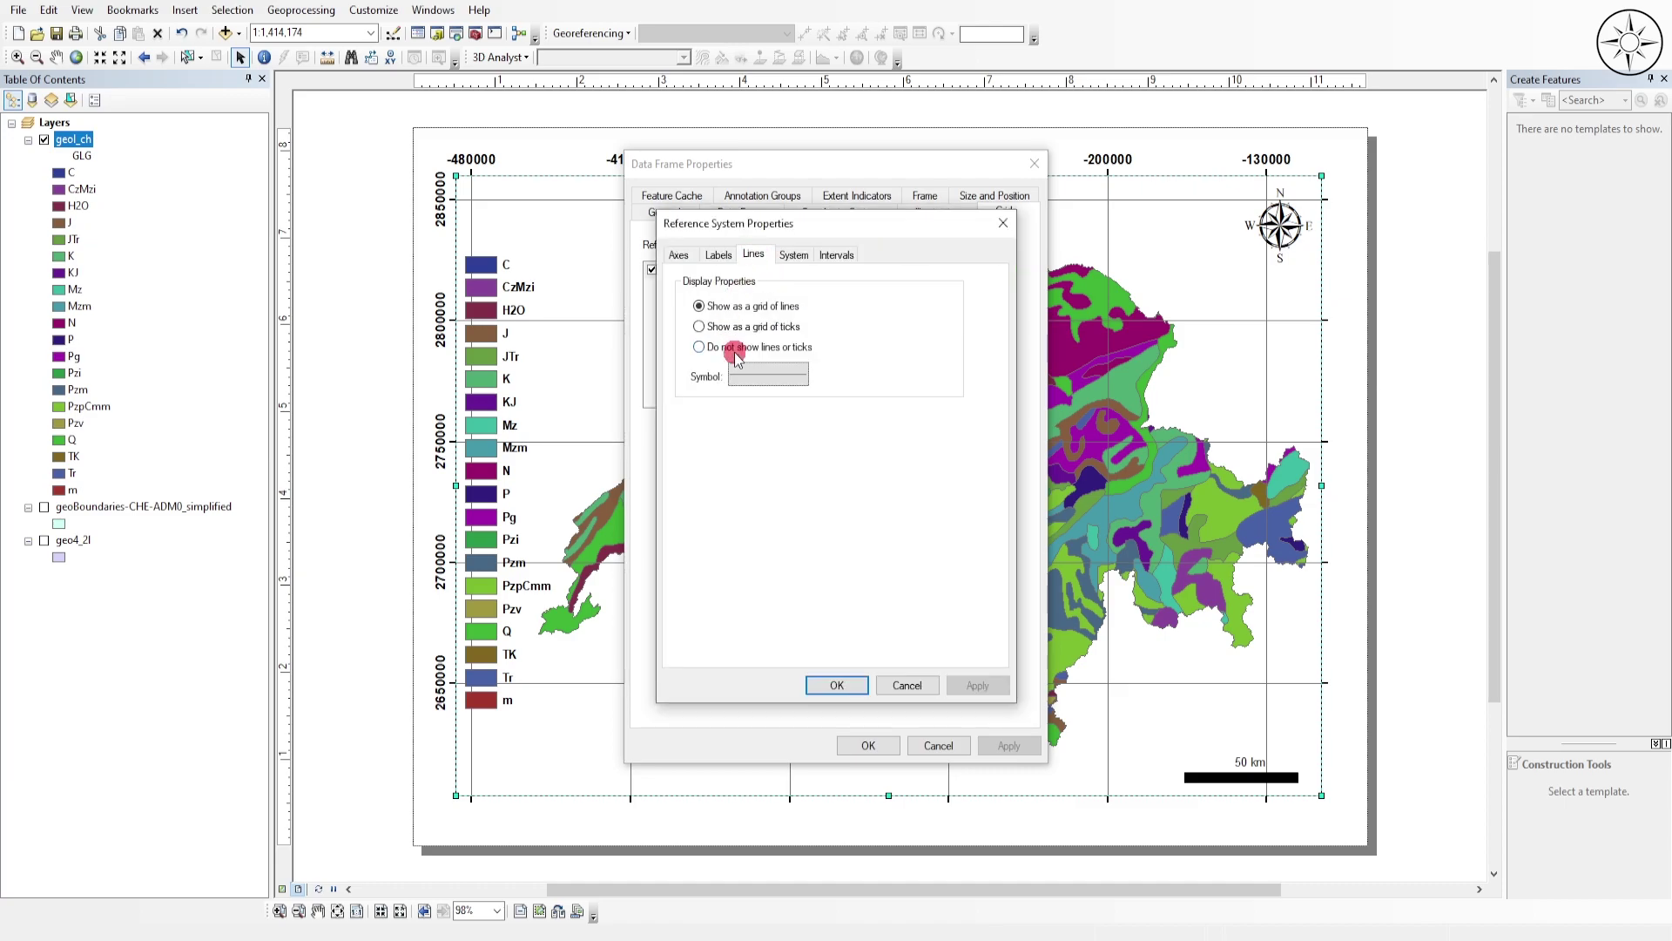
{"action": "left_click", "coordinate": [701, 347]}
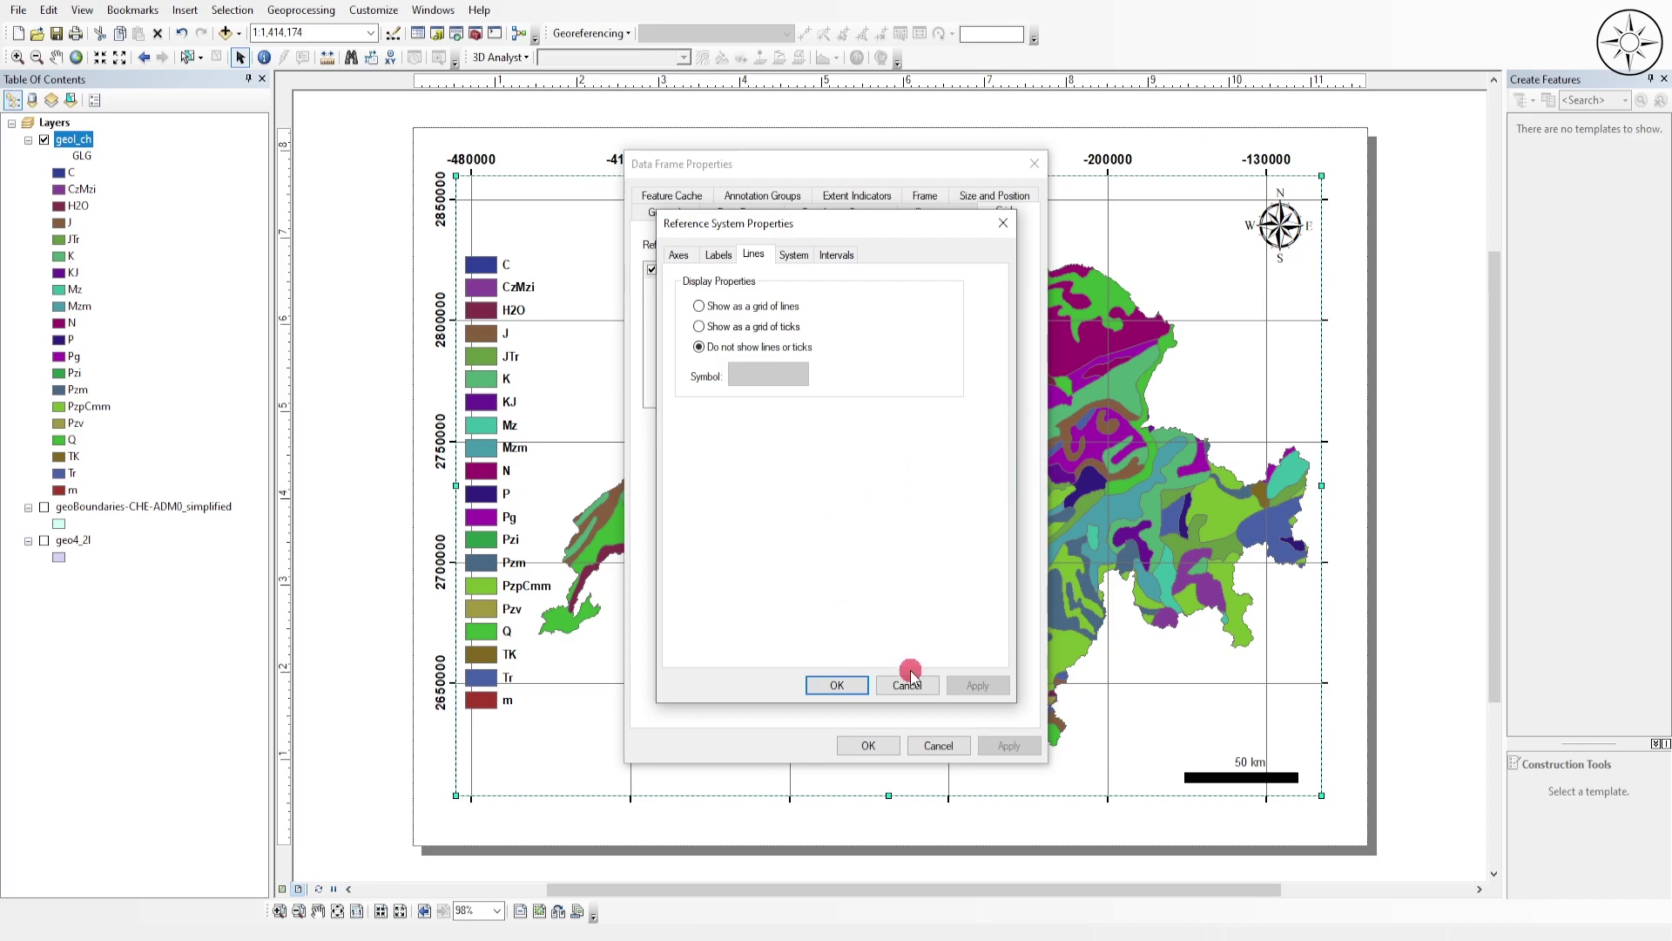
{"action": "left_click", "coordinate": [795, 256]}
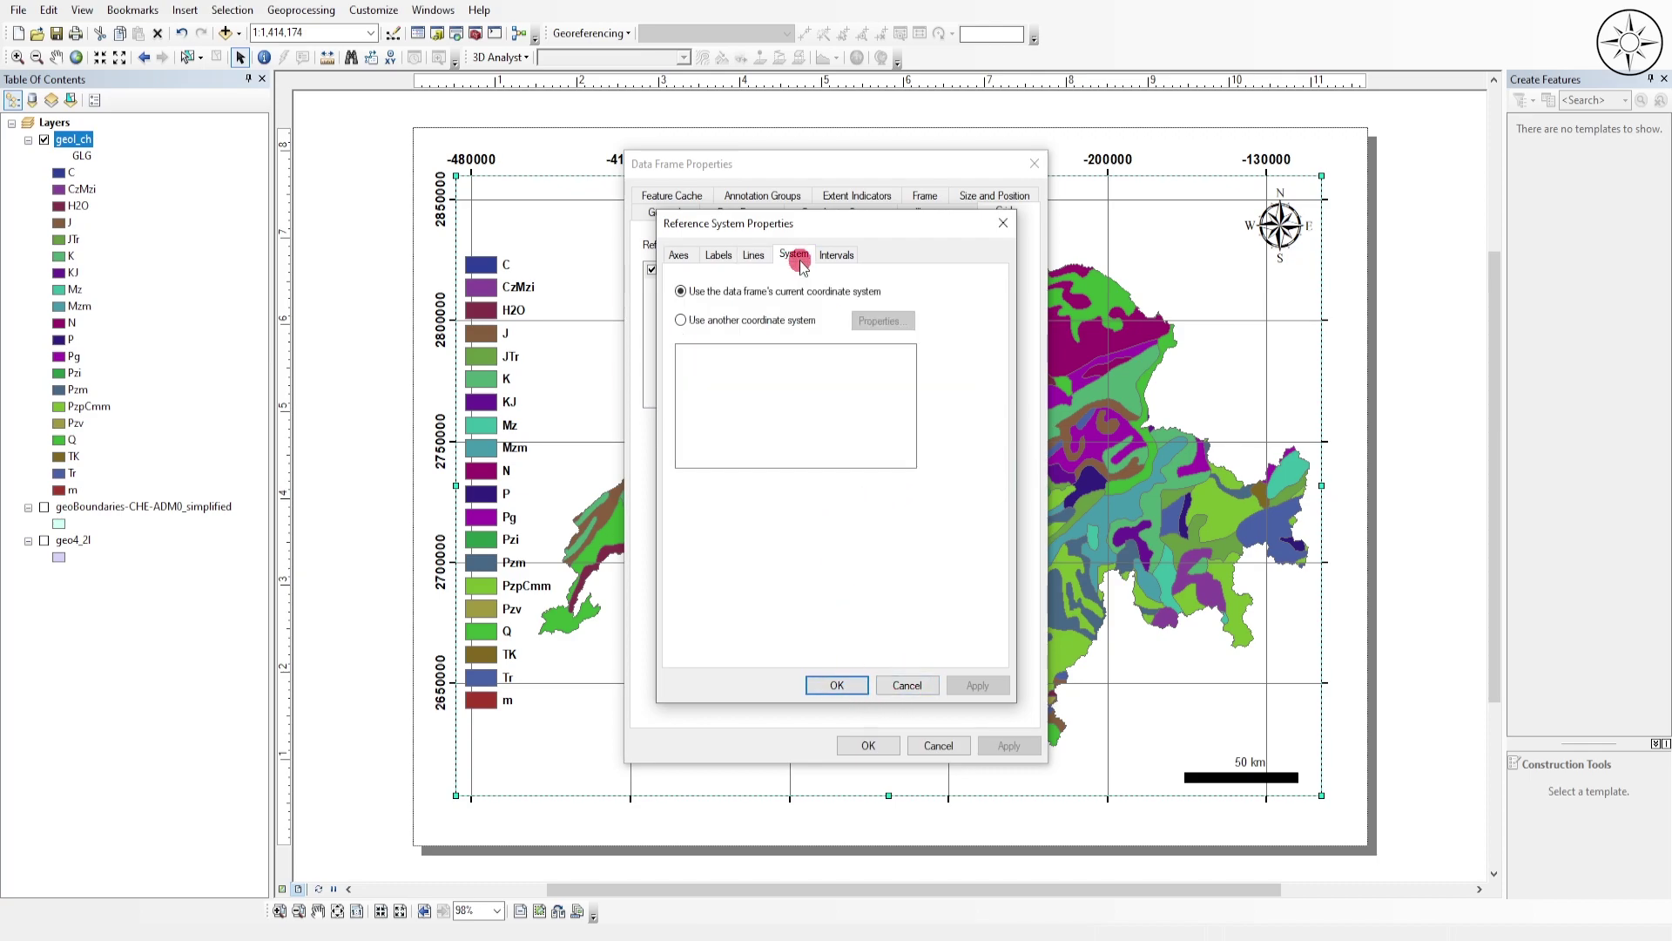
{"action": "left_click", "coordinate": [838, 254]}
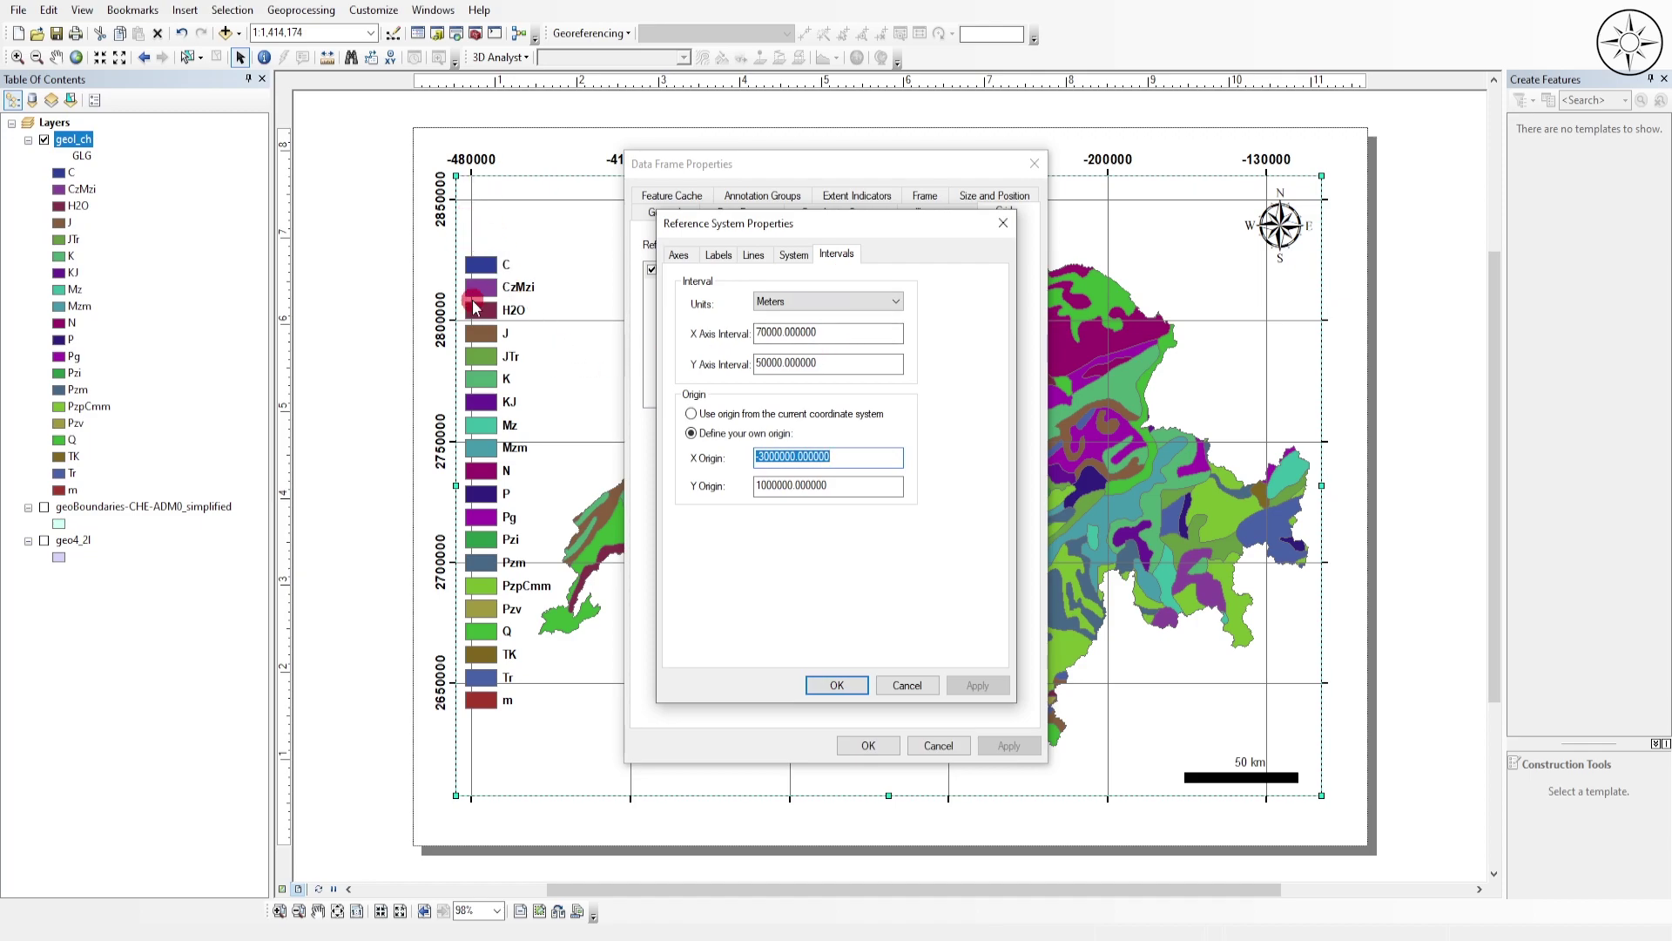
{"action": "left_click", "coordinate": [836, 685]}
{"action": "left_click", "coordinate": [1008, 746]}
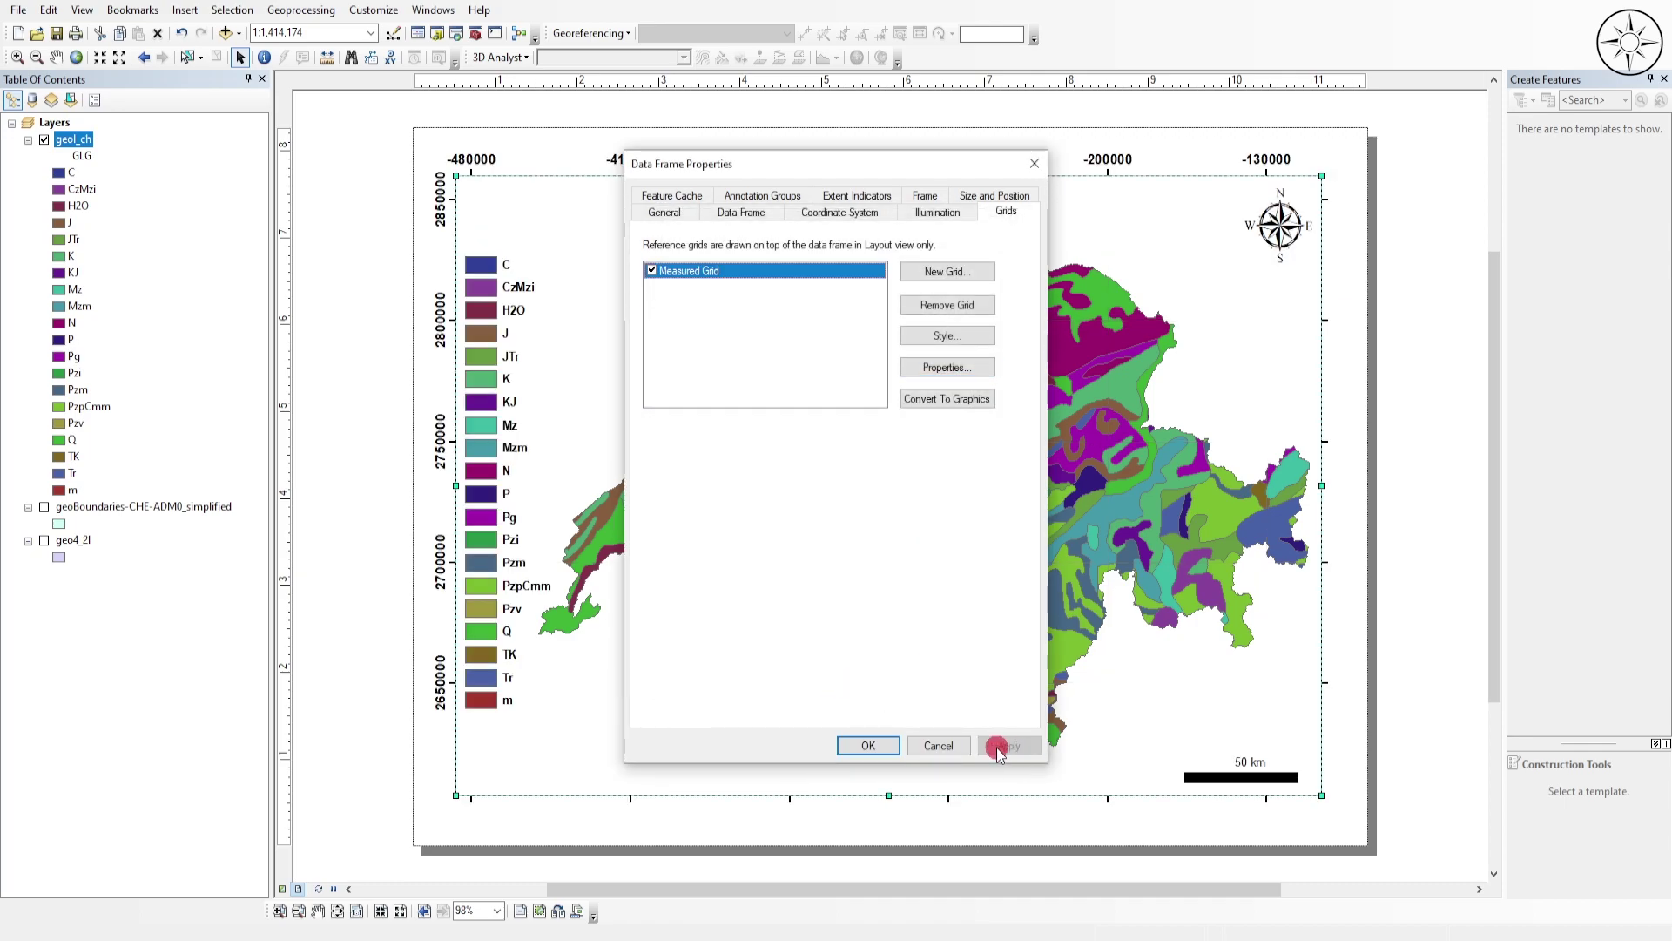
{"action": "left_click", "coordinate": [876, 744]}
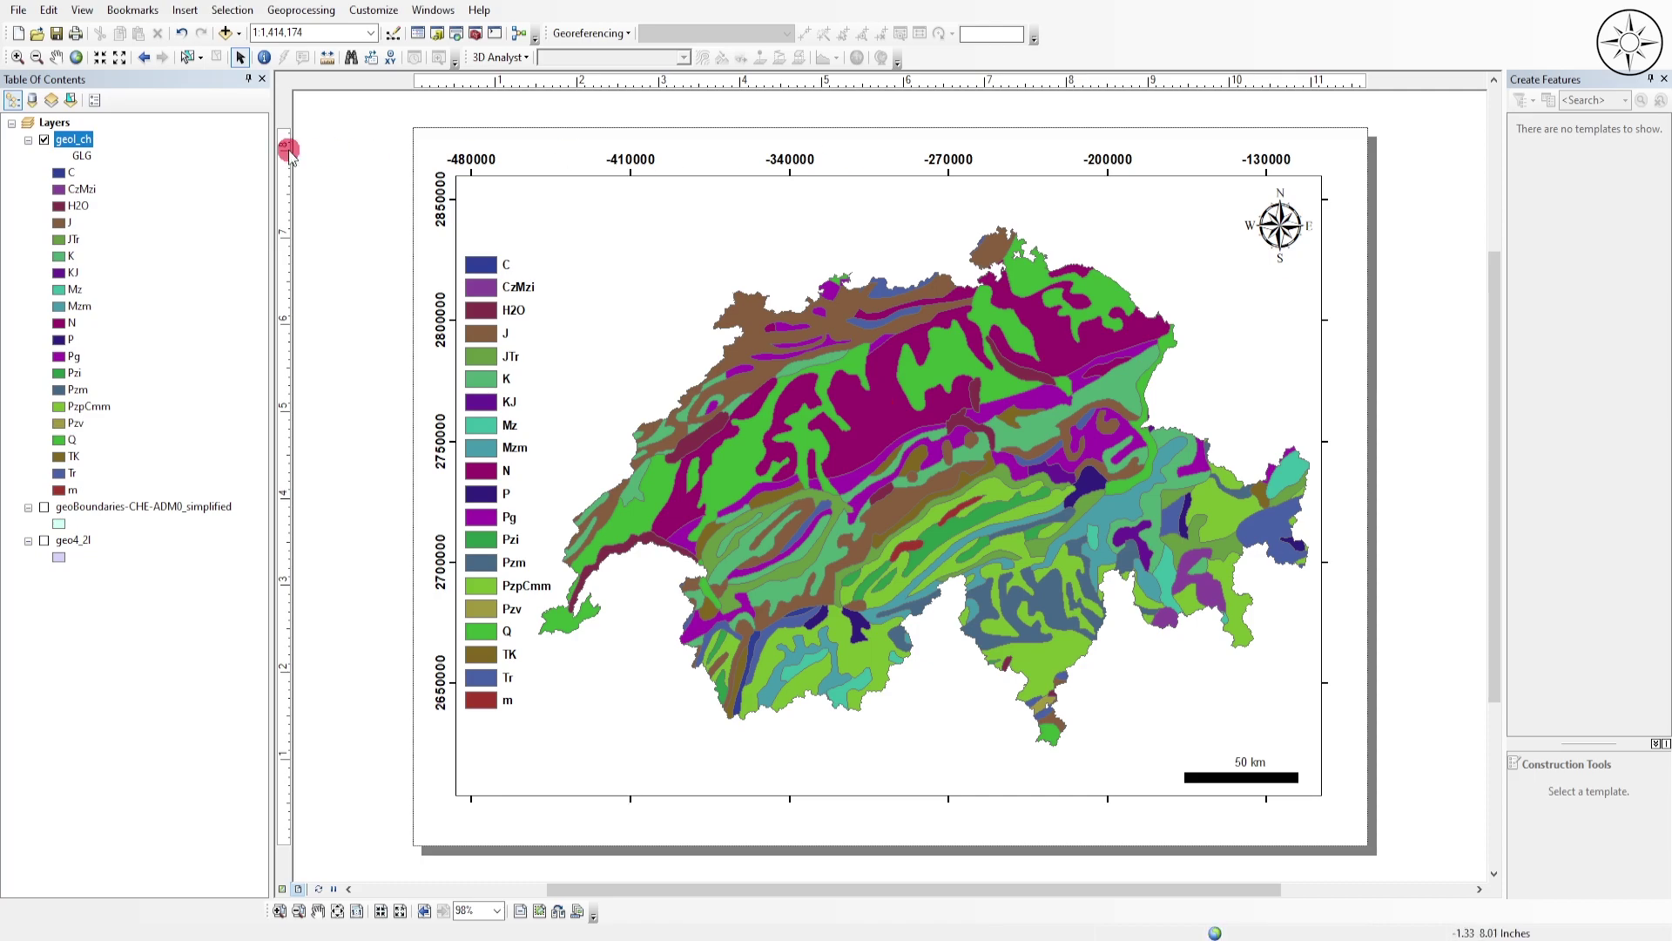
- Export the map layout as a 300 dpi PNG named geol_ch2 in the gelogy folder
{"action": "left_click", "coordinate": [18, 9]}
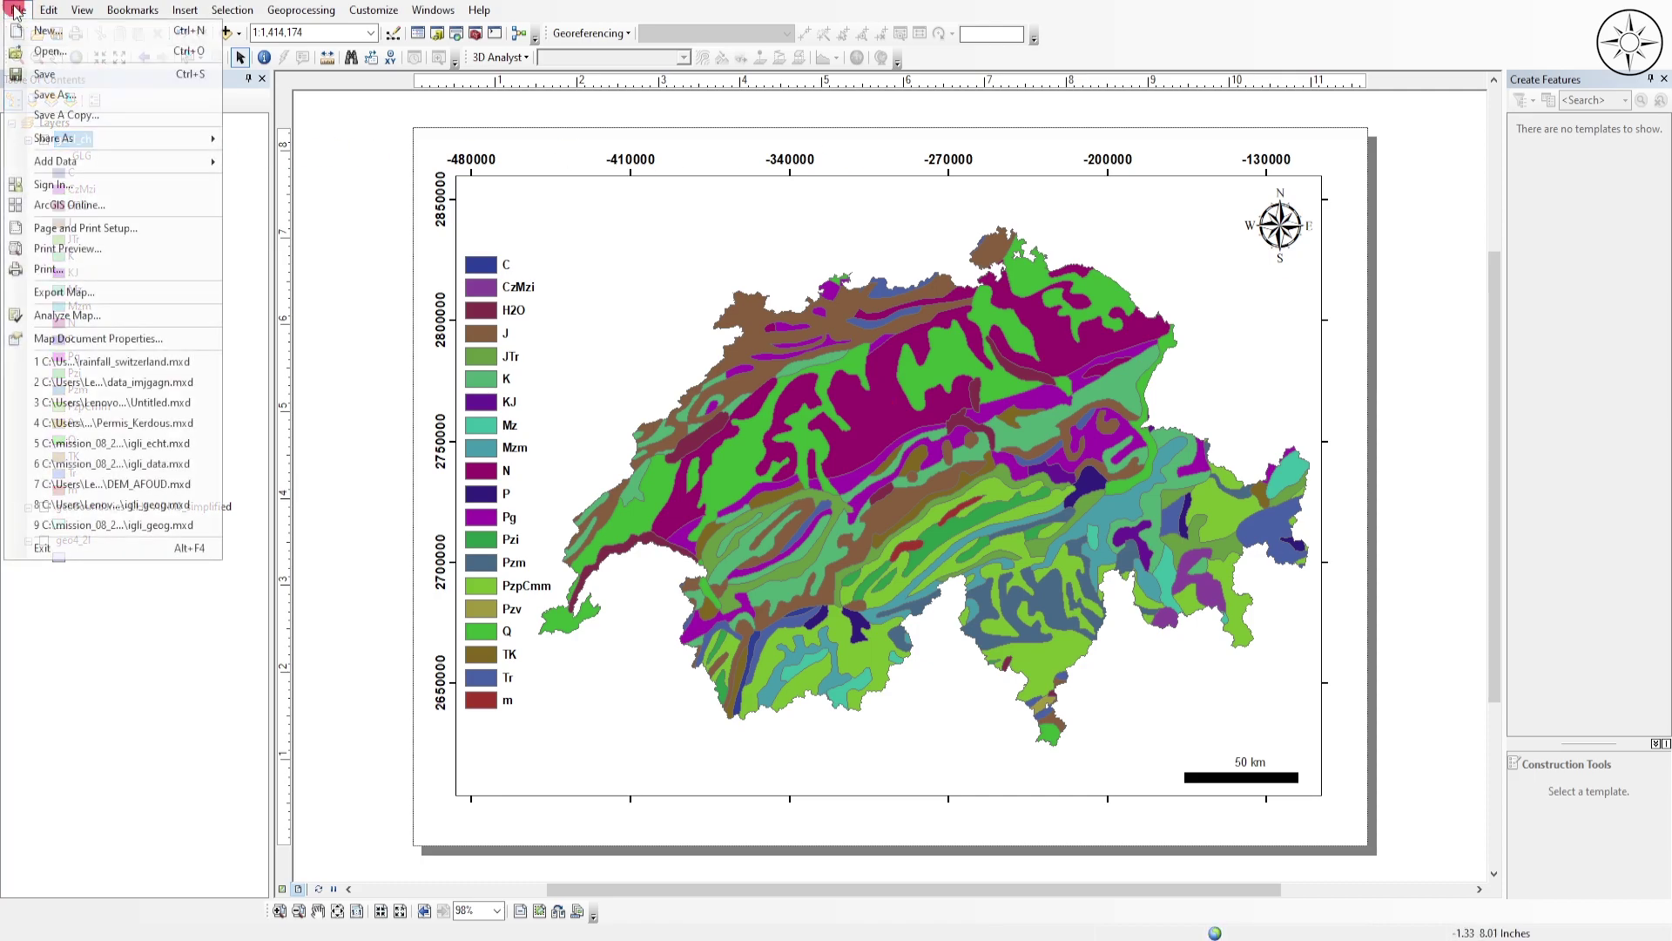
{"action": "left_click", "coordinate": [69, 292]}
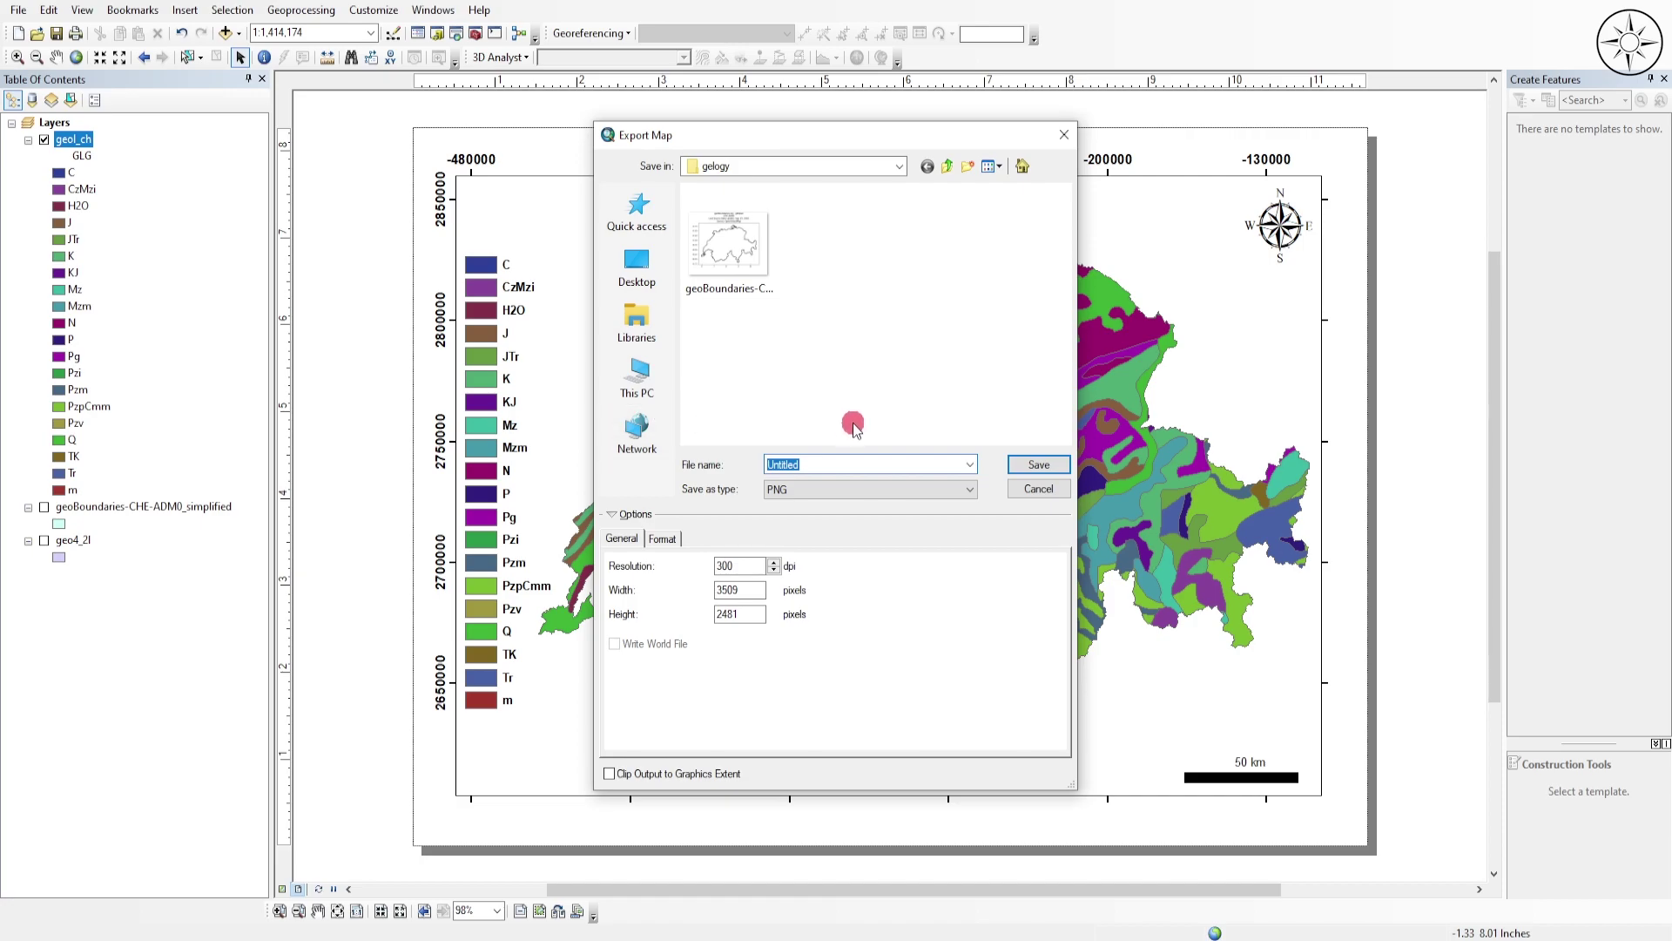
{"action": "type", "text": "geol_ch2"}
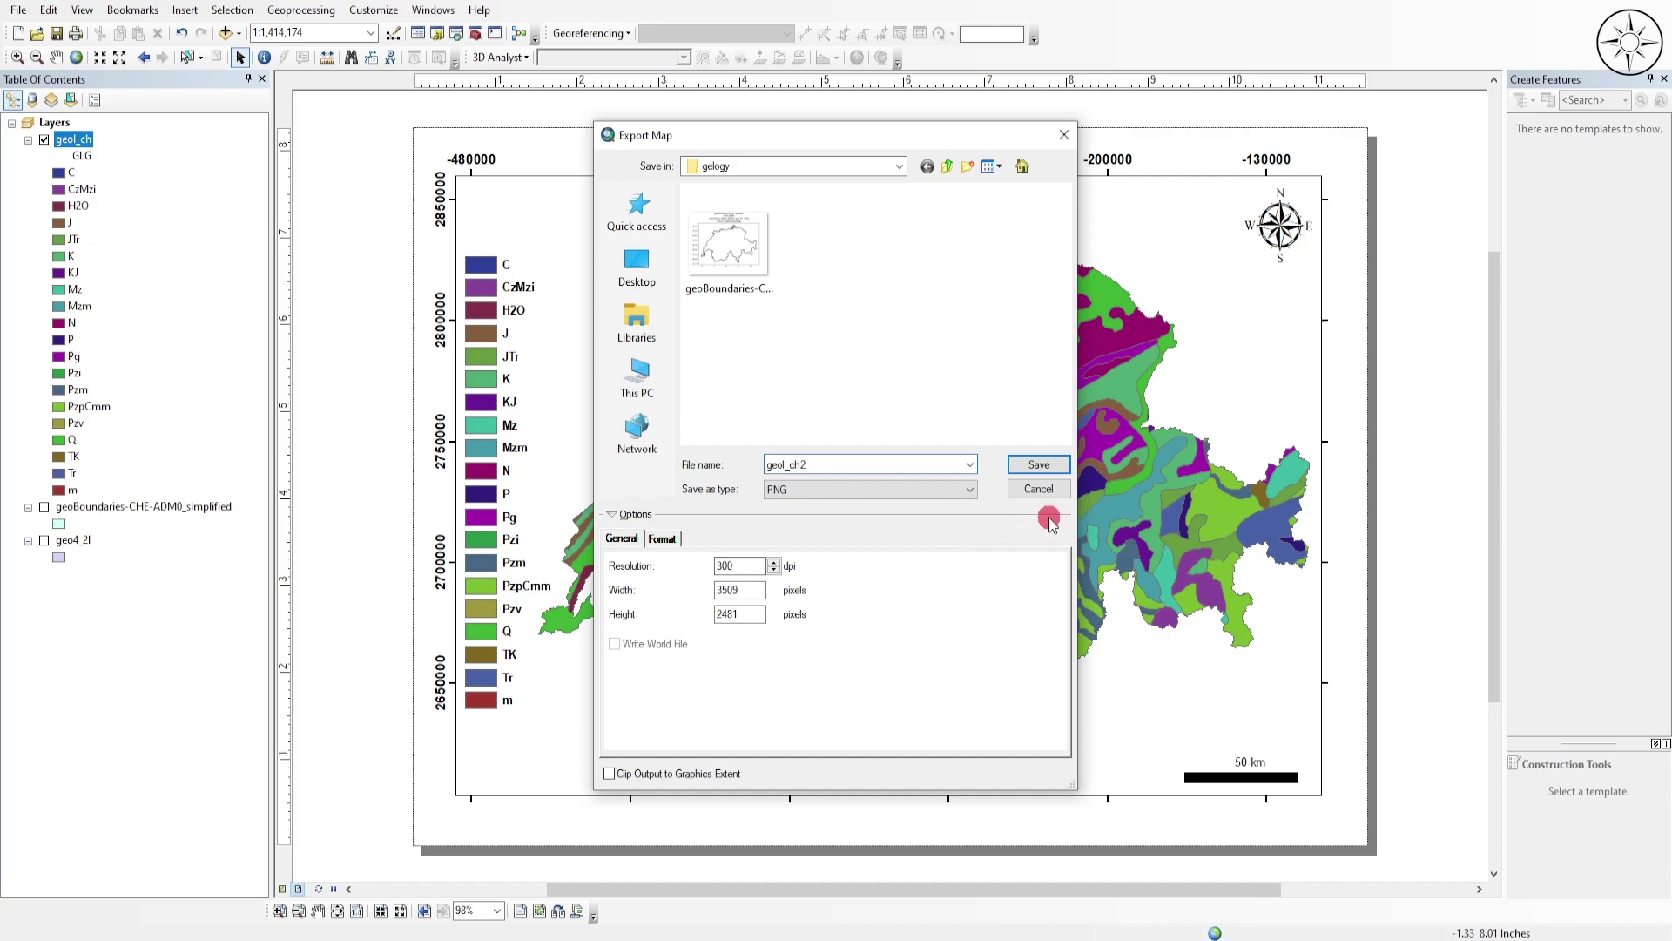
{"action": "left_click", "coordinate": [1049, 465]}
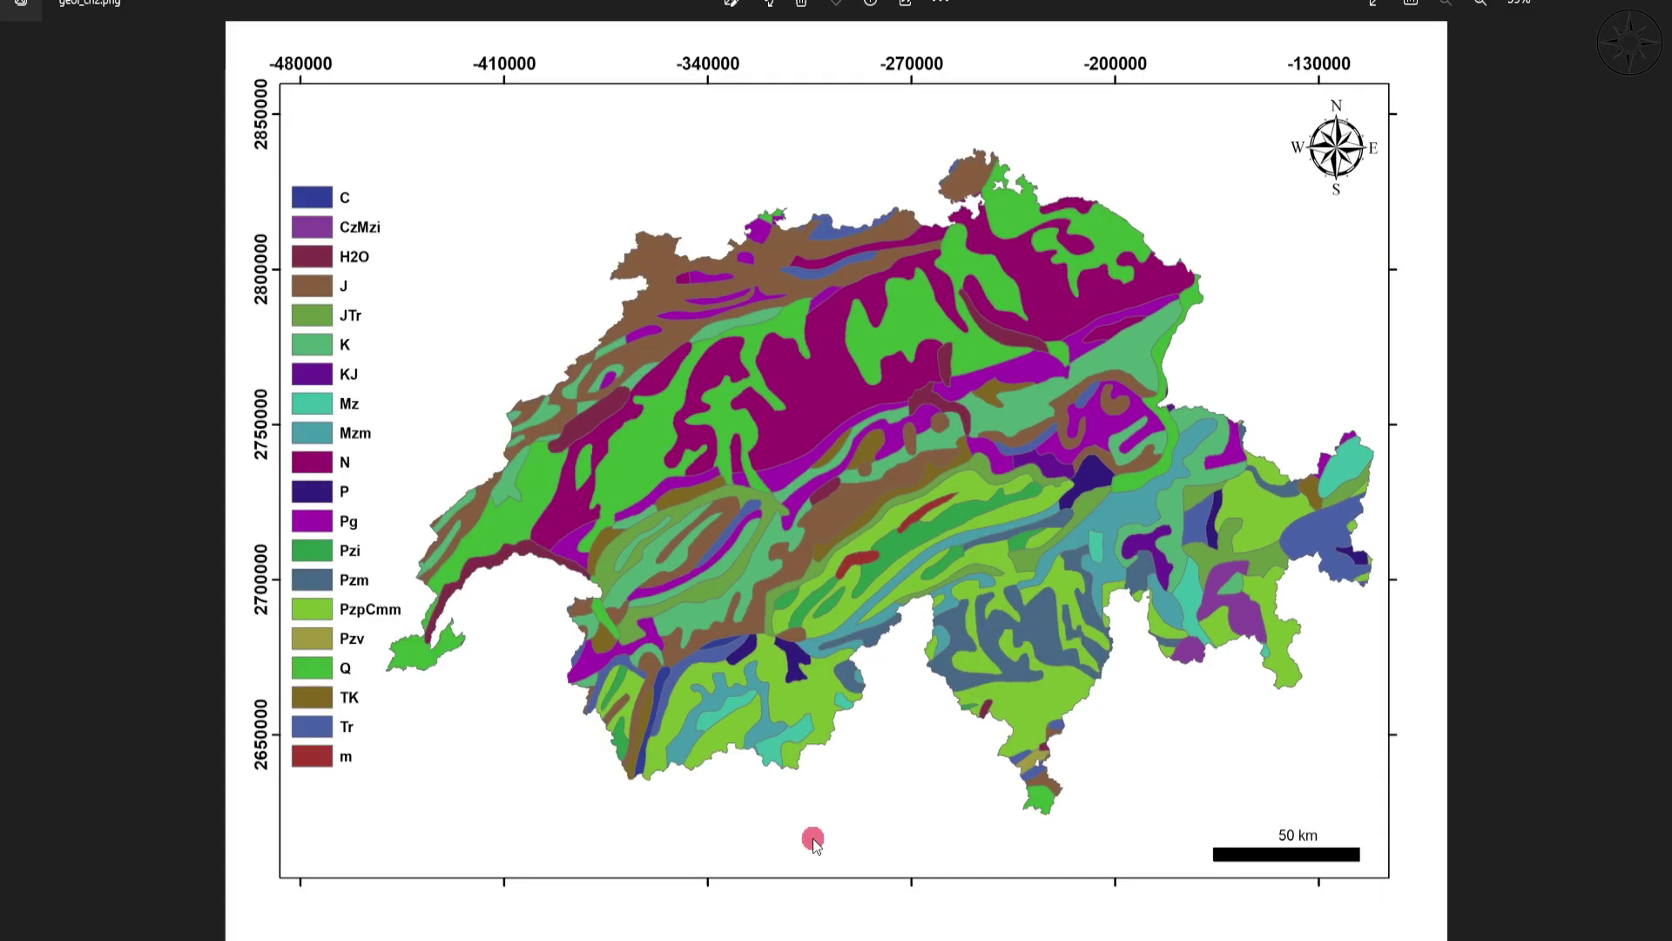